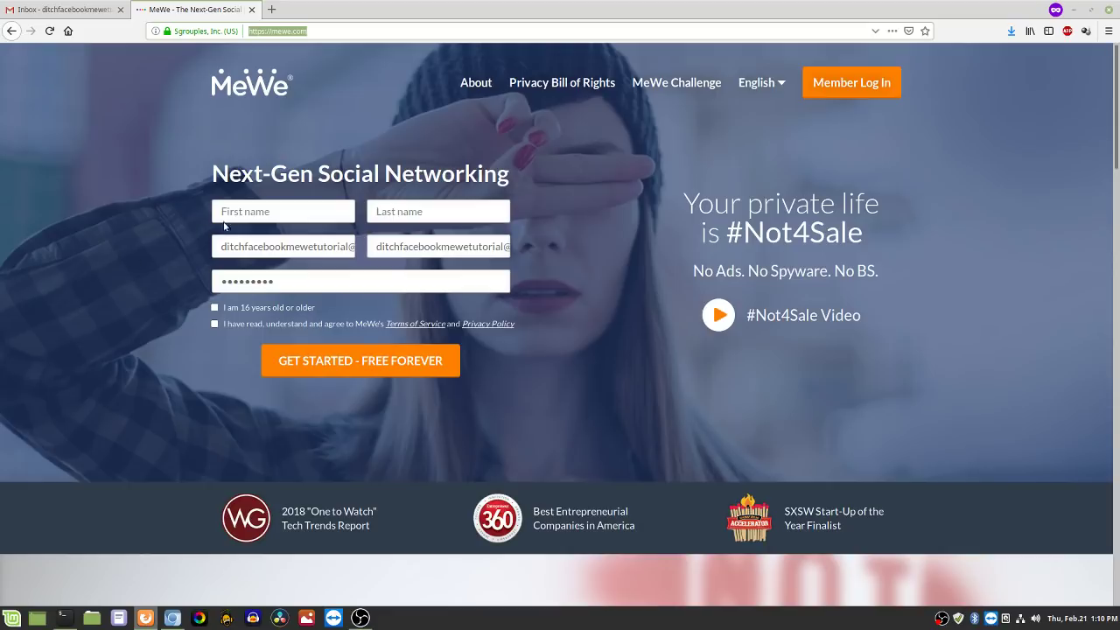
- Enter the new account's first and last name, confirm being 16 or older, and submit the sign-up form
{"action": "left_click", "coordinate": [246, 212]}
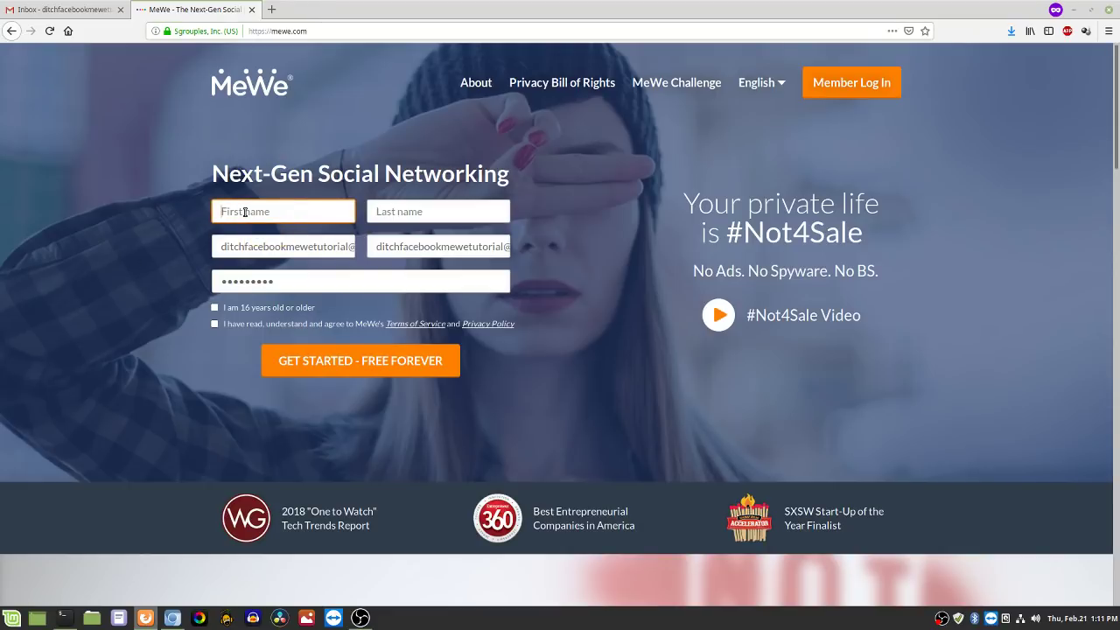
{"action": "type", "text": "MeWeTutorial"}
{"action": "key", "text": "Tab"}
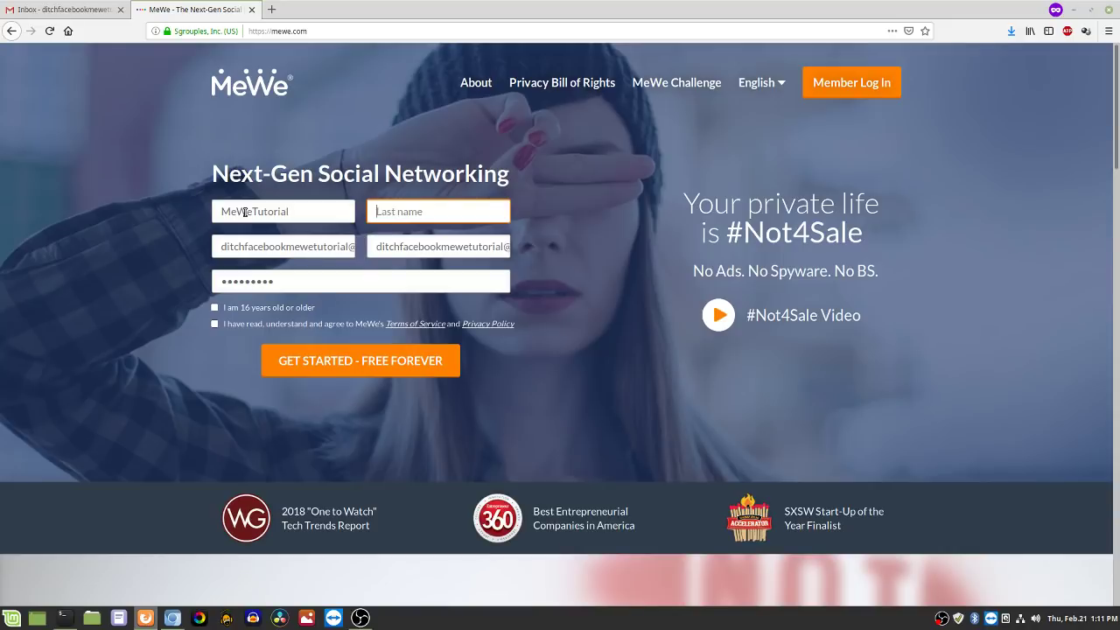
{"action": "type", "text": "DitchFacebook"}
{"action": "left_click", "coordinate": [215, 309]}
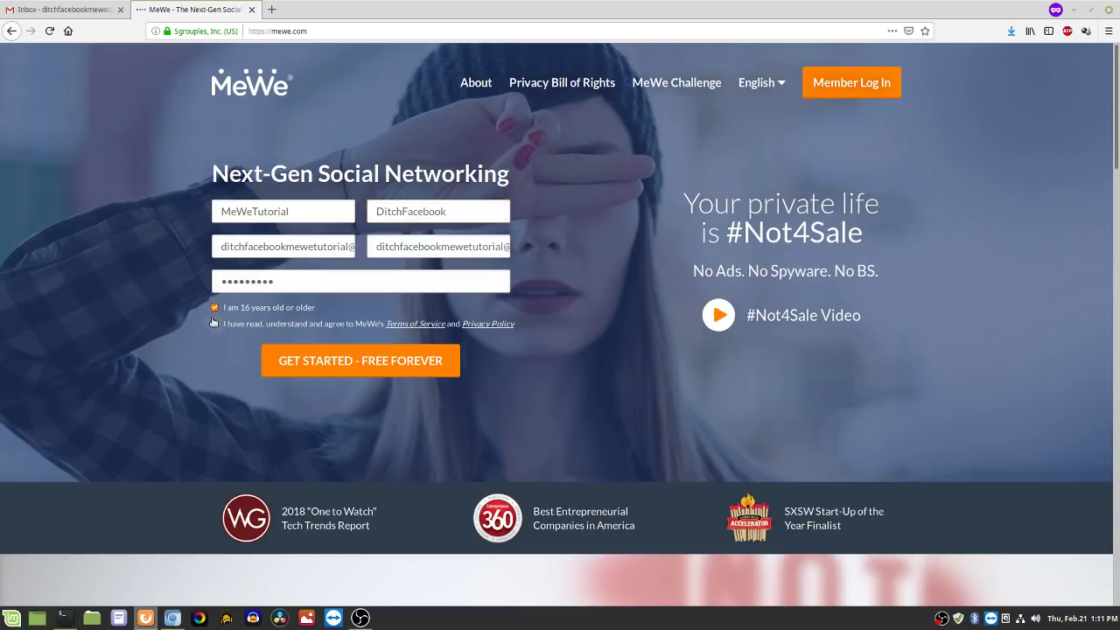
{"action": "left_click", "coordinate": [353, 362]}
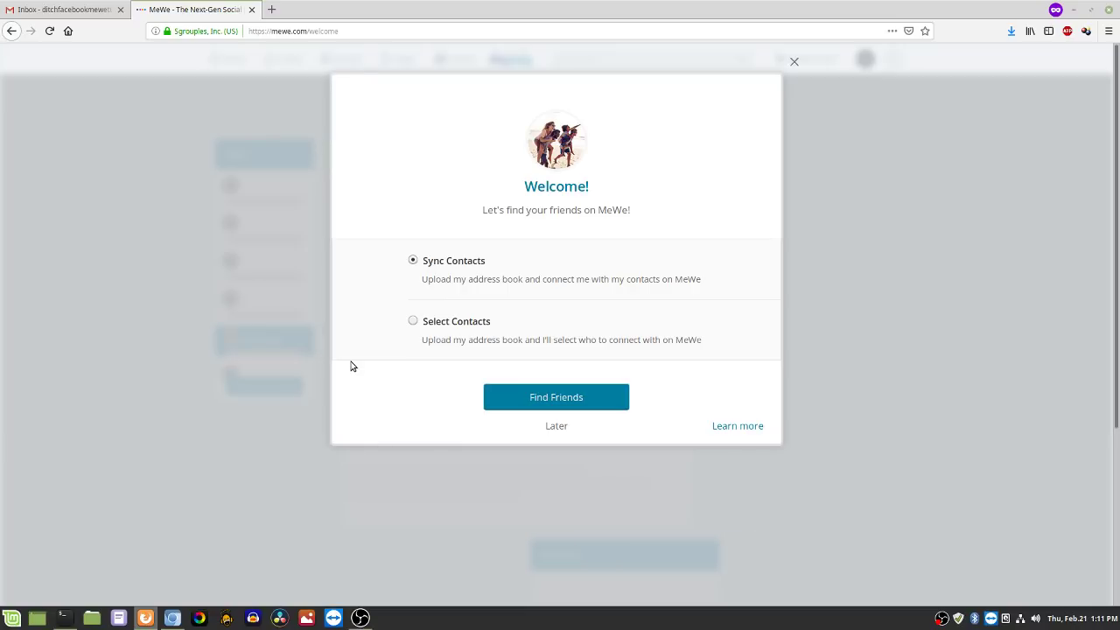
- Postpone finding friends with Later and switch to the Gmail inbox tab
{"action": "left_click", "coordinate": [556, 428]}
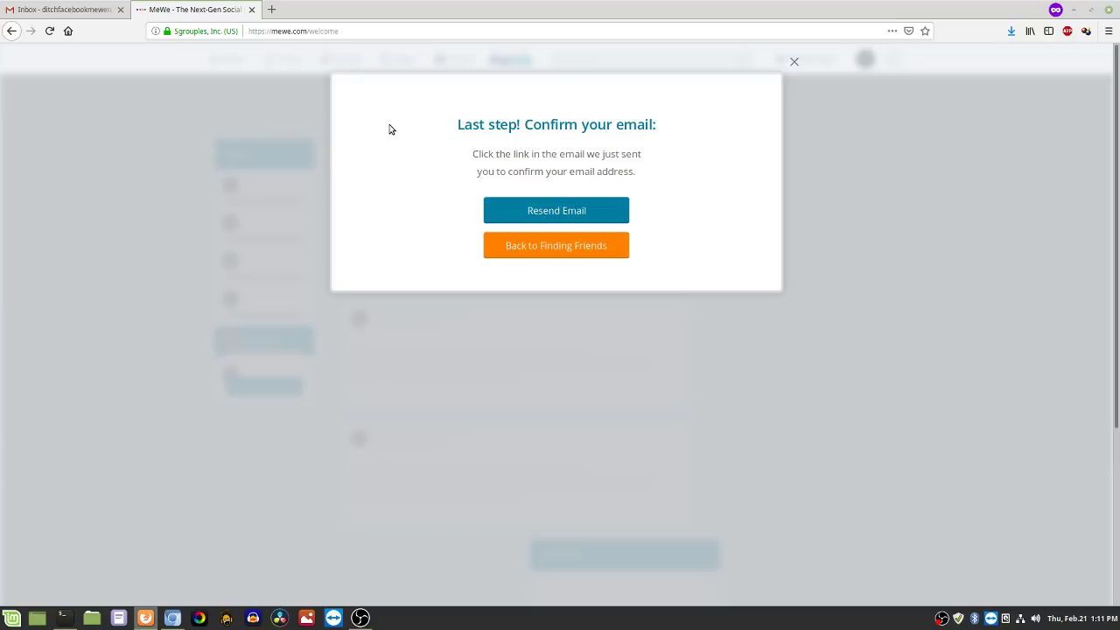
{"action": "left_click", "coordinate": [51, 10]}
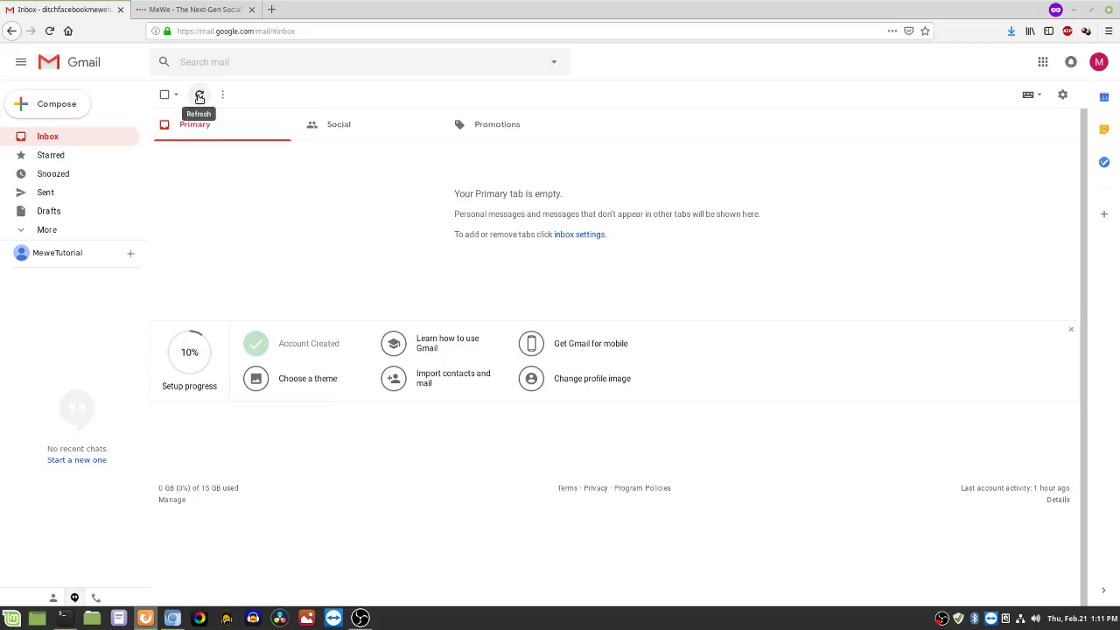
- Refresh Gmail, open MeWe's 'Quick! Confirm your email' message, and confirm the email address
{"action": "left_click", "coordinate": [200, 95]}
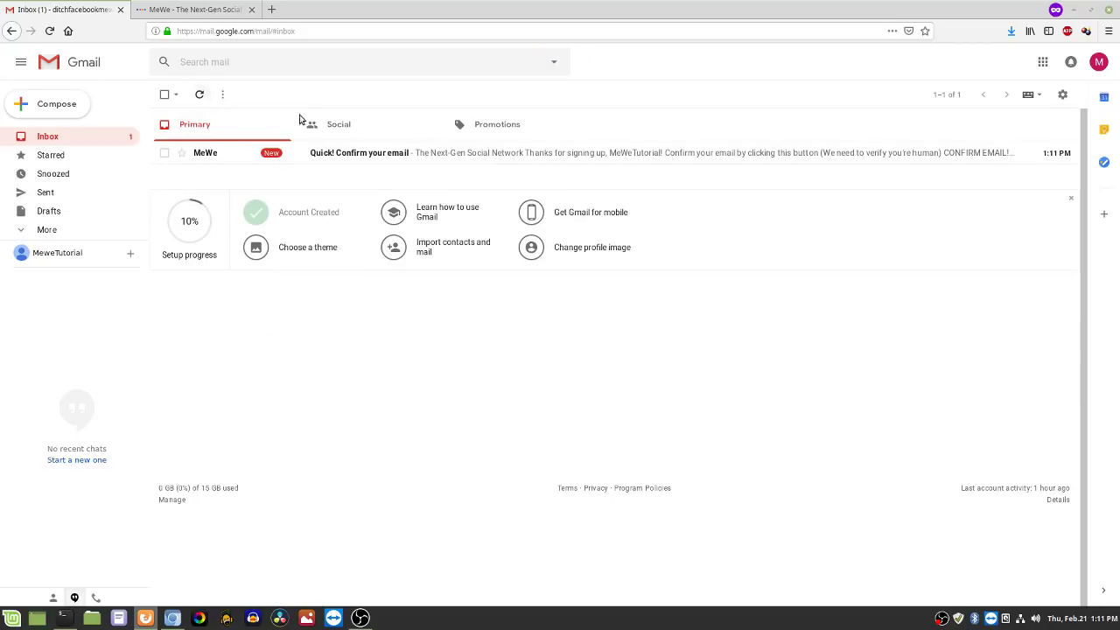
{"action": "left_click", "coordinate": [487, 155]}
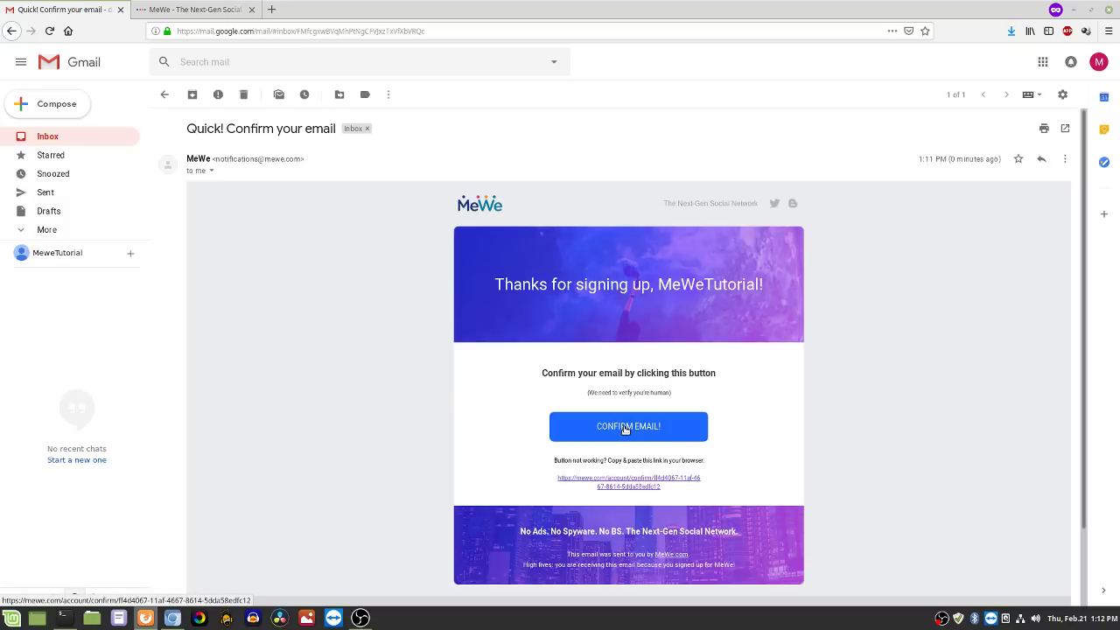
{"action": "left_click", "coordinate": [625, 428]}
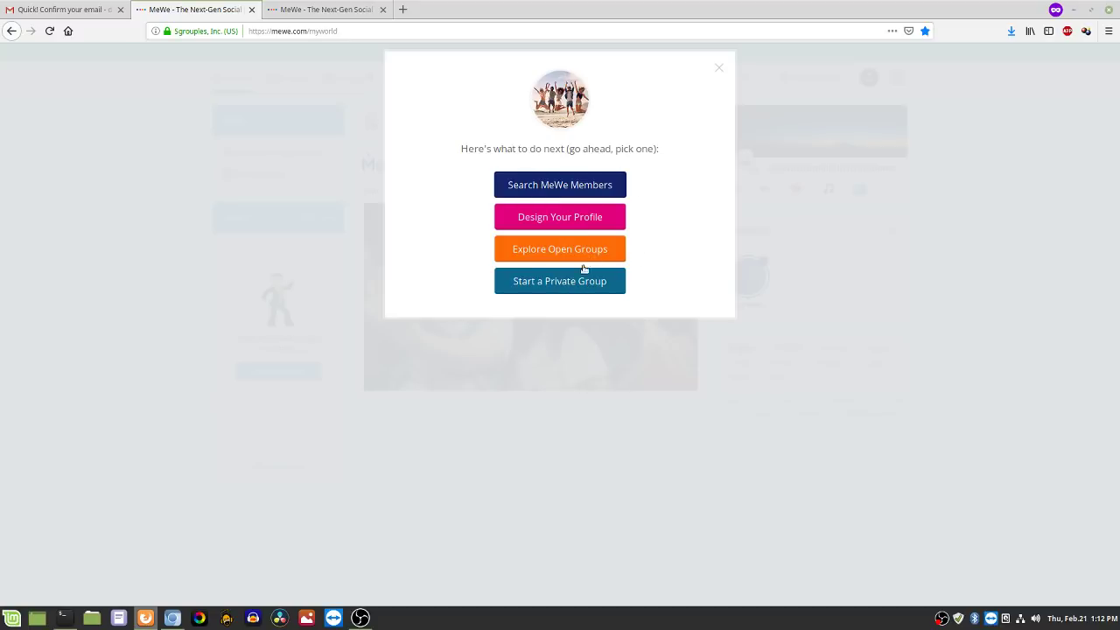
- Dismiss the next-steps dialog and browse the Chats and Groups lists in the top navigation
{"action": "left_click", "coordinate": [719, 70]}
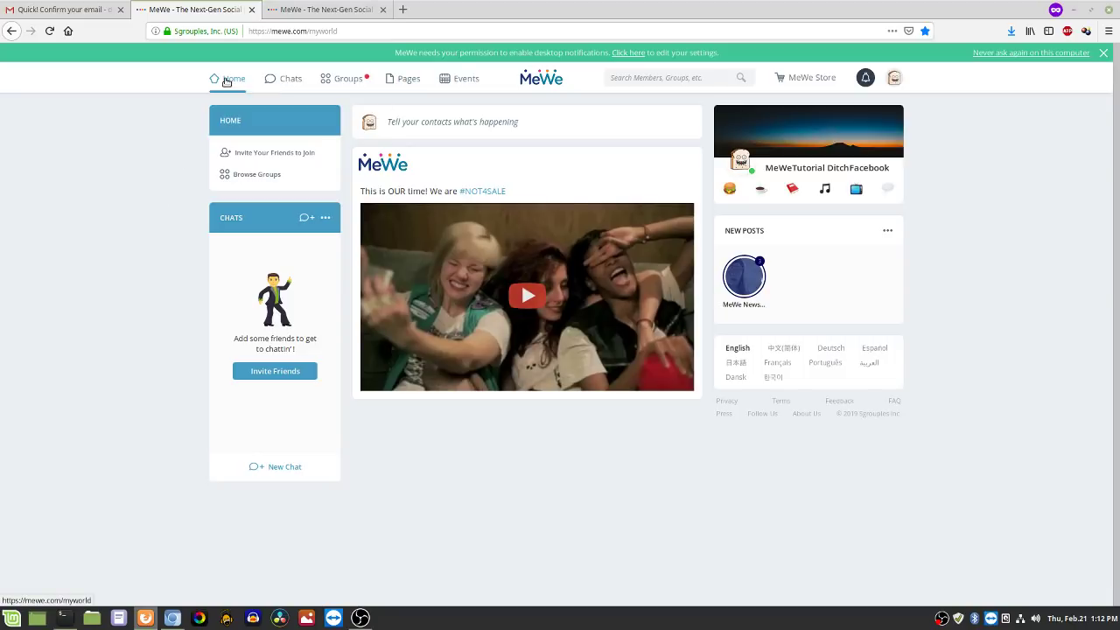
{"action": "left_click", "coordinate": [283, 80]}
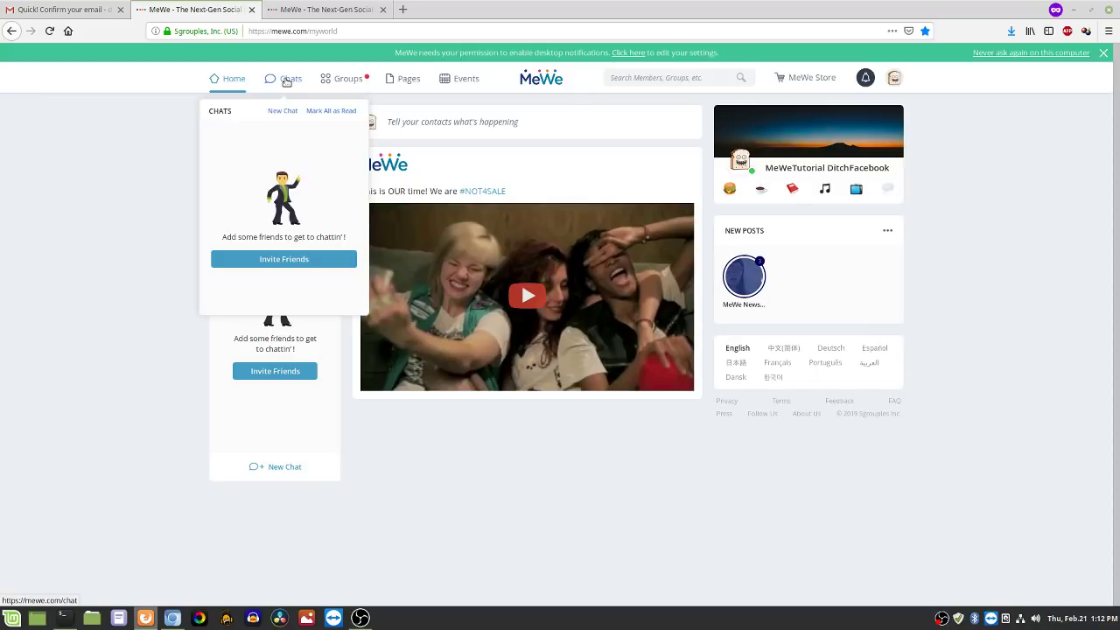
{"action": "left_click", "coordinate": [286, 82]}
{"action": "left_click", "coordinate": [286, 83]}
{"action": "left_click", "coordinate": [326, 80]}
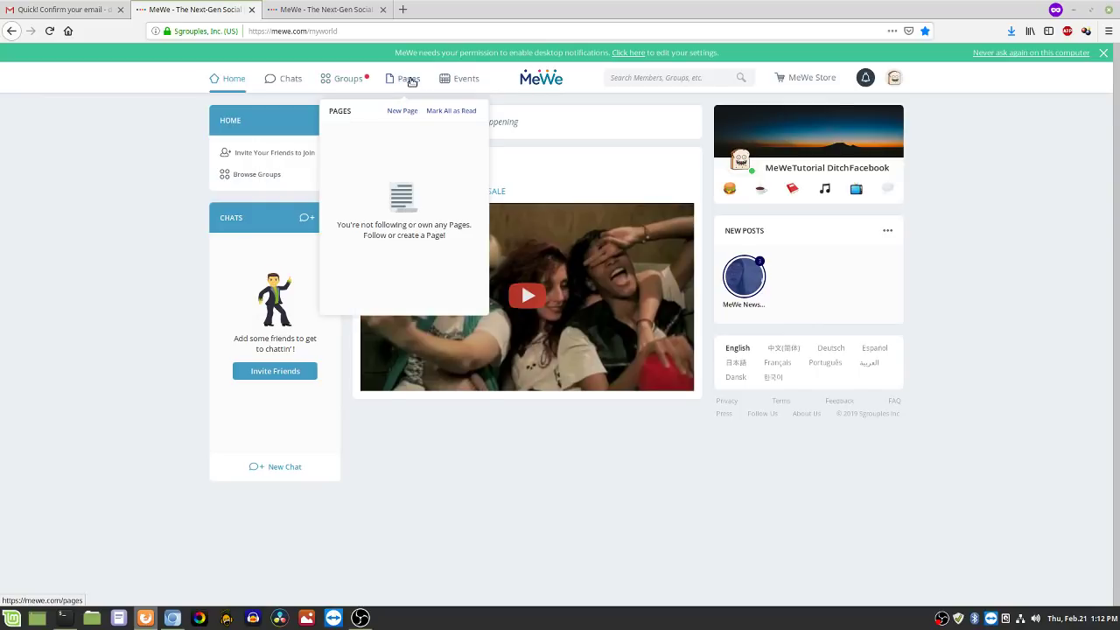
{"action": "mouse_move", "coordinate": [461, 83]}
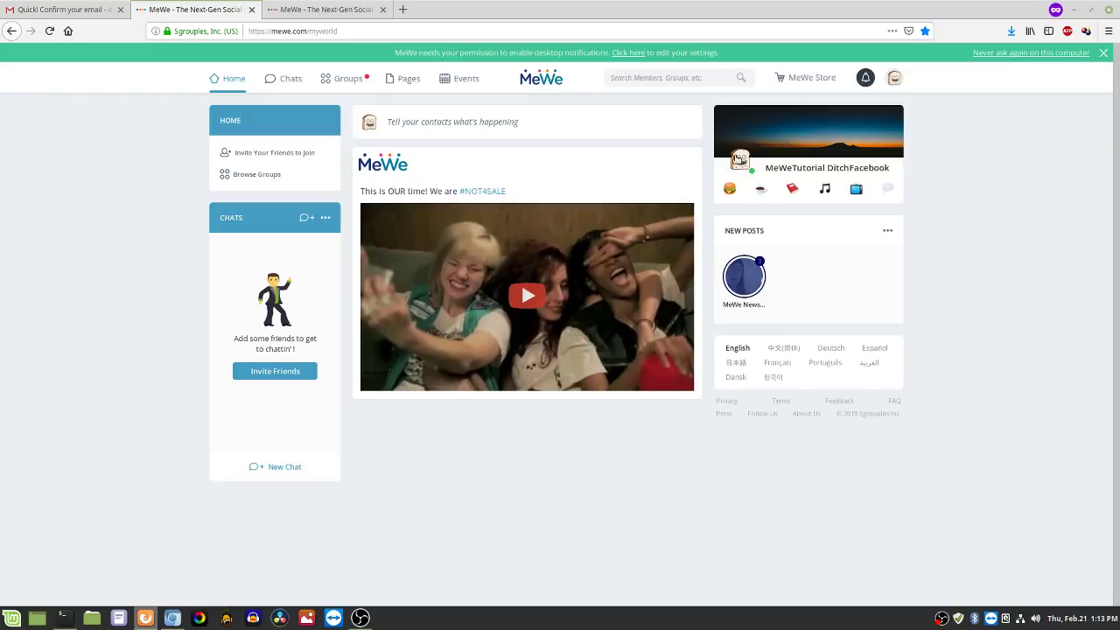
- Go to your own profile page from the profile card and bring up the profile photo upload menu
{"action": "left_click", "coordinate": [807, 173]}
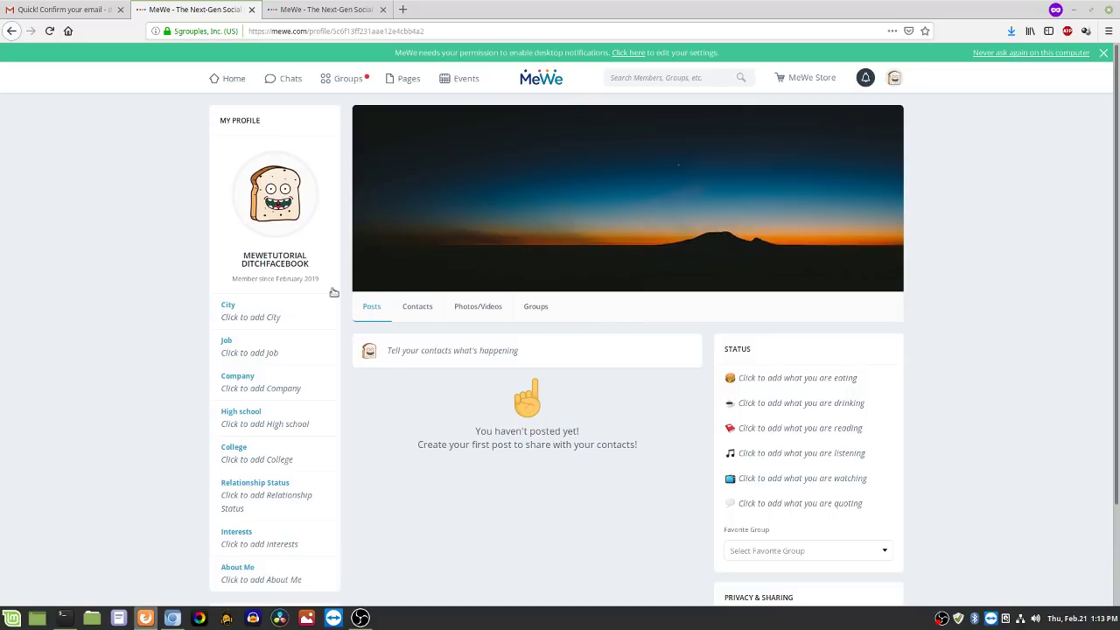
{"action": "mouse_move", "coordinate": [278, 196]}
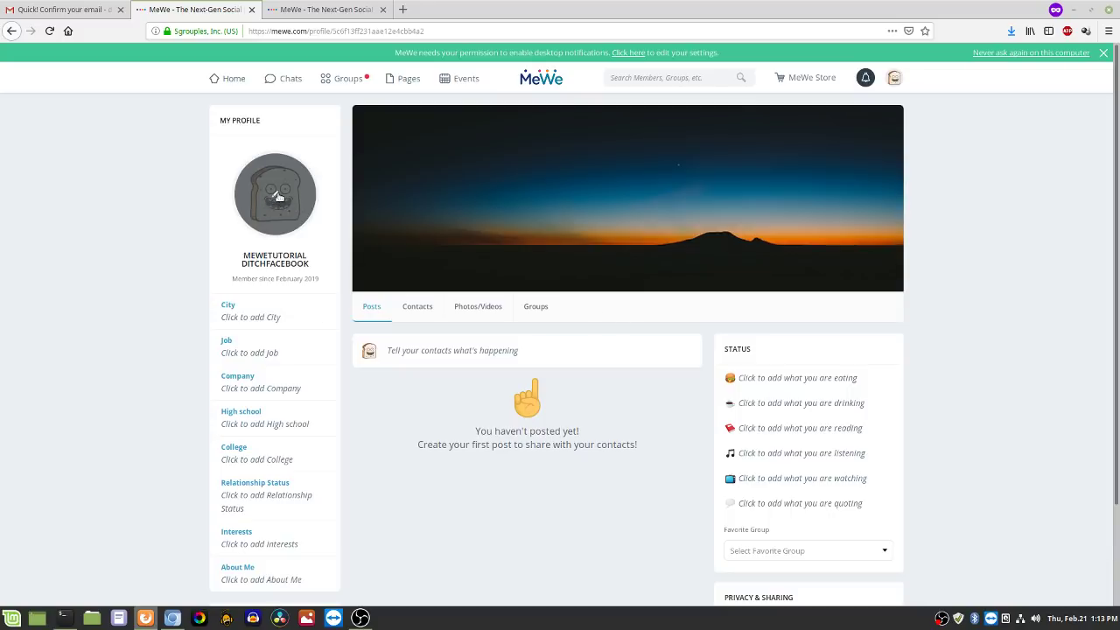
{"action": "left_click", "coordinate": [278, 202]}
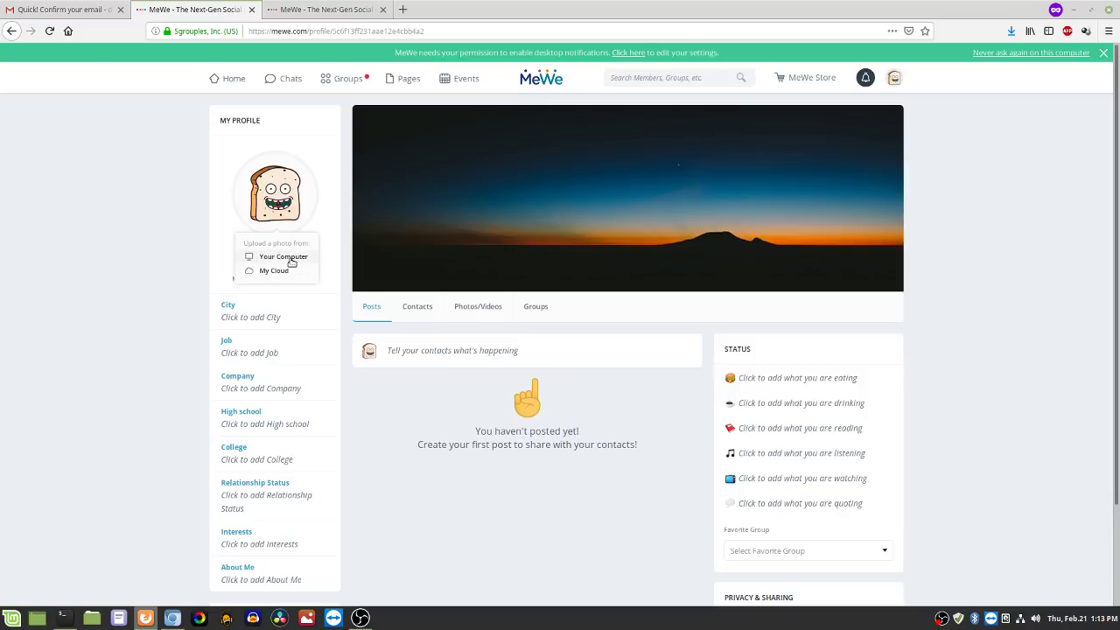
- Upload MeWelogo.png from Pictures > MeWe as the new profile photo
{"action": "left_click", "coordinate": [291, 259]}
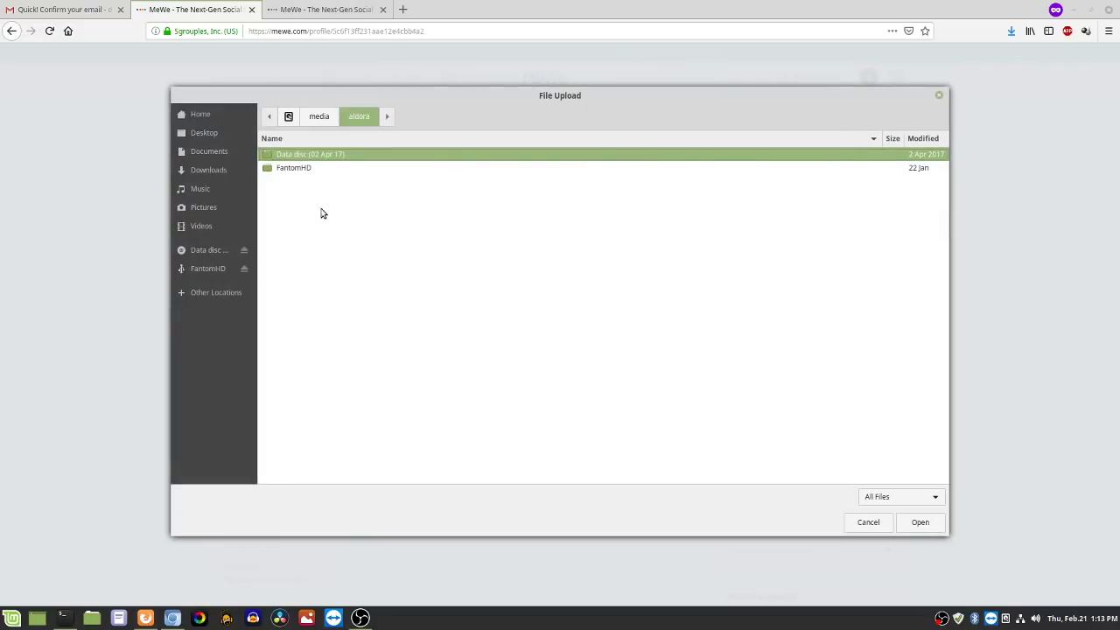
{"action": "left_click", "coordinate": [214, 206]}
{"action": "double_click", "coordinate": [288, 155]}
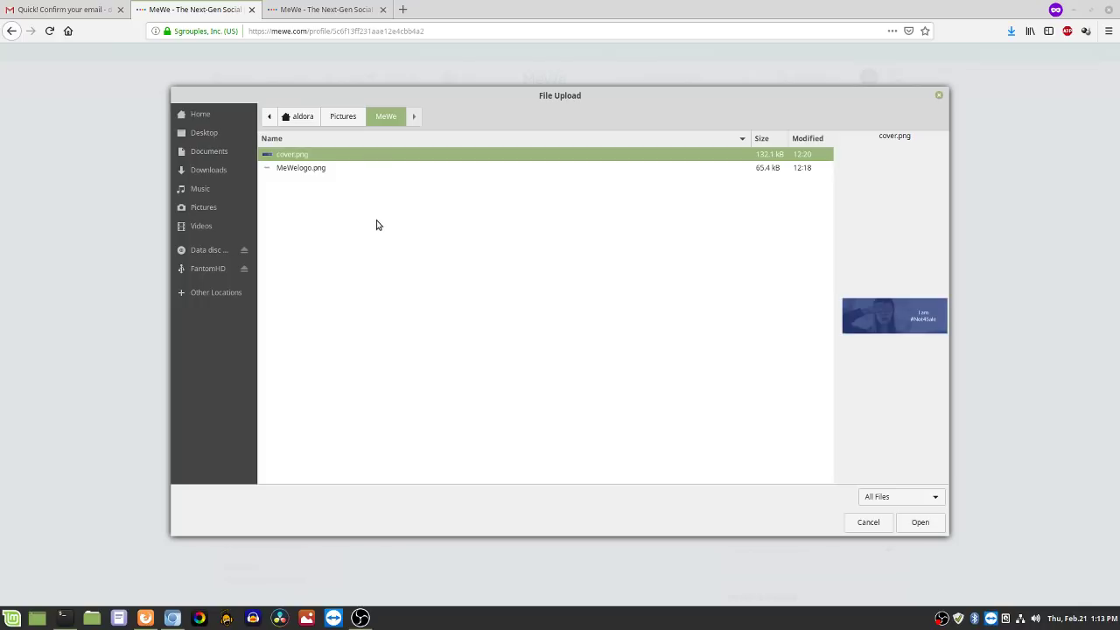
{"action": "left_click", "coordinate": [308, 170]}
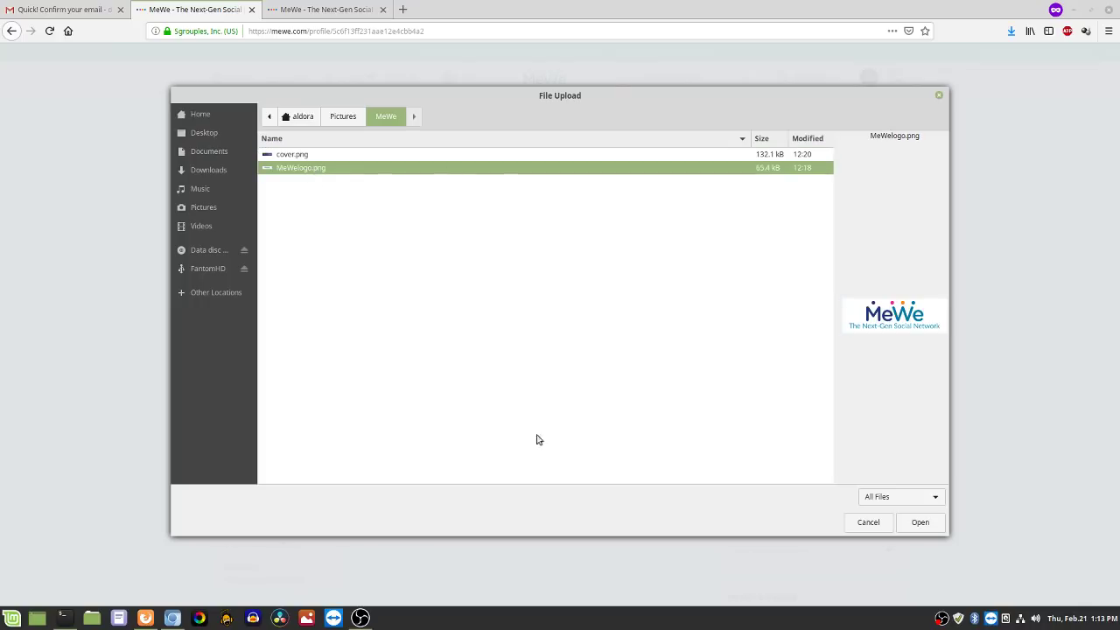
{"action": "left_click", "coordinate": [918, 524]}
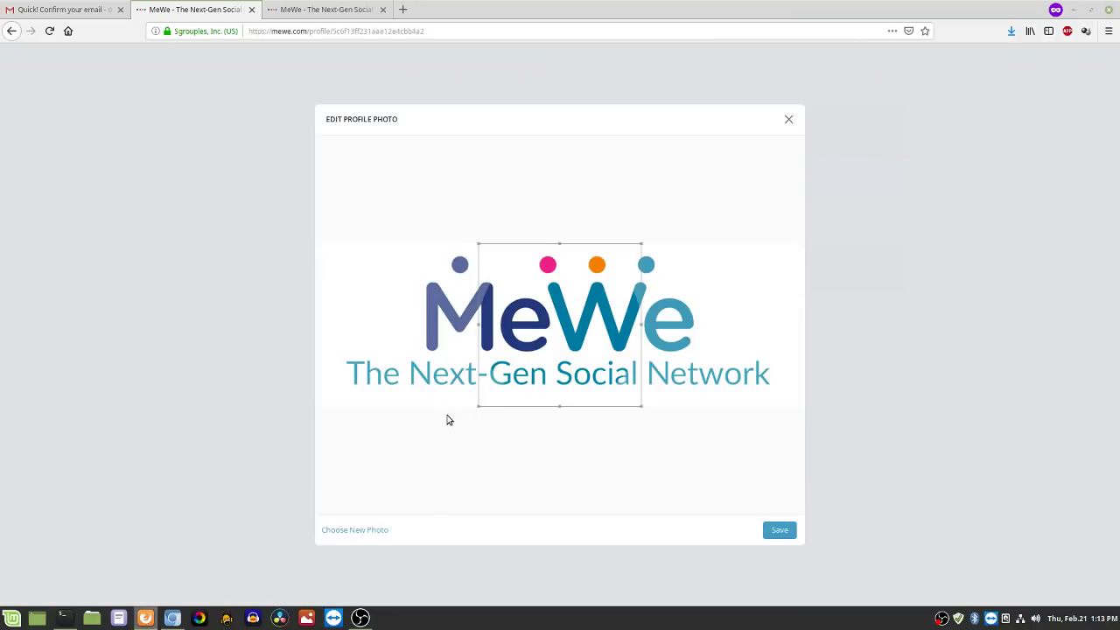
- Crop the logo to a square around its middle and save the profile photo
{"action": "mouse_move", "coordinate": [532, 338]}
{"action": "left_mouse_down"}
{"action": "mouse_move", "coordinate": [405, 330]}
{"action": "mouse_move", "coordinate": [698, 334]}
{"action": "mouse_move", "coordinate": [551, 334]}
{"action": "left_mouse_up"}
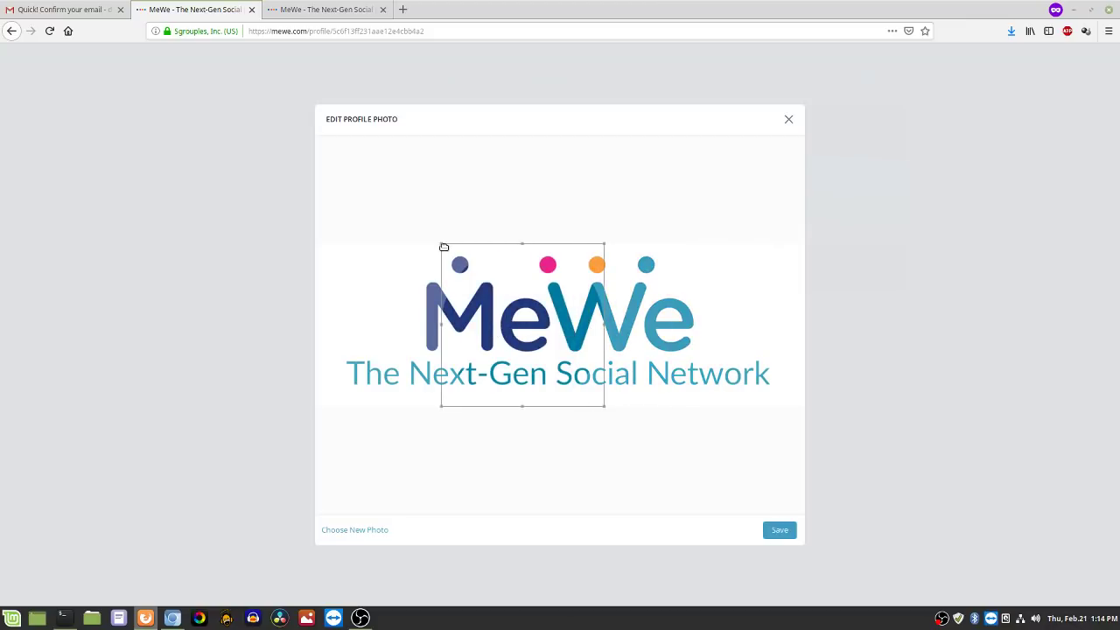
{"action": "left_click_drag", "start_coordinate": [444, 247], "coordinate": [405, 253]}
{"action": "left_click_drag", "start_coordinate": [525, 321], "coordinate": [555, 322]}
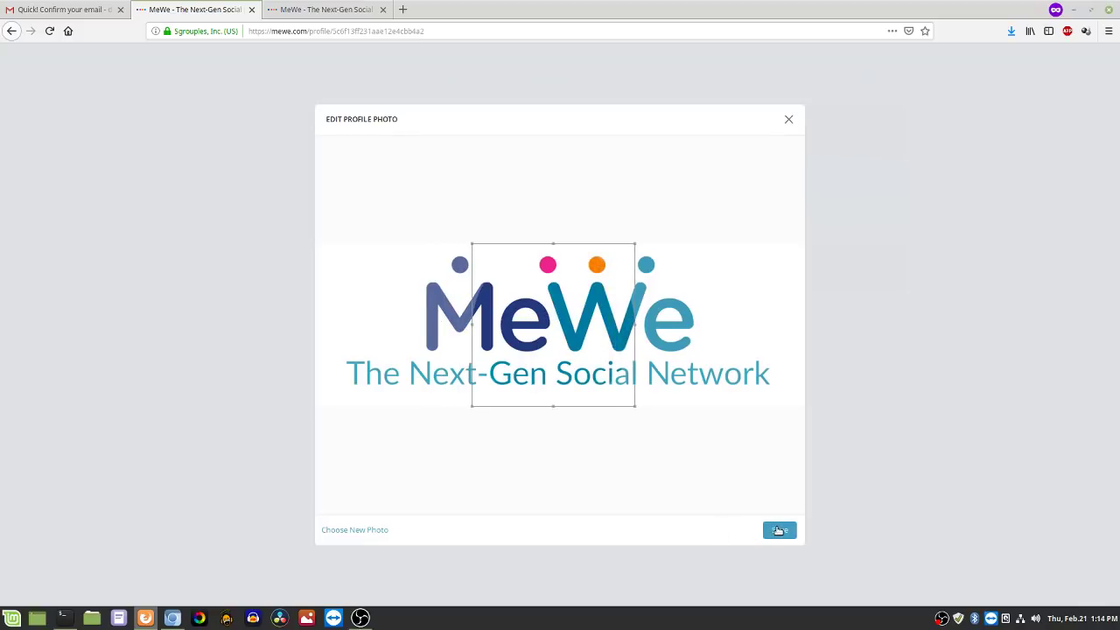
{"action": "left_click", "coordinate": [779, 531]}
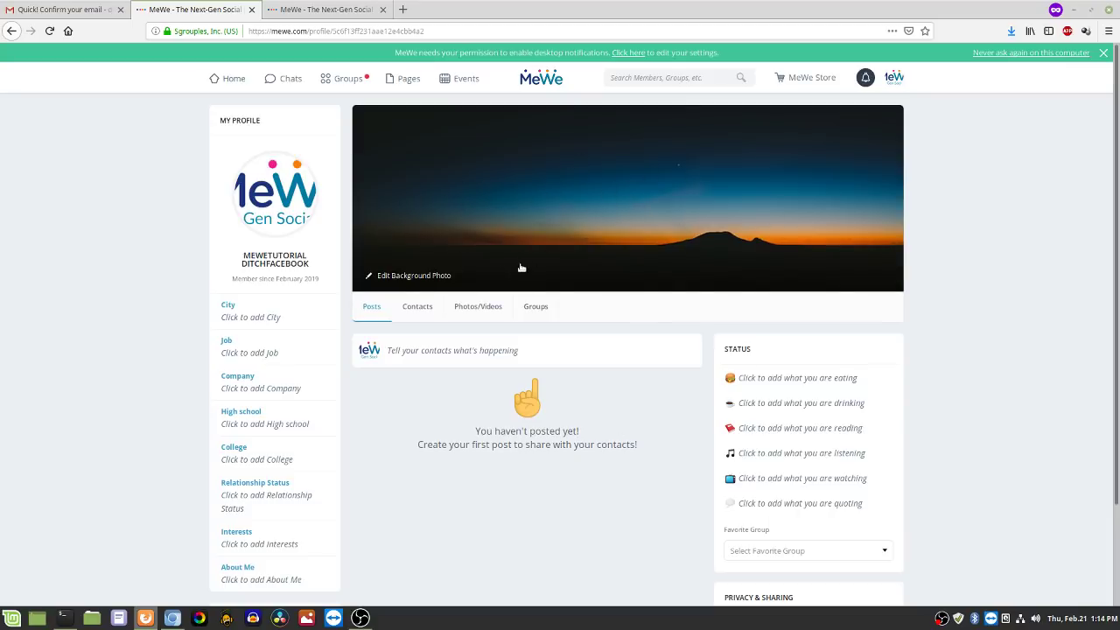
- Upload cover.png from the computer as the background photo showing 'I am #Not4Sale'
{"action": "left_click", "coordinate": [409, 277]}
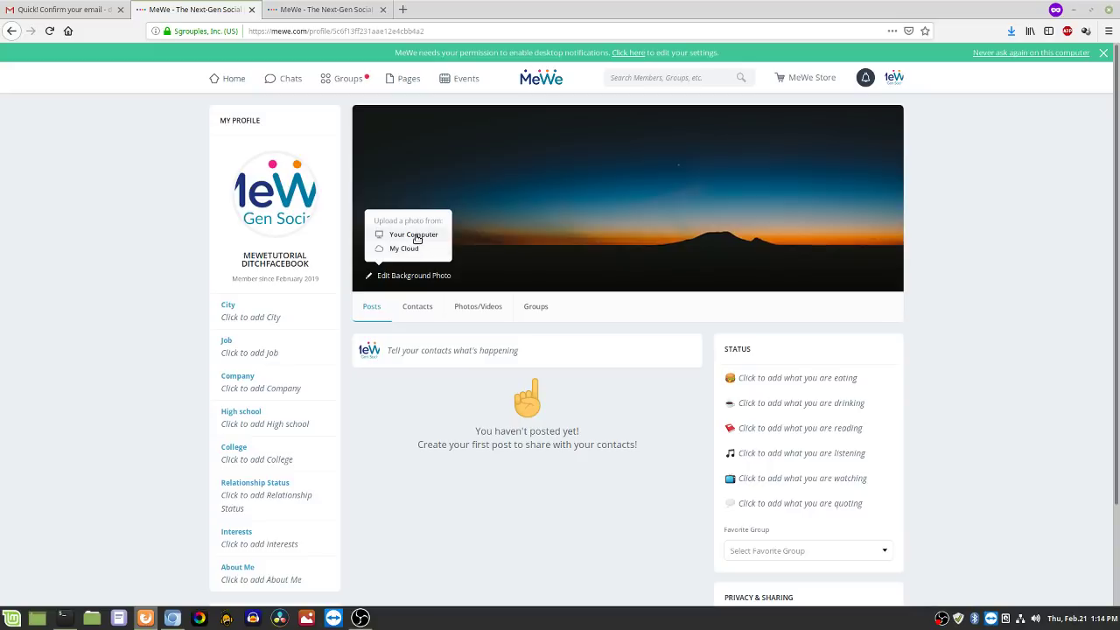
{"action": "left_click", "coordinate": [415, 236]}
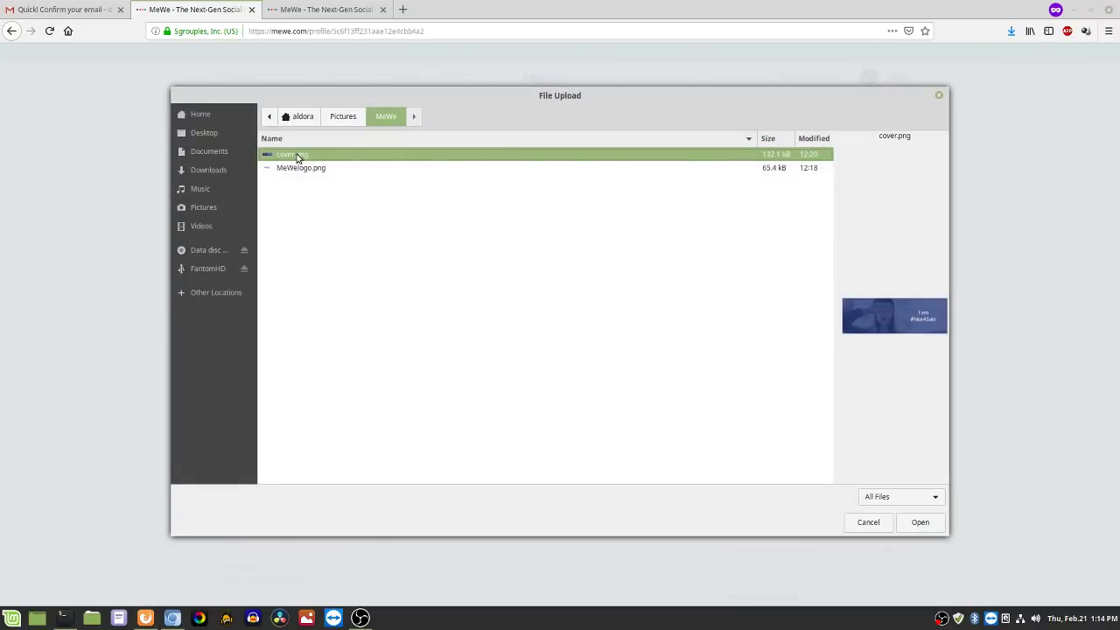
{"action": "left_click", "coordinate": [920, 522]}
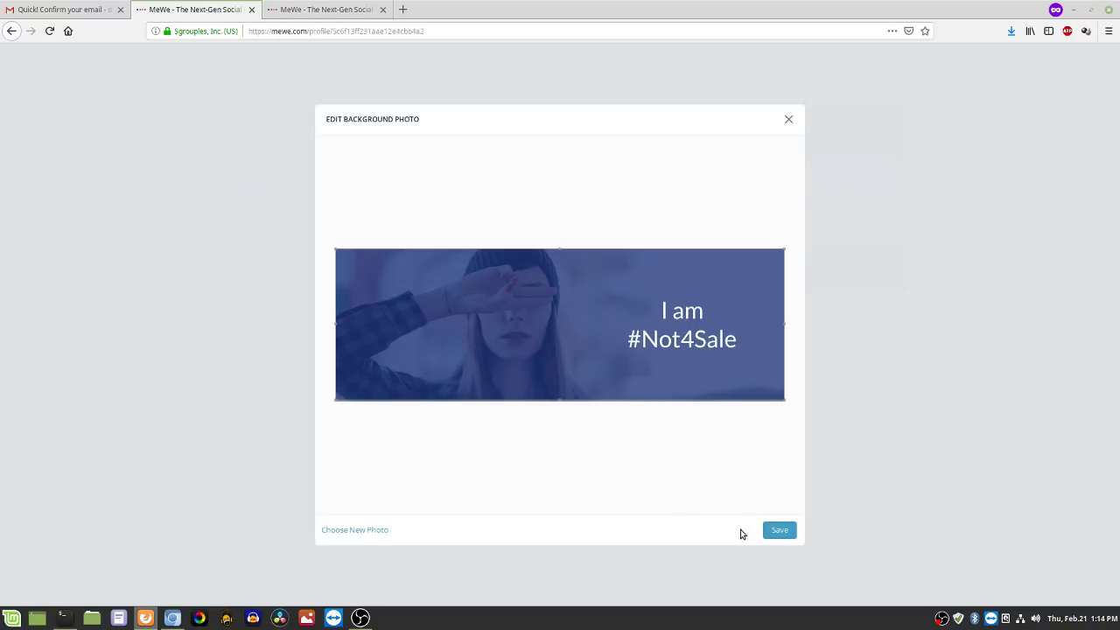
{"action": "left_click", "coordinate": [778, 531]}
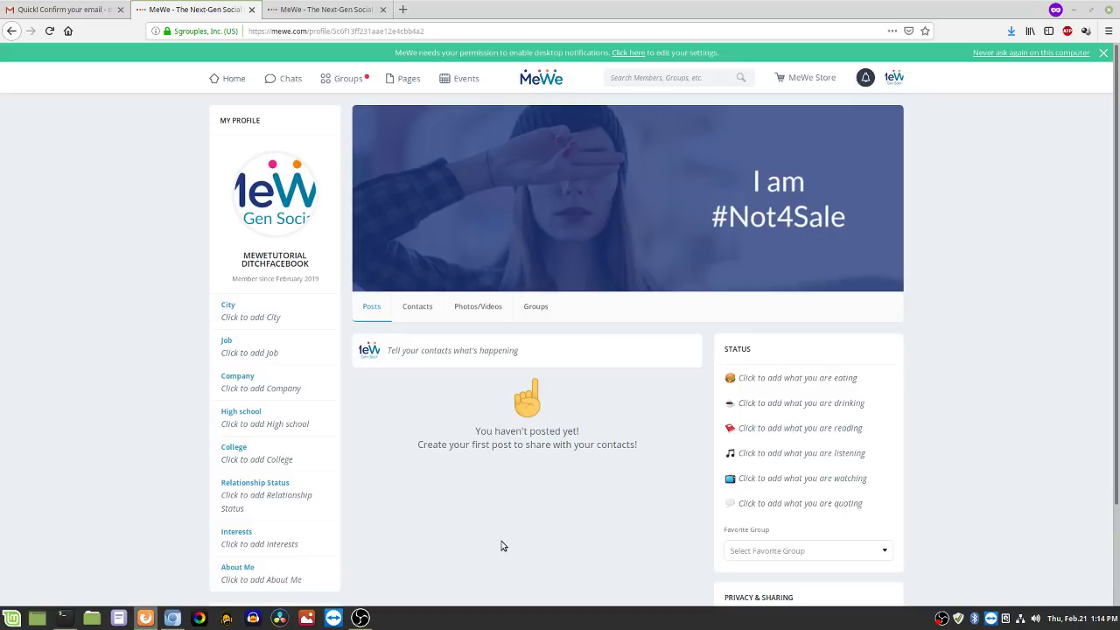
- Enter 'testing' in the profile's Job field, then edit it down to 'test'
{"action": "scroll", "coordinate": [171, 412], "scroll_direction": "down", "scroll_amount": 1}
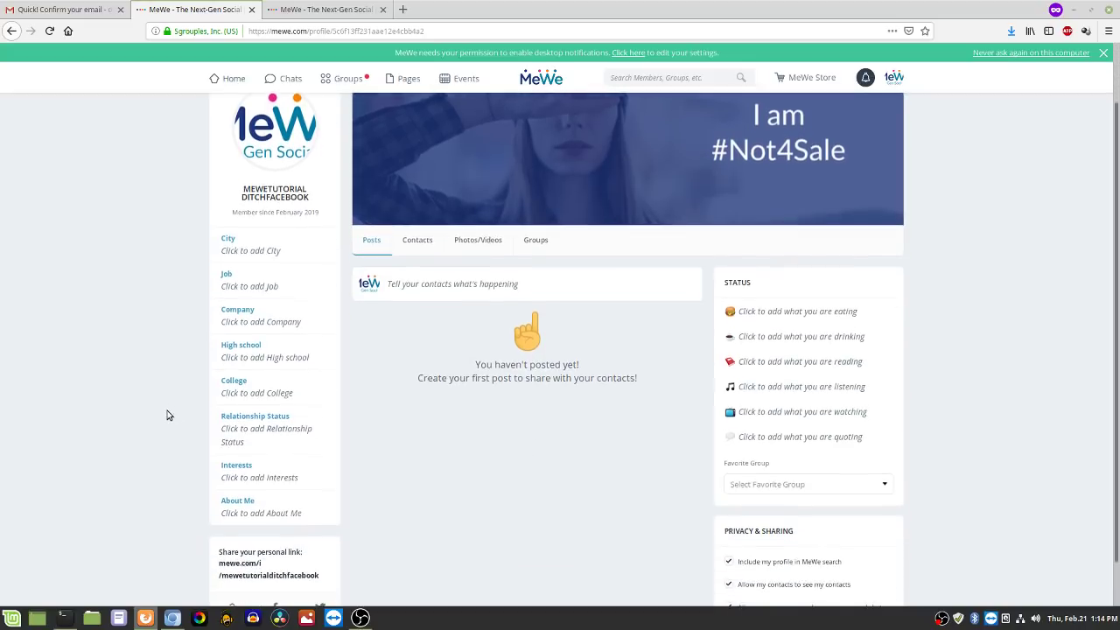
{"action": "left_click", "coordinate": [246, 253]}
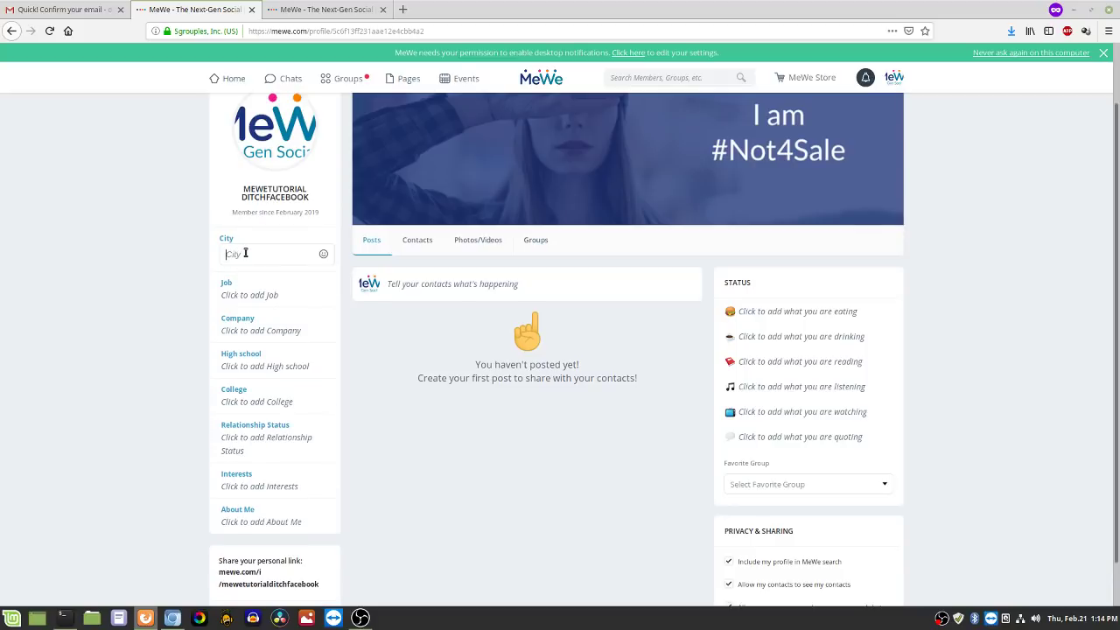
{"action": "left_click", "coordinate": [266, 295]}
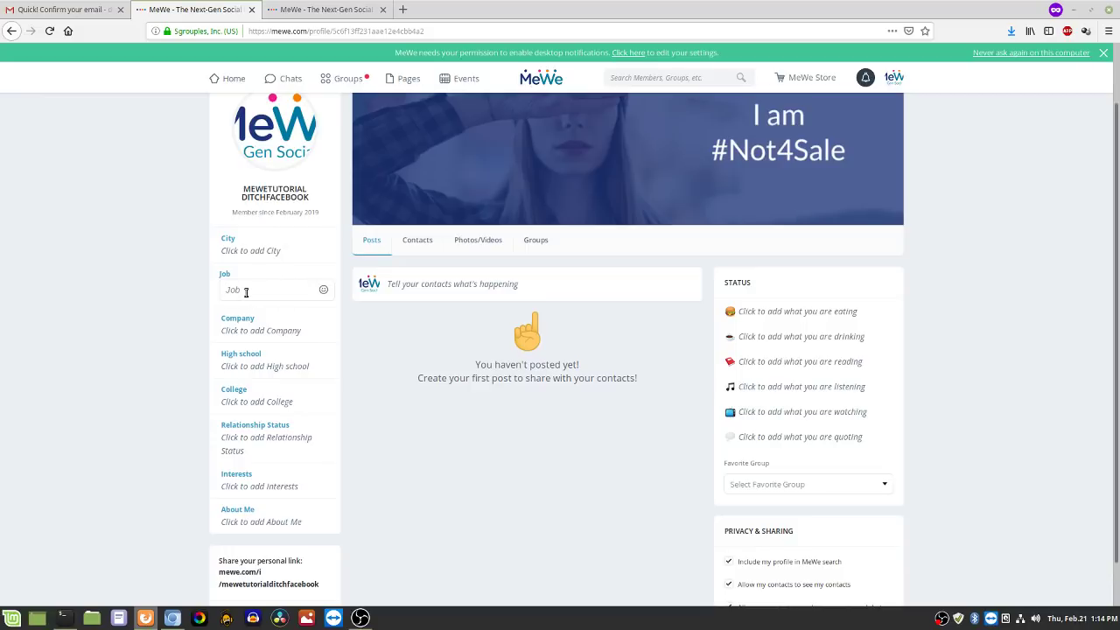
{"action": "type", "text": "testing"}
{"action": "key", "text": "Return"}
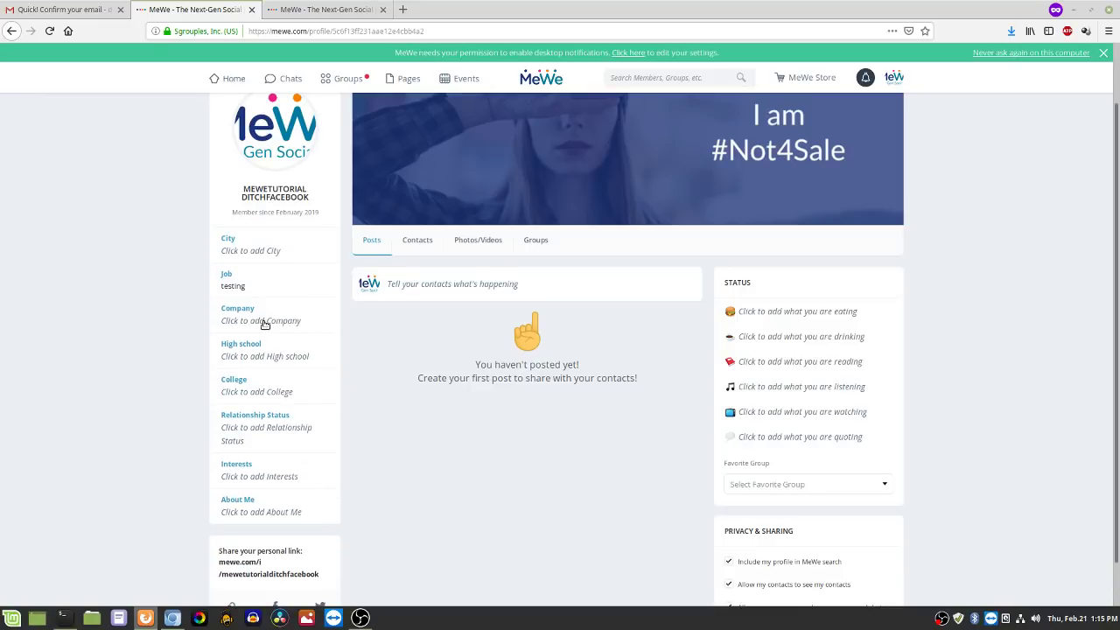
{"action": "mouse_move", "coordinate": [260, 281]}
{"action": "left_click", "coordinate": [323, 276]}
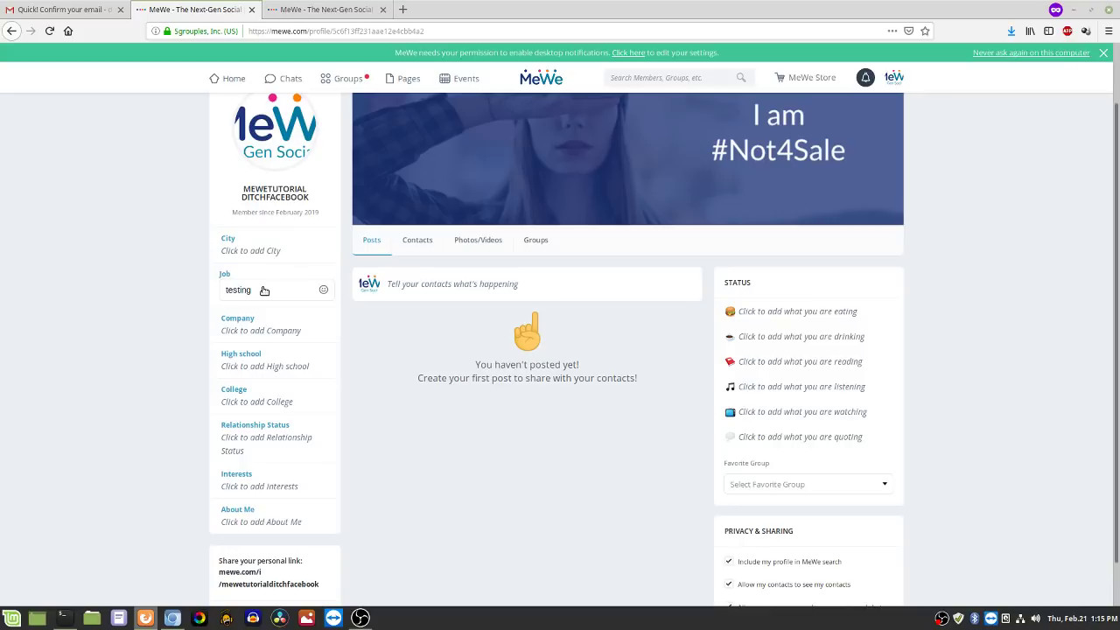
{"action": "key", "text": "BackSpace"}
{"action": "key", "text": "BackSpace"}
{"action": "key", "text": "BackSpace"}
{"action": "key", "text": "Return"}
{"action": "scroll", "coordinate": [368, 348], "scroll_direction": "down", "scroll_amount": 1}
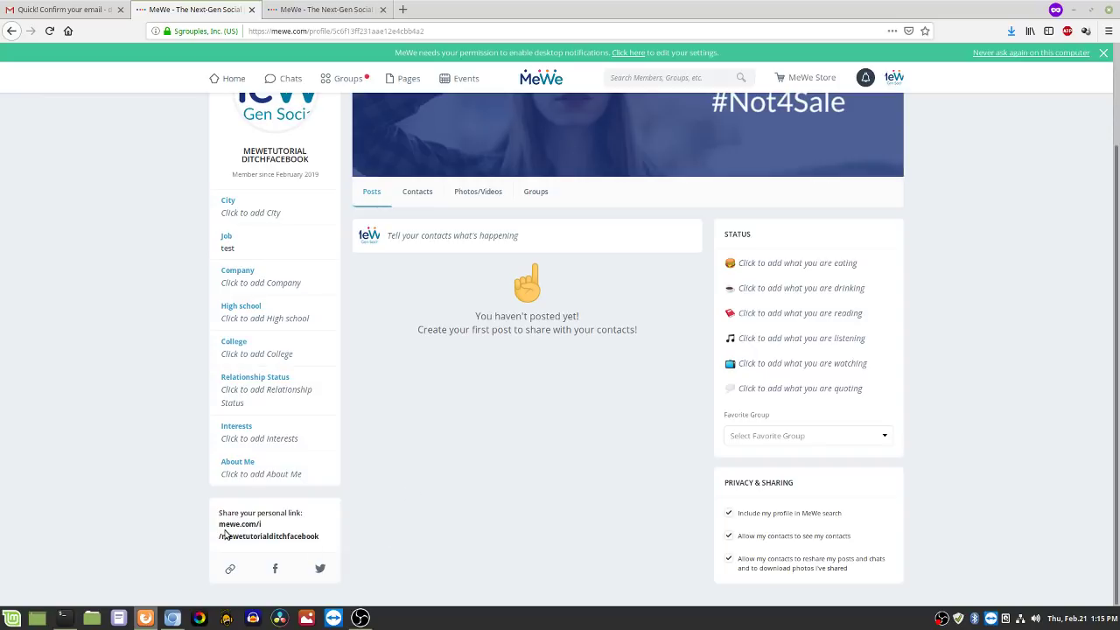
{"action": "left_click_drag", "start_coordinate": [220, 525], "coordinate": [346, 542]}
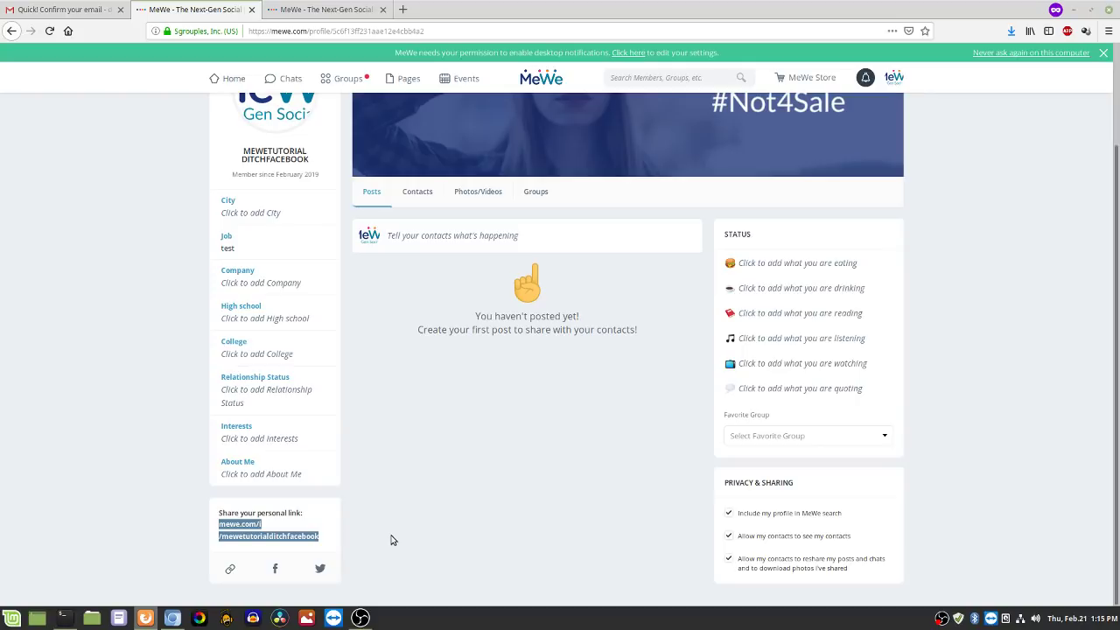
{"action": "scroll", "coordinate": [516, 490], "scroll_direction": "up", "scroll_amount": 3}
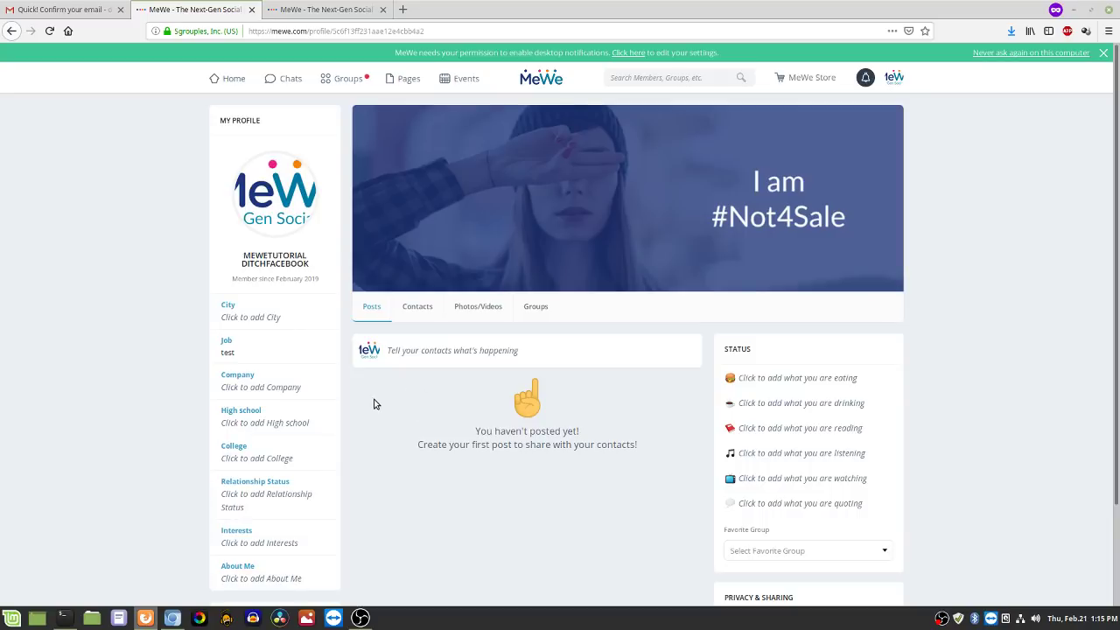
- Search People for the other demo user by name and start an Add Contact invitation
{"action": "left_click", "coordinate": [638, 76]}
{"action": "type", "text": "sheba"}
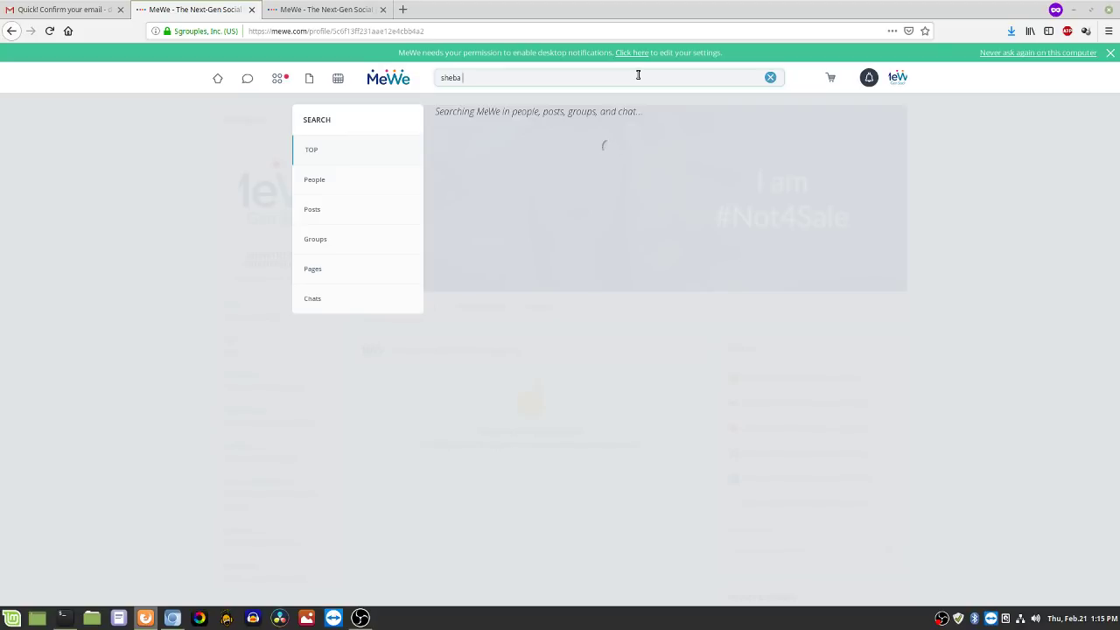
{"action": "type", "text": " adams"}
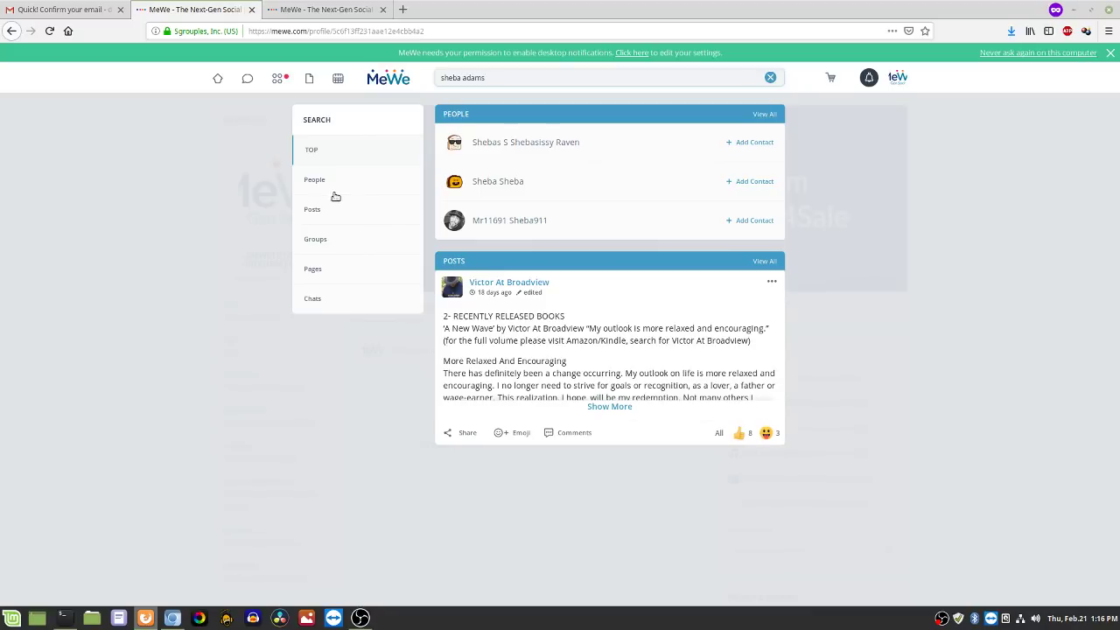
{"action": "left_click", "coordinate": [314, 181]}
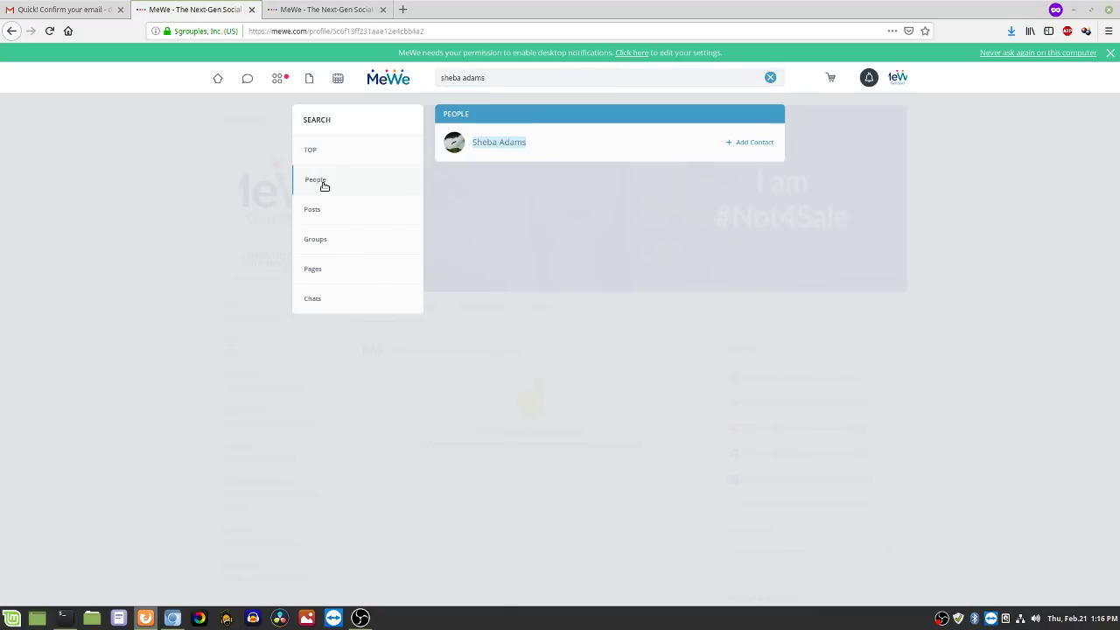
{"action": "left_click", "coordinate": [760, 145]}
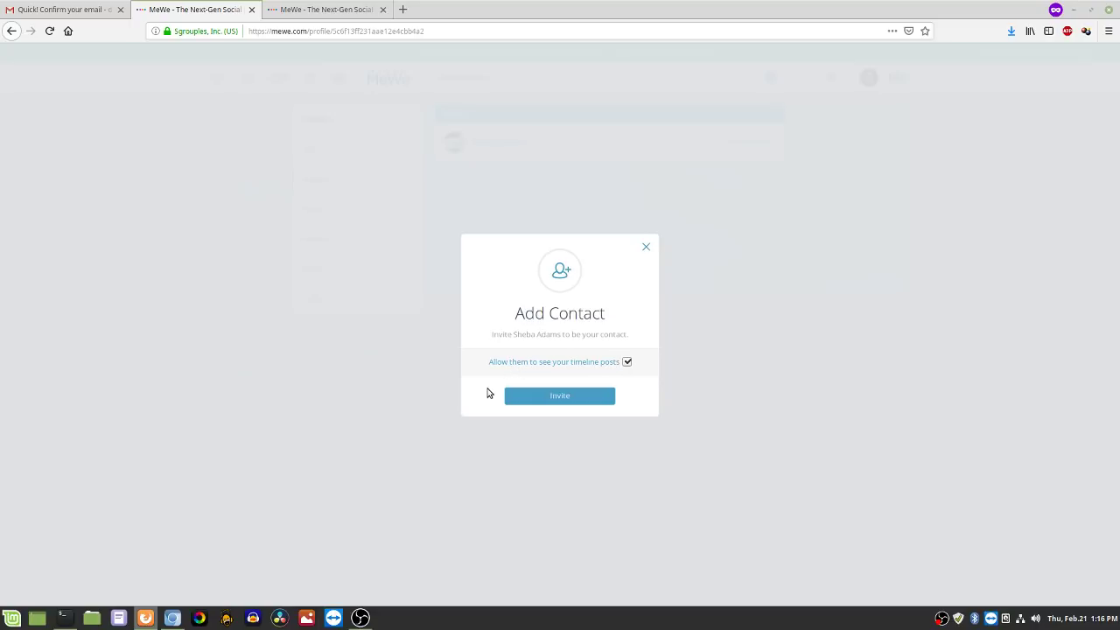
- Send the contact invitation and return to the Home feed
{"action": "left_click", "coordinate": [555, 398]}
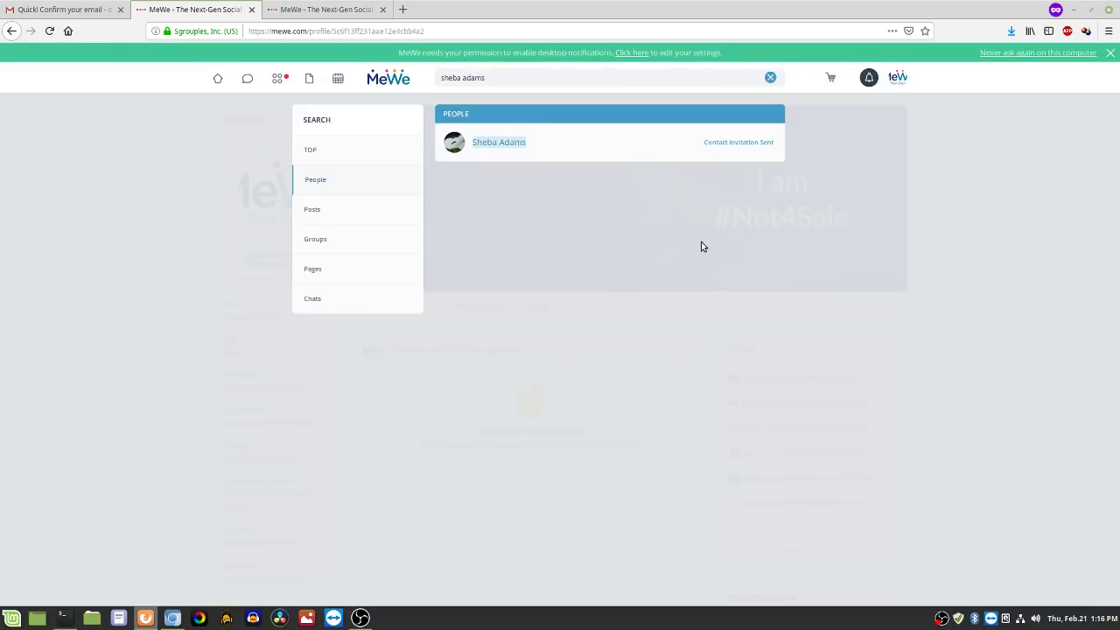
{"action": "left_click", "coordinate": [218, 80]}
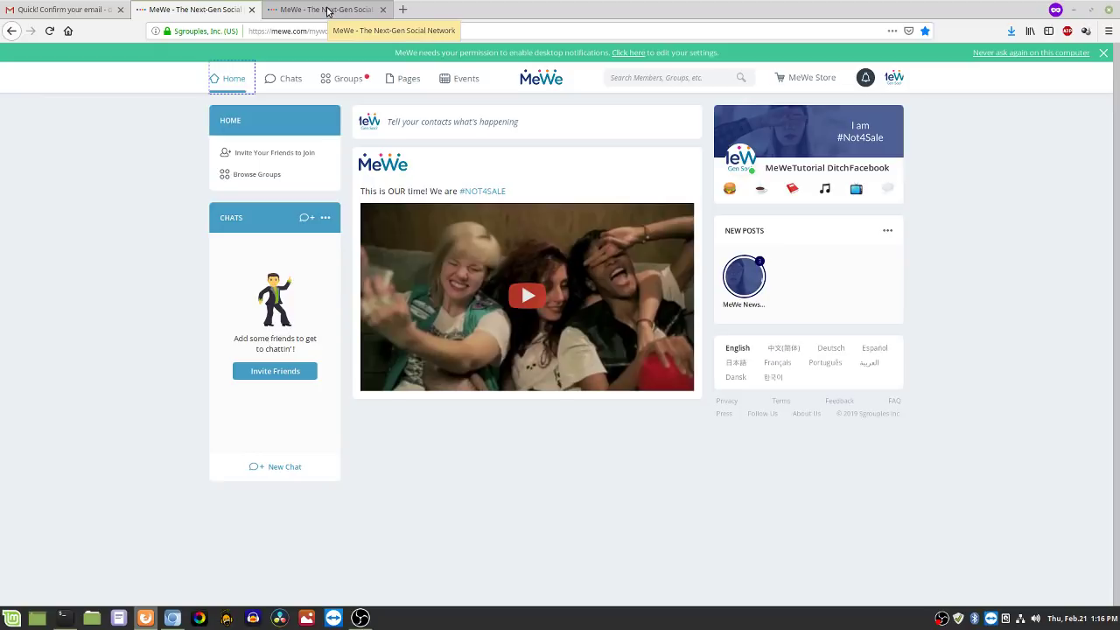
- Switch to the Chrome window signed into the second account
{"action": "left_click", "coordinate": [175, 615]}
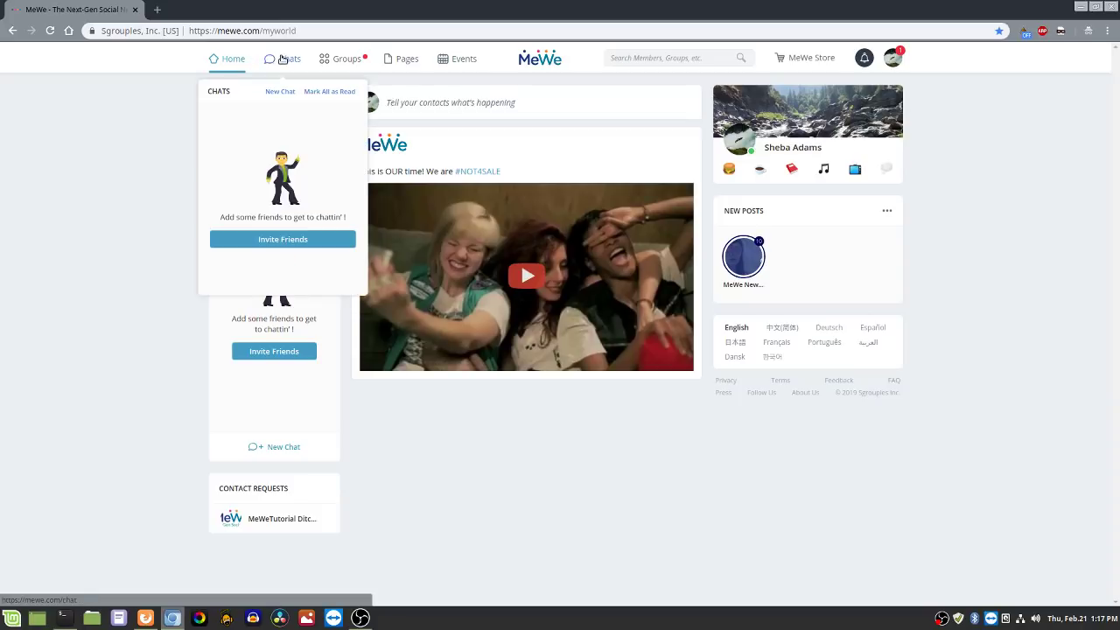
- Open My Contacts from the avatar menu to view the new account's pending request
{"action": "mouse_move", "coordinate": [365, 59]}
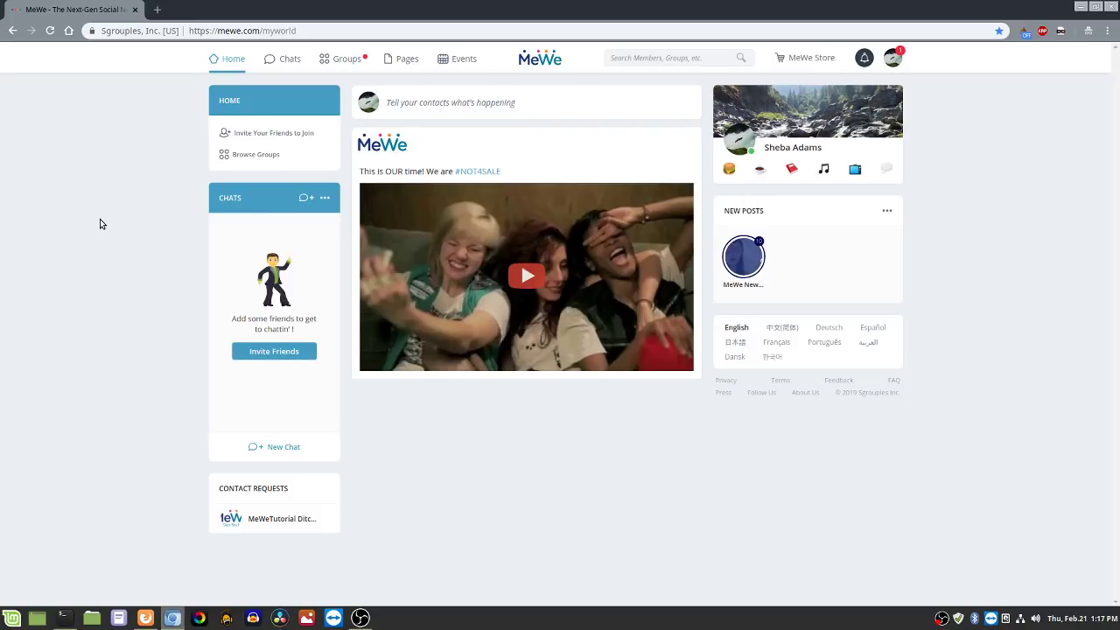
{"action": "left_click", "coordinate": [892, 58]}
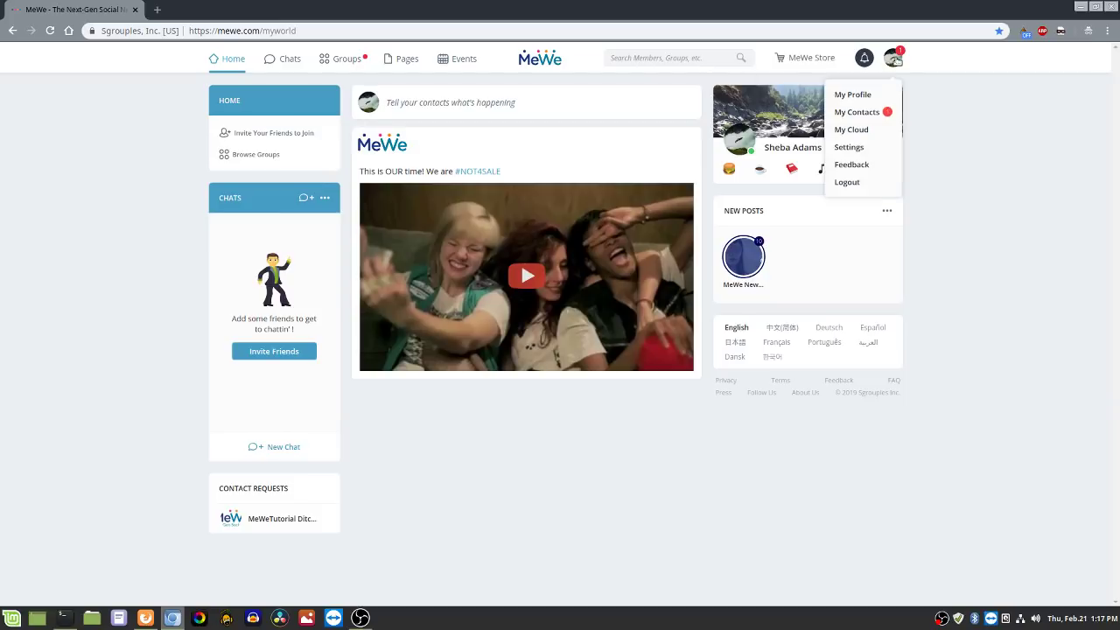
{"action": "left_click", "coordinate": [862, 116]}
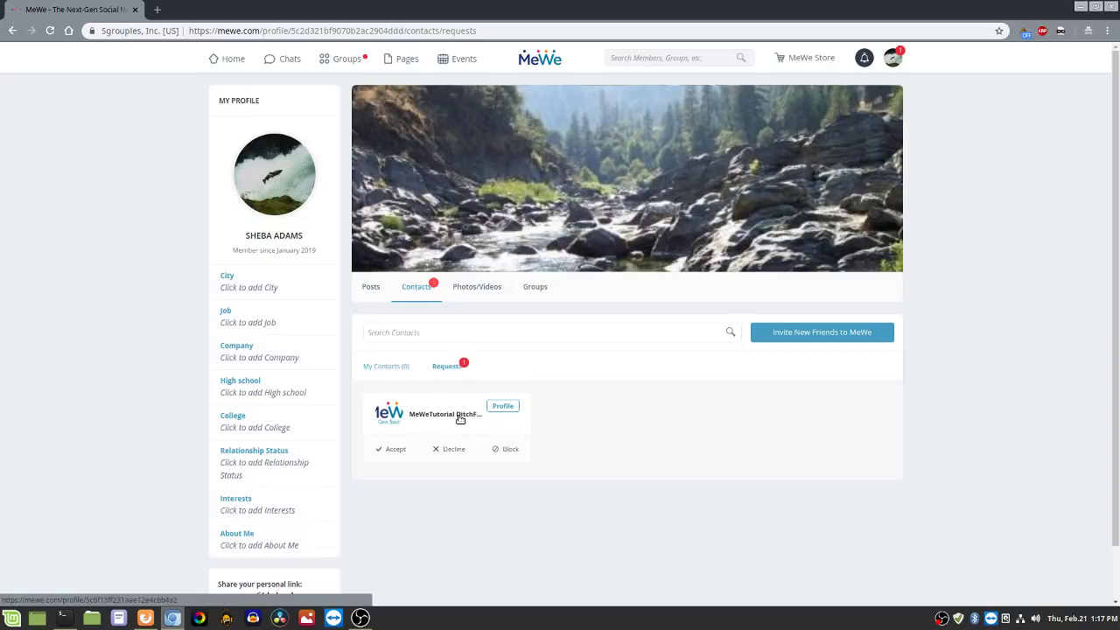
- Accept the tutorial account's contact request, then start a new post from the home feed
{"action": "left_click", "coordinate": [396, 450]}
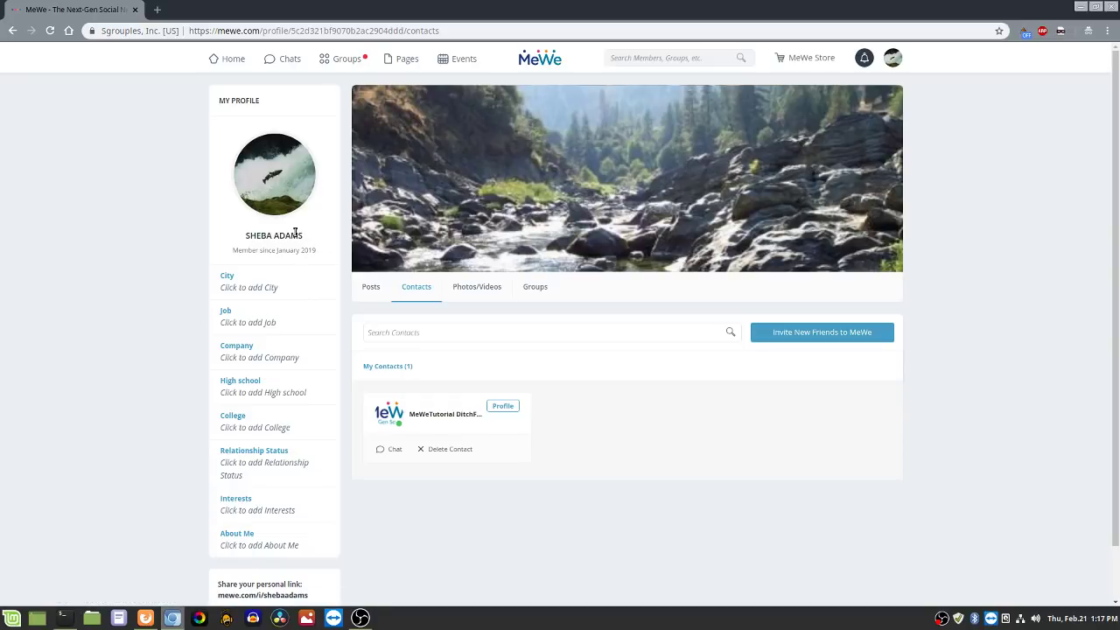
{"action": "left_click", "coordinate": [231, 59]}
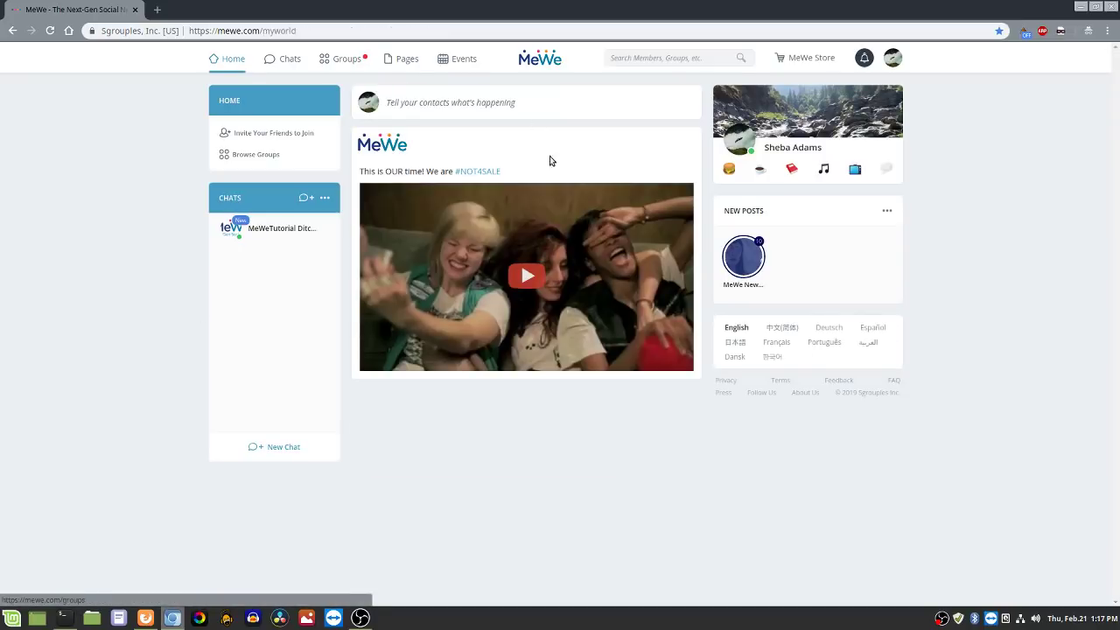
{"action": "left_click", "coordinate": [415, 104]}
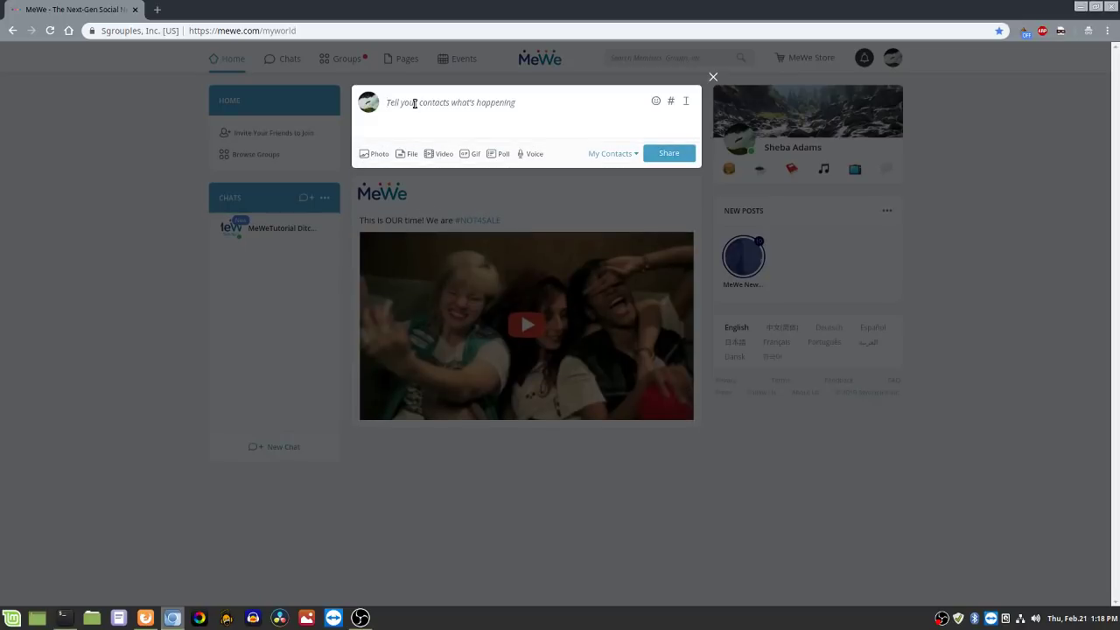
- Share the post 'Yay! I'm on MeWe!!' with contacts
{"action": "type", "text": "Yaya"}
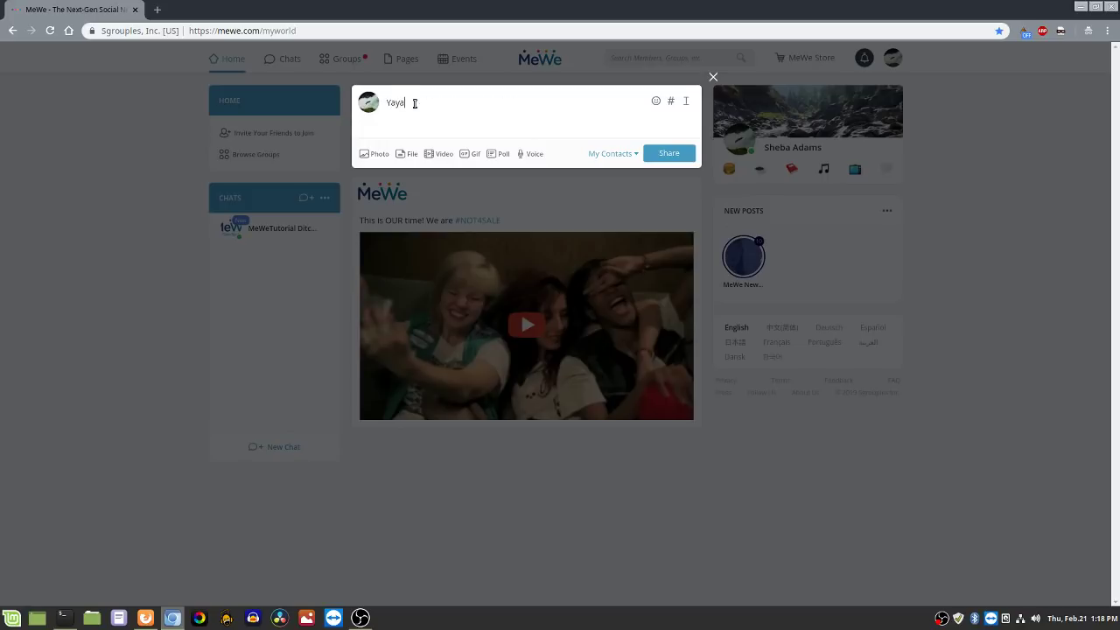
{"action": "key", "text": "BackSpace"}
{"action": "type", "text": "! I'm on MeWe!!"}
{"action": "left_click", "coordinate": [668, 154]}
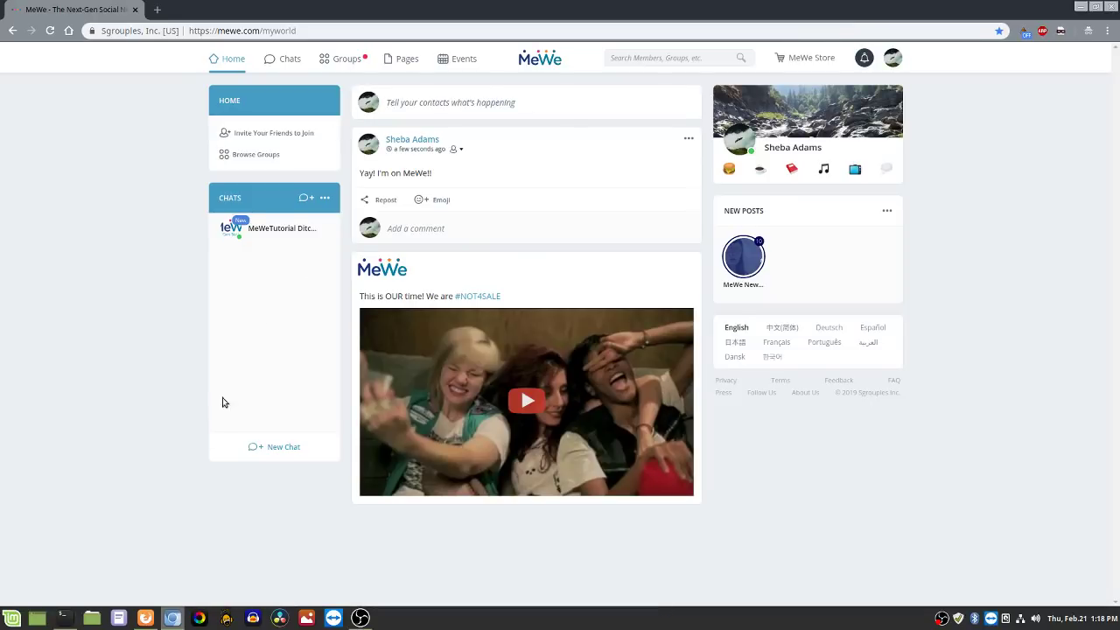
- Return to the new account's Firefox window and briefly check the Groups list
{"action": "left_click", "coordinate": [146, 618]}
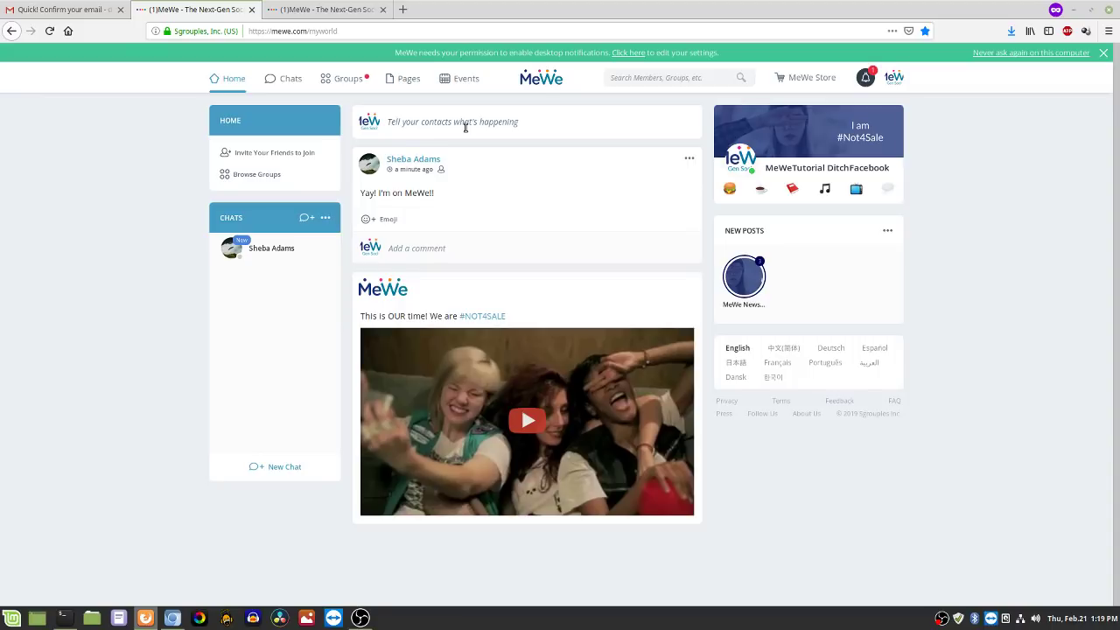
{"action": "left_click", "coordinate": [344, 80]}
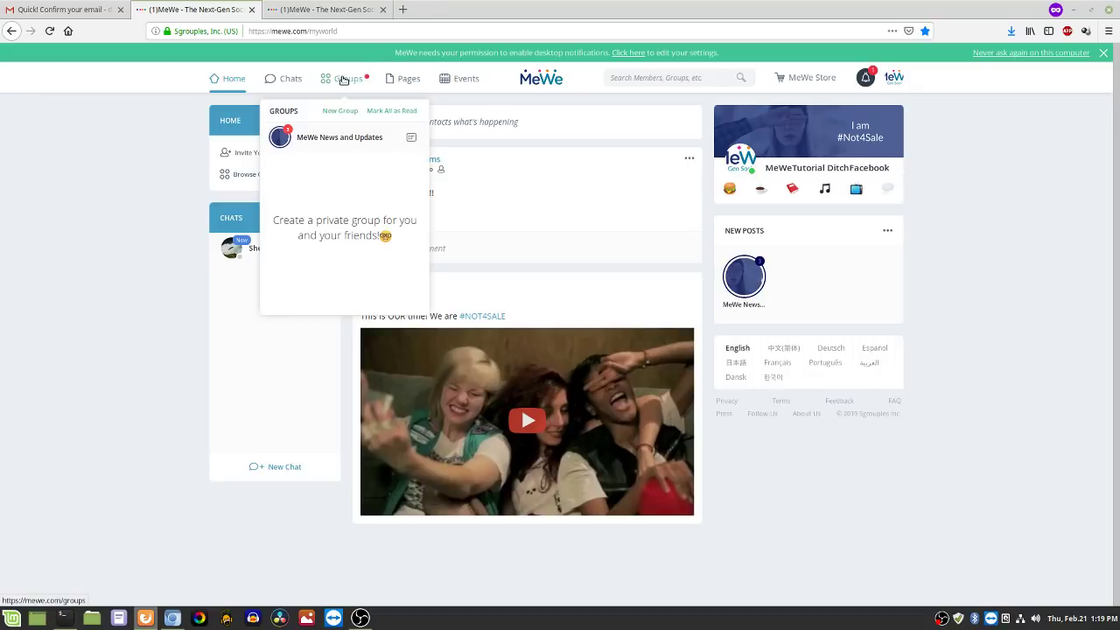
{"action": "left_click", "coordinate": [110, 155]}
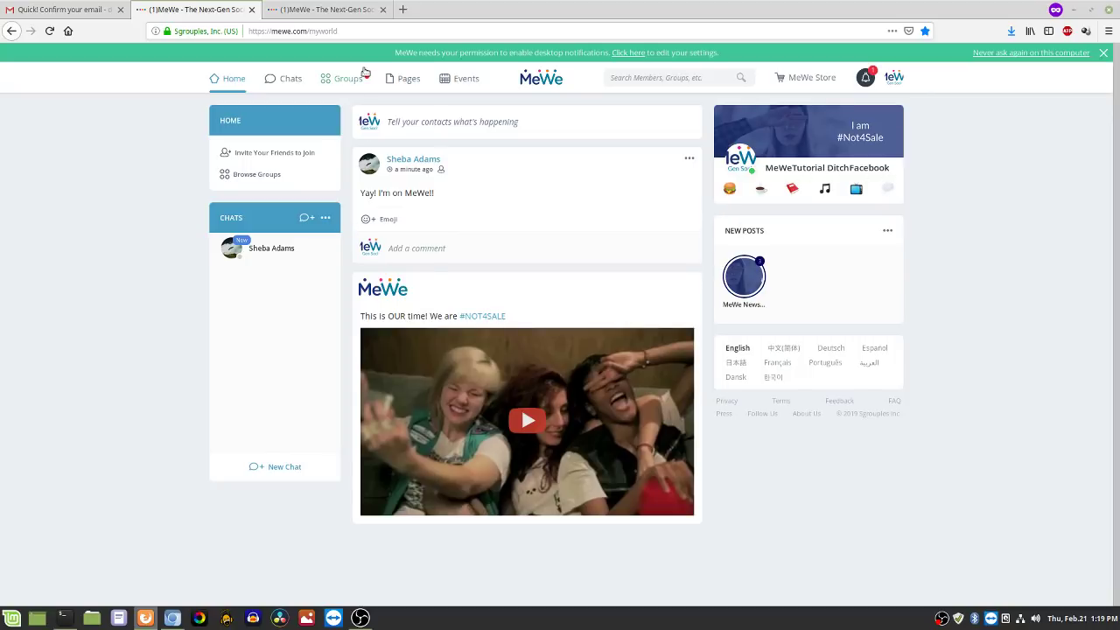
- Return to the home feed showing the account's first post, 'Yay! I'm on MeWe!'
{"action": "mouse_move", "coordinate": [358, 83]}
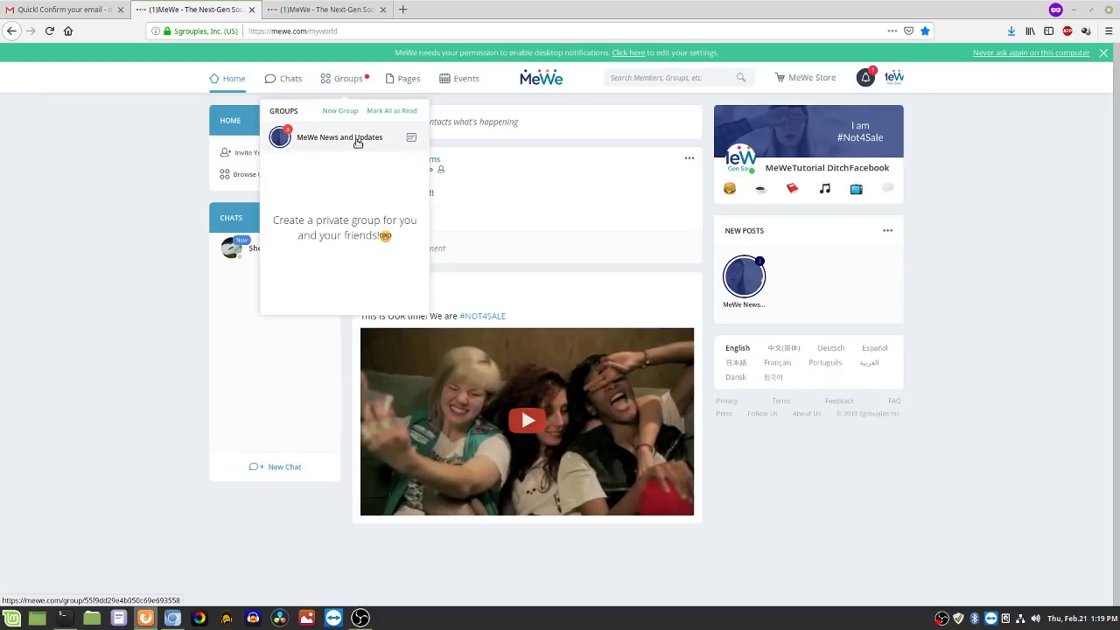
- Open the MeWe News and Updates group and scroll through its admin posts
{"action": "left_click", "coordinate": [302, 136]}
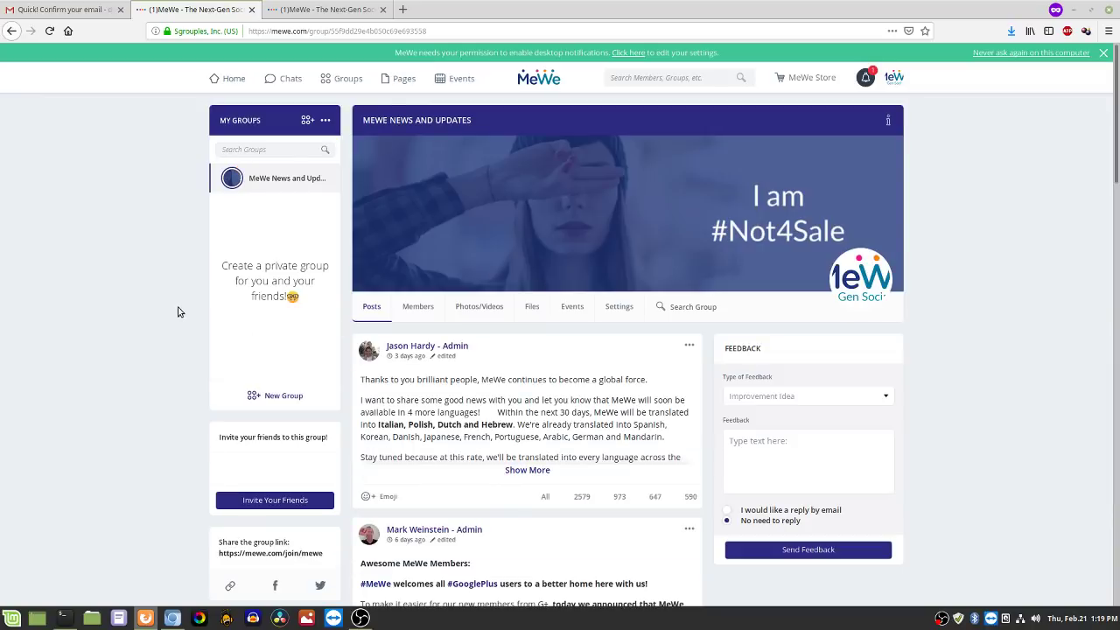
{"action": "scroll", "coordinate": [169, 310], "scroll_direction": "down", "scroll_amount": 2}
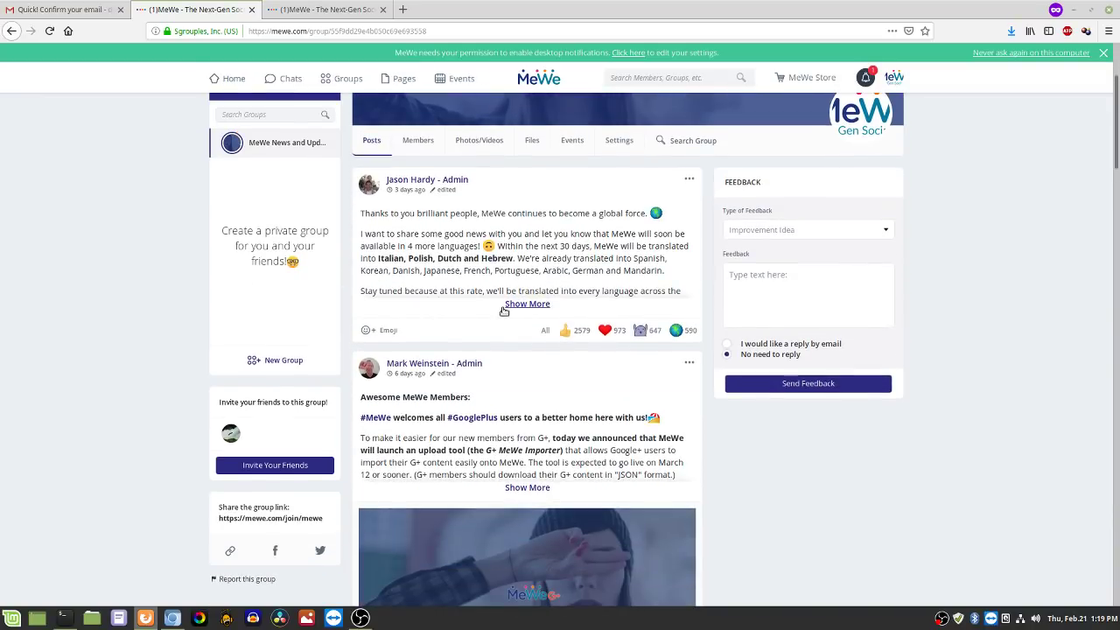
{"action": "scroll", "coordinate": [504, 310], "scroll_direction": "up", "scroll_amount": 2}
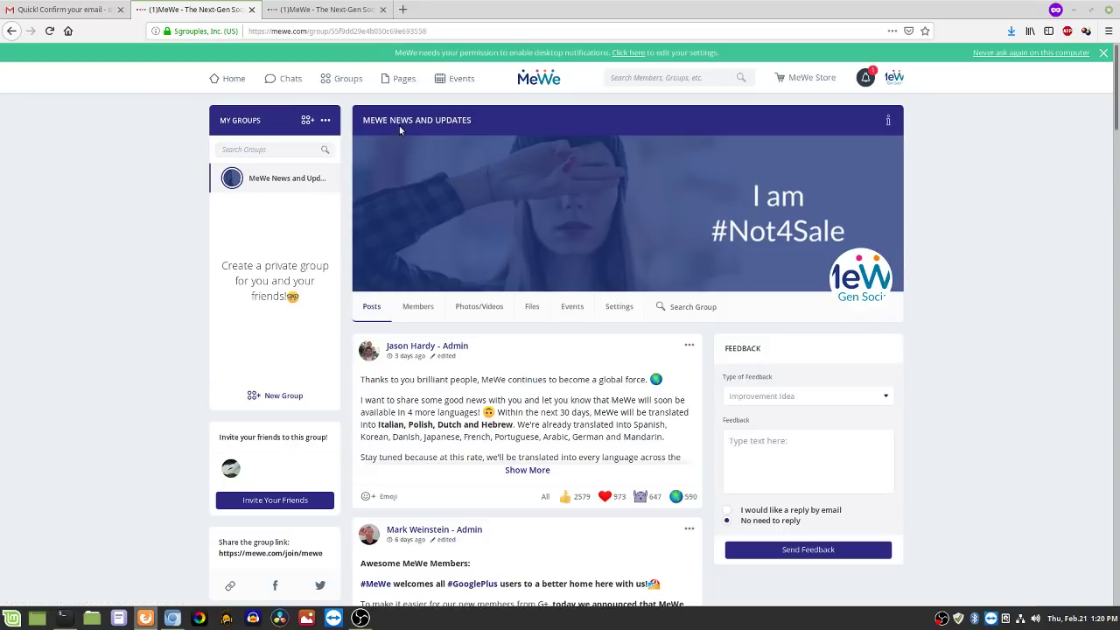
{"action": "scroll", "coordinate": [616, 376], "scroll_direction": "down", "scroll_amount": 2}
{"action": "scroll", "coordinate": [616, 377], "scroll_direction": "down", "scroll_amount": 3}
{"action": "scroll", "coordinate": [570, 394], "scroll_direction": "up", "scroll_amount": 5}
{"action": "scroll", "coordinate": [132, 298], "scroll_direction": "down", "scroll_amount": 3}
{"action": "scroll", "coordinate": [135, 304], "scroll_direction": "up", "scroll_amount": 3}
{"action": "left_click", "coordinate": [308, 121]}
- Dismiss the new group form and close the My Groups options list
{"action": "left_click", "coordinate": [718, 135]}
{"action": "left_click", "coordinate": [326, 121]}
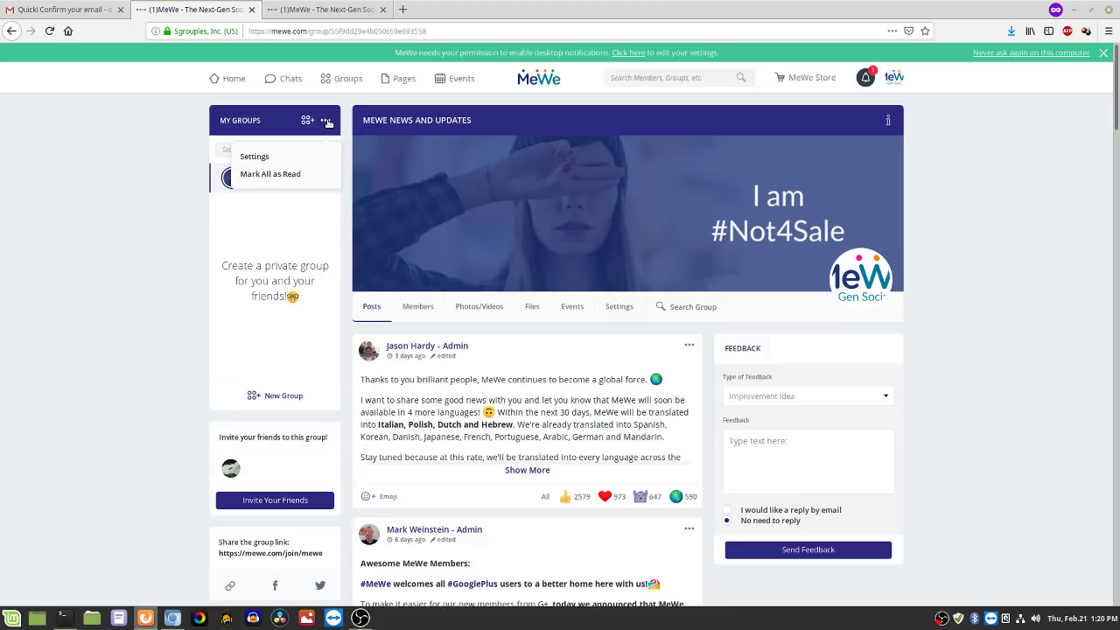
{"action": "left_click", "coordinate": [152, 242]}
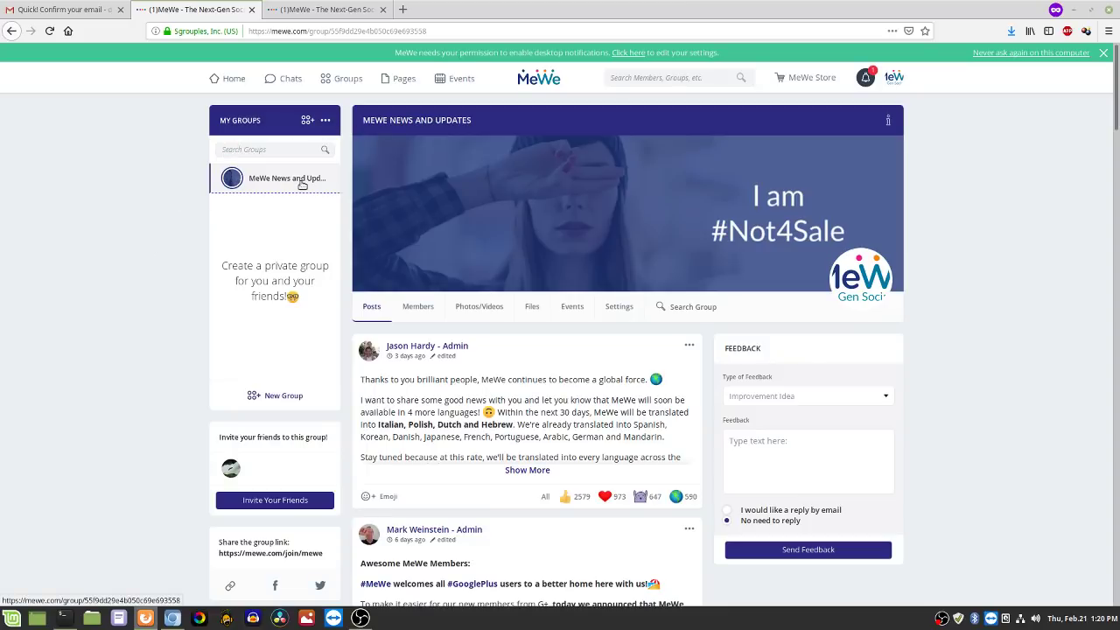
{"action": "scroll", "coordinate": [666, 398], "scroll_direction": "down", "scroll_amount": 3}
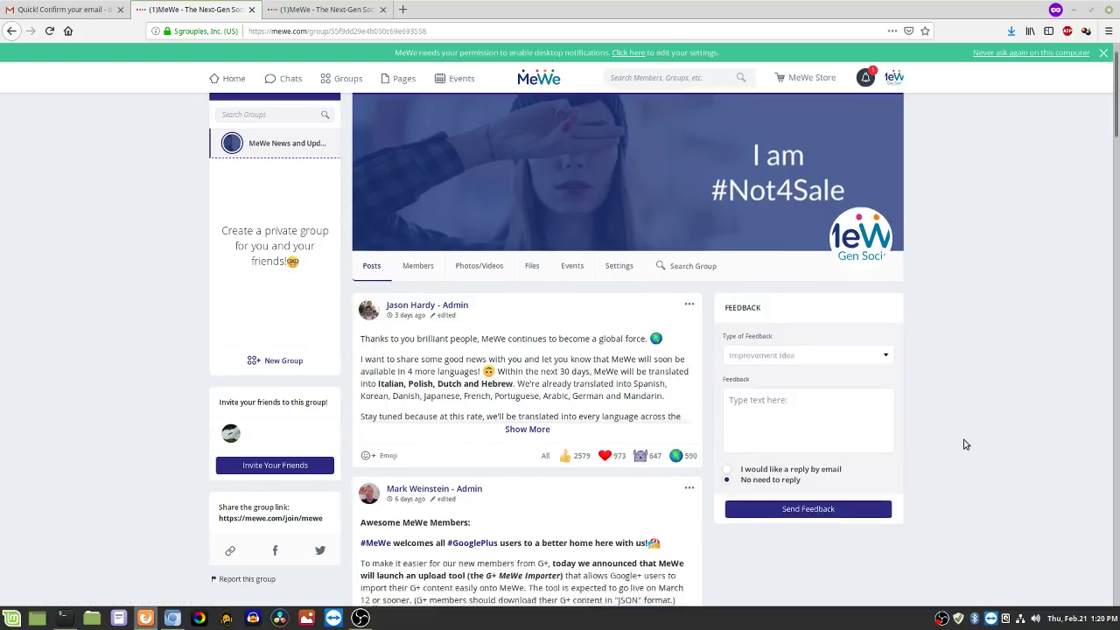
{"action": "scroll", "coordinate": [750, 458], "scroll_direction": "up", "scroll_amount": 3}
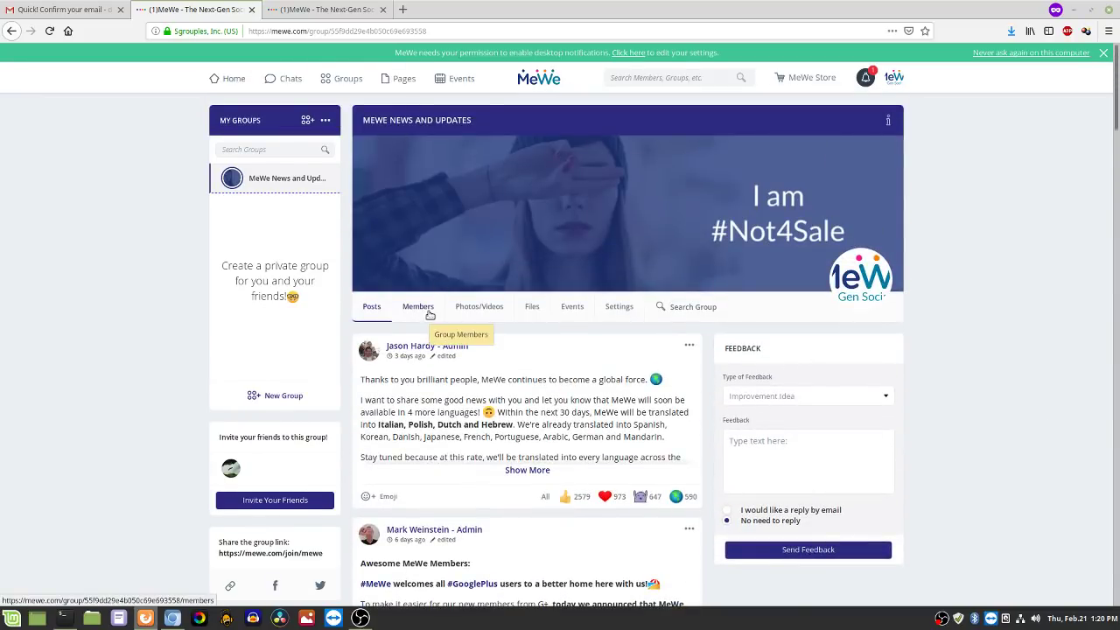
- Leave the MeWe News and Updates group from its Membership settings, confirming the prompt
{"action": "left_click", "coordinate": [618, 307]}
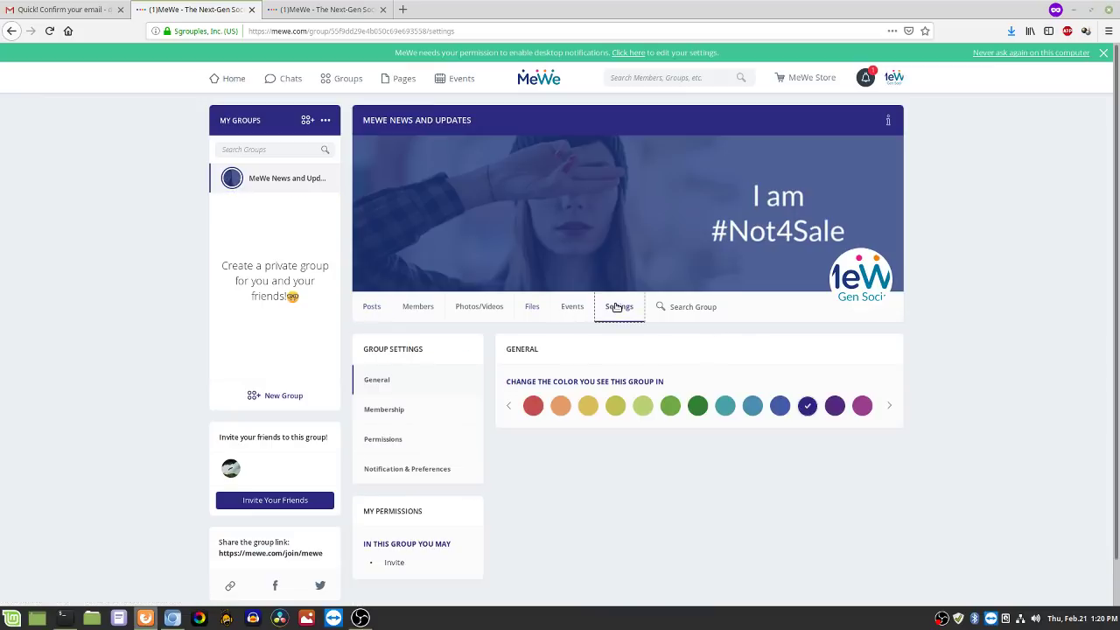
{"action": "left_click", "coordinate": [394, 410]}
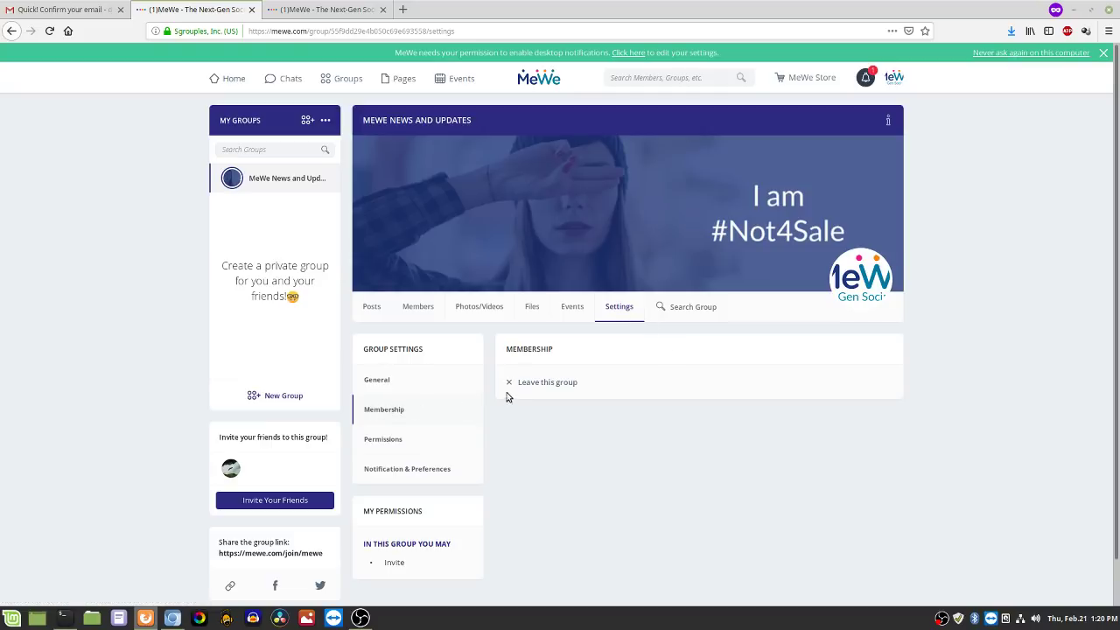
{"action": "left_click", "coordinate": [537, 385]}
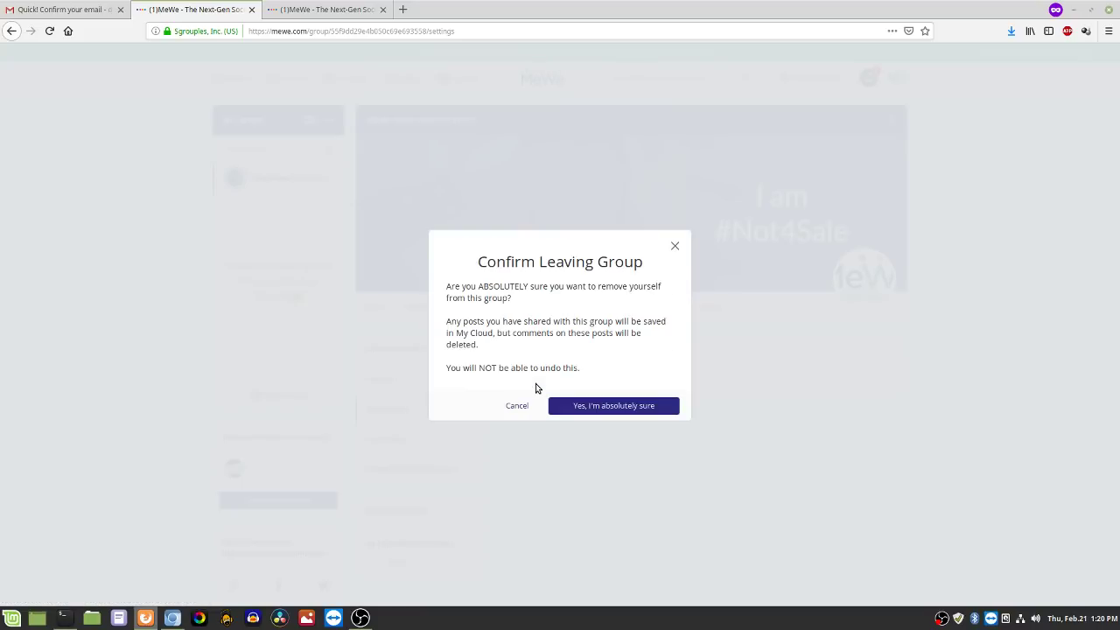
{"action": "left_click", "coordinate": [624, 408]}
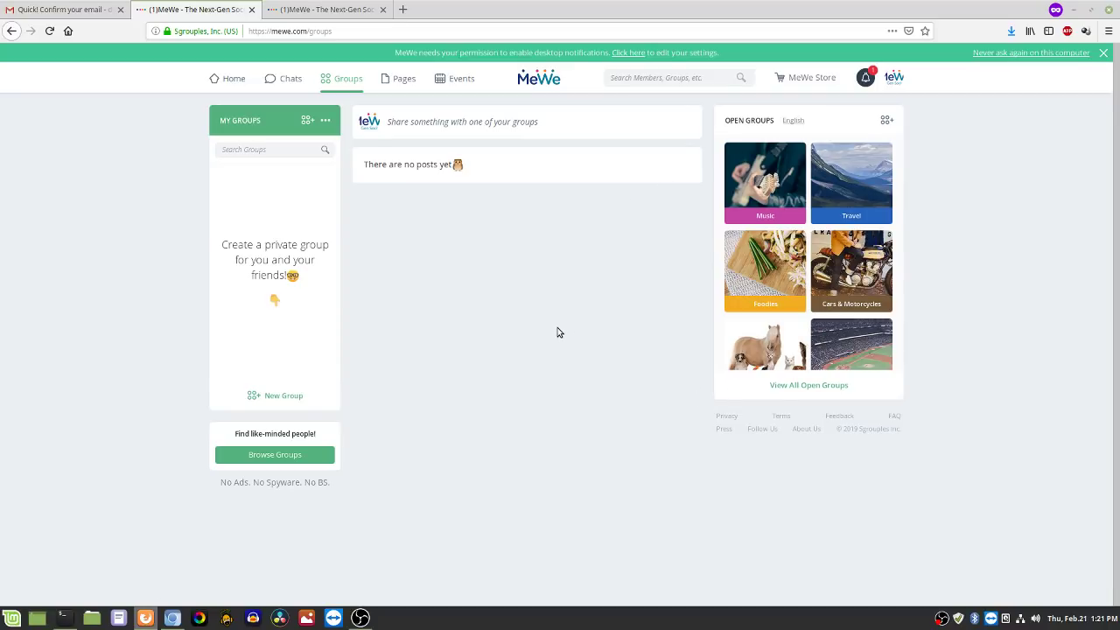
{"action": "left_click", "coordinate": [807, 386]}
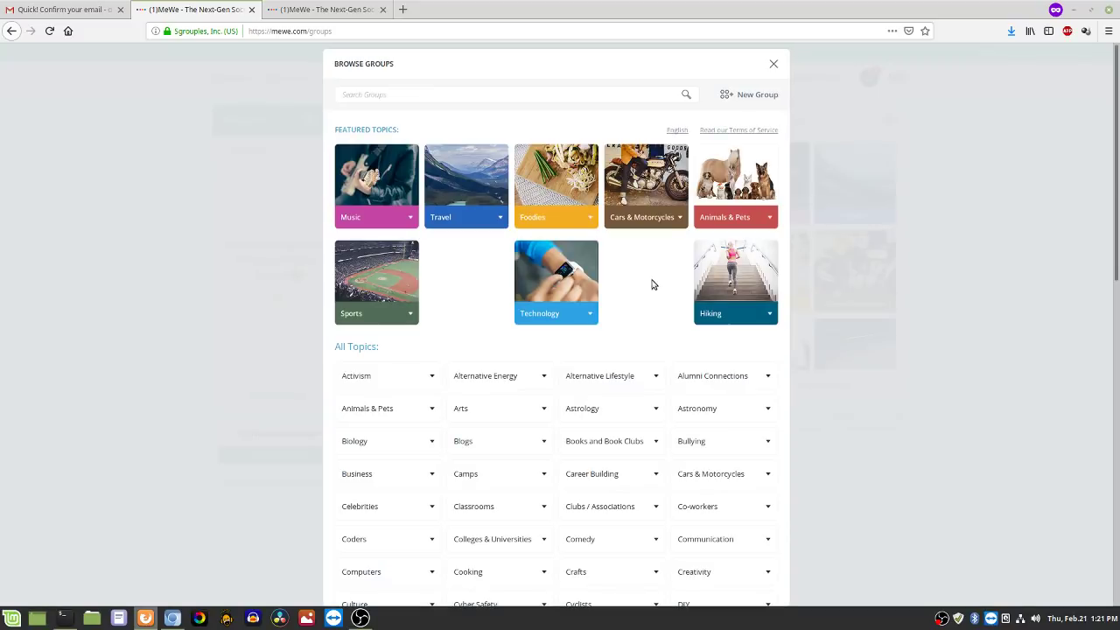
- Browse the open group topics and list Music groups like Fingerstyle Guitar and Southern Fried Music
{"action": "scroll", "coordinate": [691, 424], "scroll_direction": "down", "scroll_amount": 3}
{"action": "scroll", "coordinate": [613, 342], "scroll_direction": "down", "scroll_amount": 3}
{"action": "scroll", "coordinate": [534, 385], "scroll_direction": "down", "scroll_amount": 5}
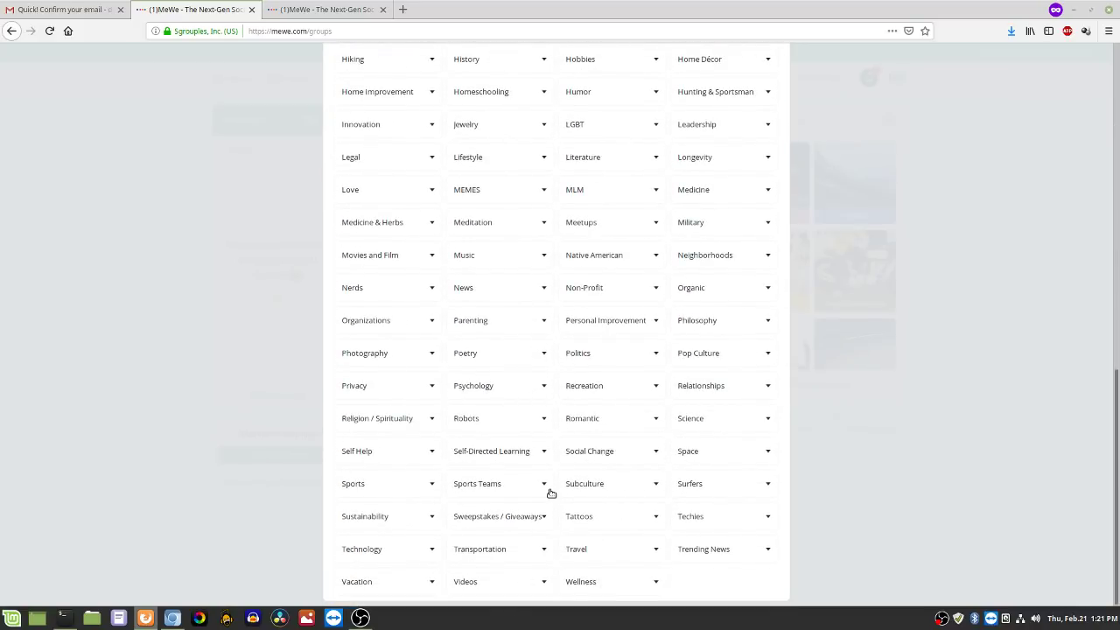
{"action": "scroll", "coordinate": [551, 493], "scroll_direction": "up", "scroll_amount": 1}
{"action": "scroll", "coordinate": [550, 493], "scroll_direction": "up", "scroll_amount": 10}
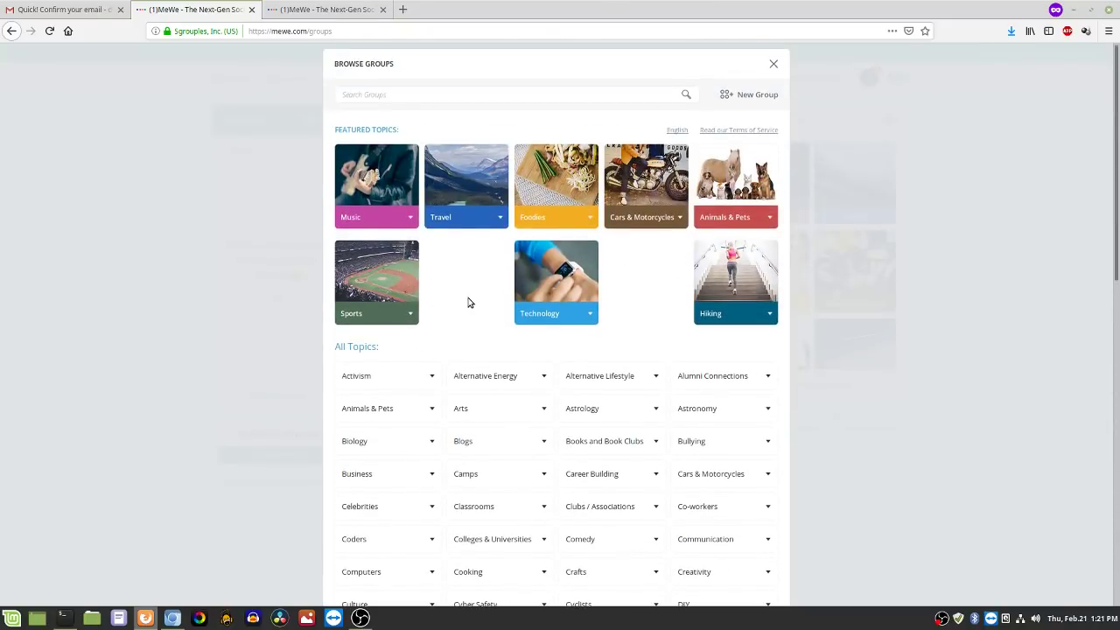
{"action": "left_click", "coordinate": [388, 219]}
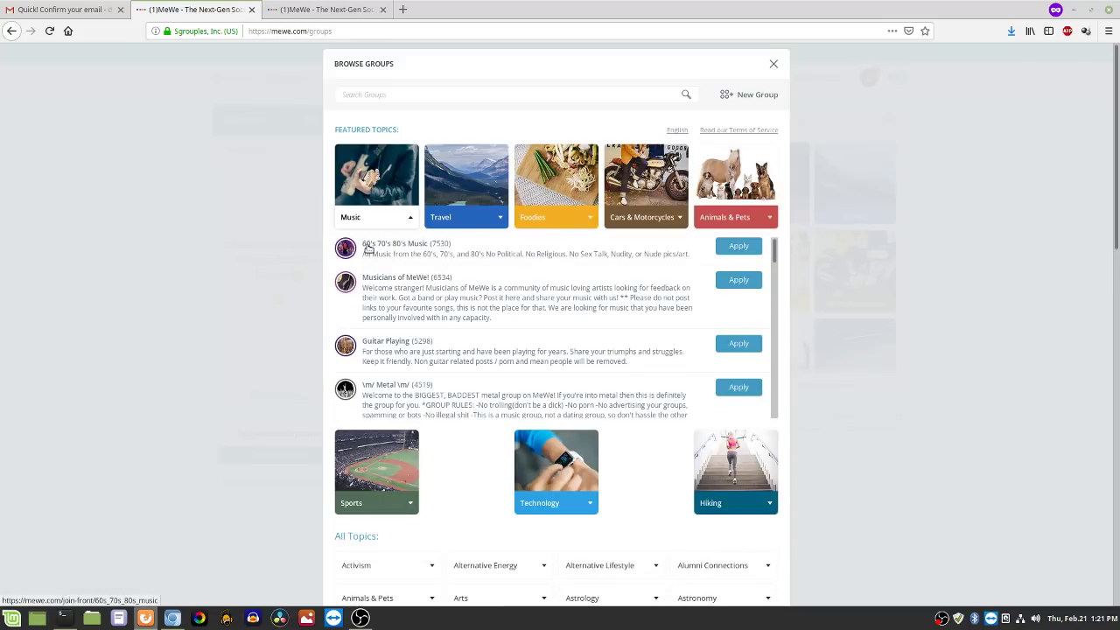
{"action": "scroll", "coordinate": [495, 317], "scroll_direction": "down", "scroll_amount": 5}
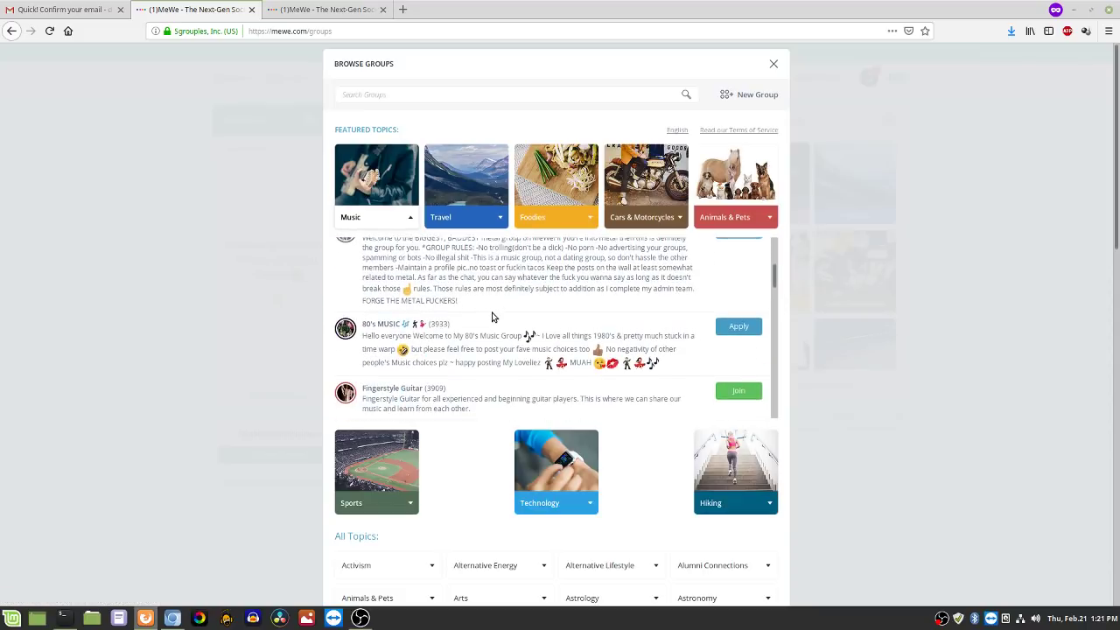
{"action": "scroll", "coordinate": [635, 305], "scroll_direction": "up", "scroll_amount": 3}
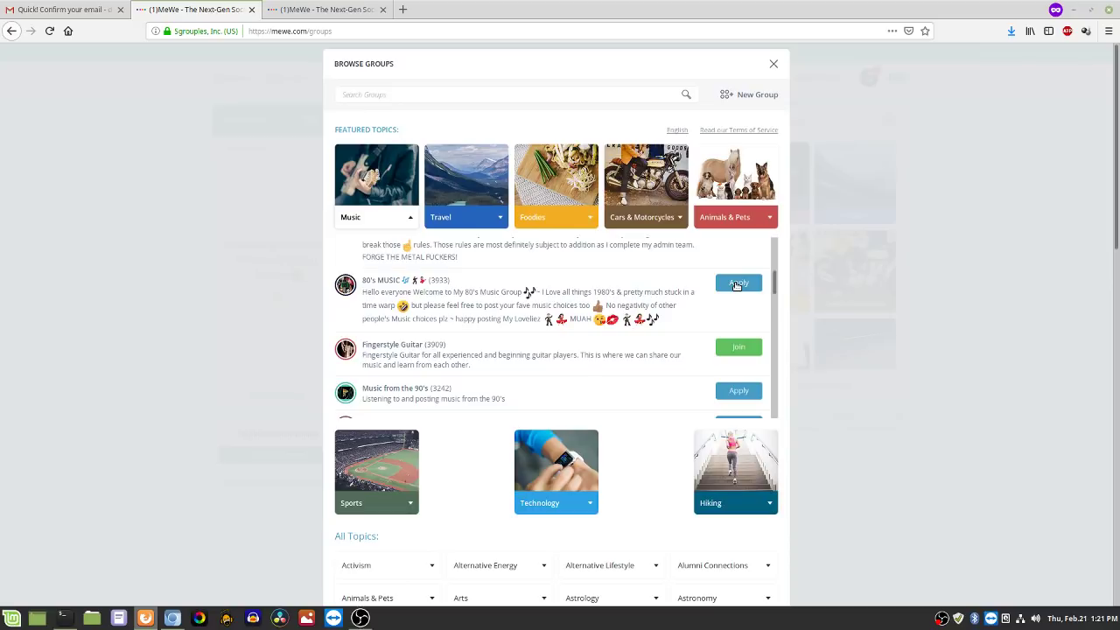
{"action": "scroll", "coordinate": [513, 312], "scroll_direction": "down", "scroll_amount": 2}
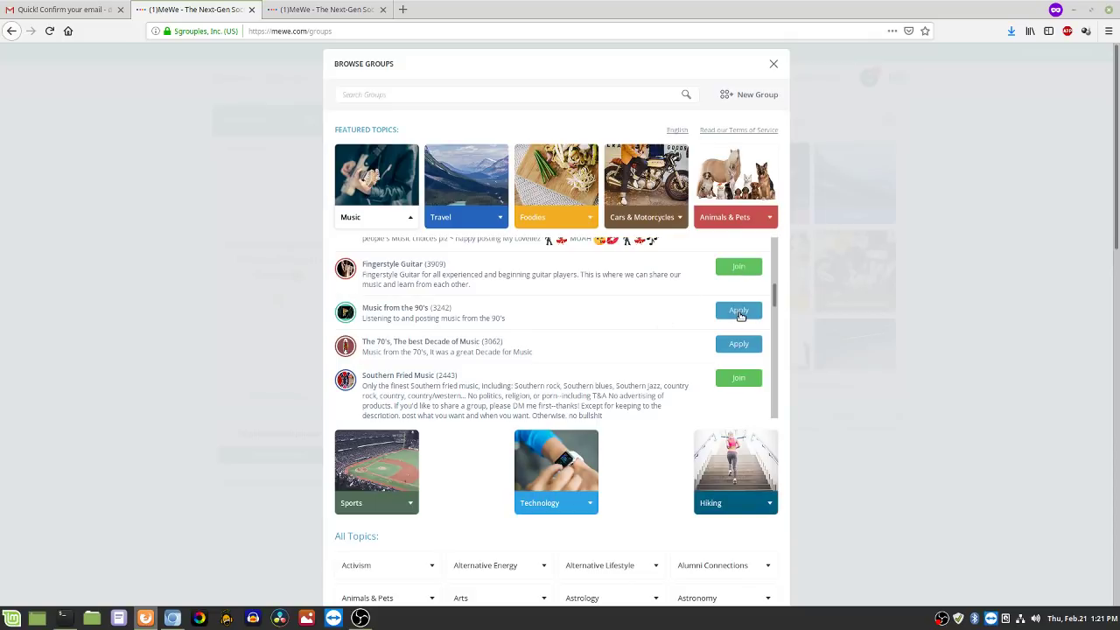
- Join Fingerstyle Guitar, then complete its group profile introduction and finish with Done
{"action": "left_click", "coordinate": [740, 270]}
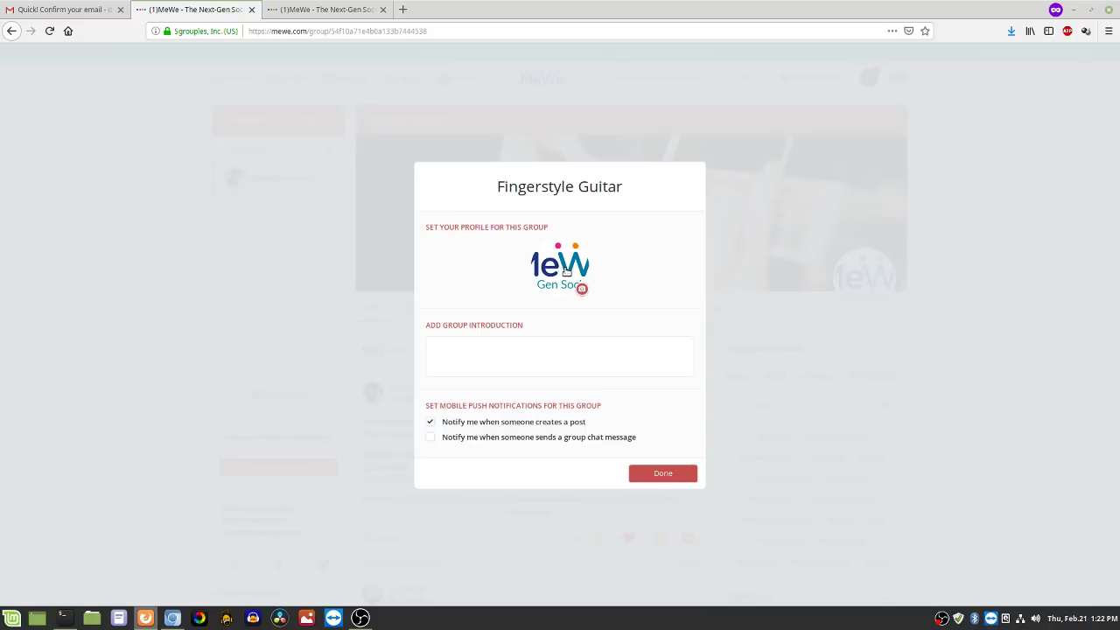
{"action": "left_click", "coordinate": [500, 340]}
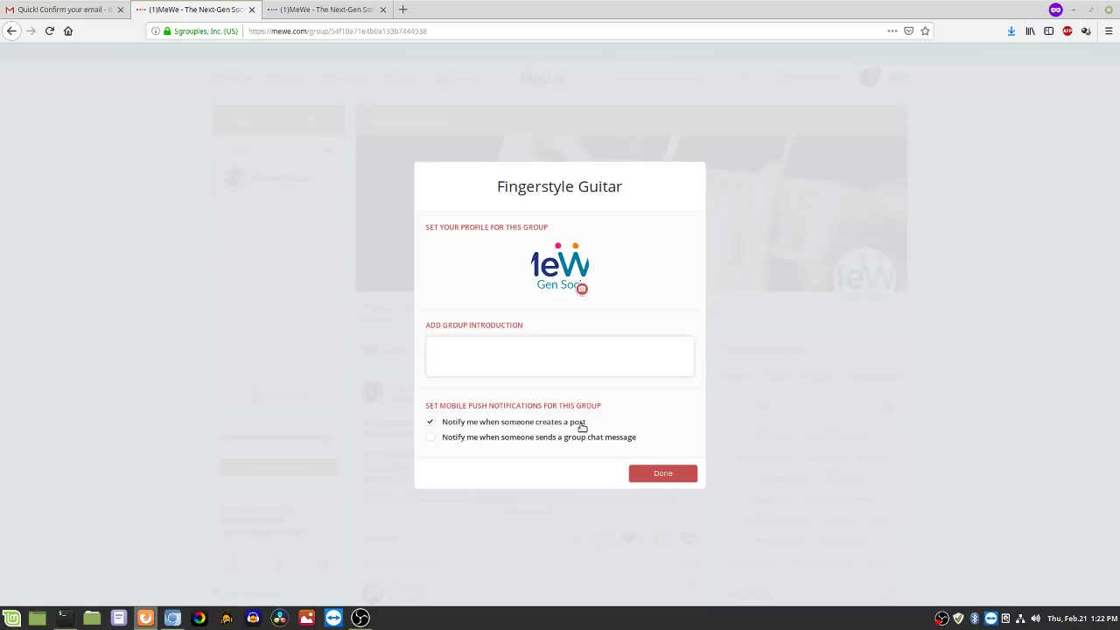
{"action": "left_click", "coordinate": [656, 475]}
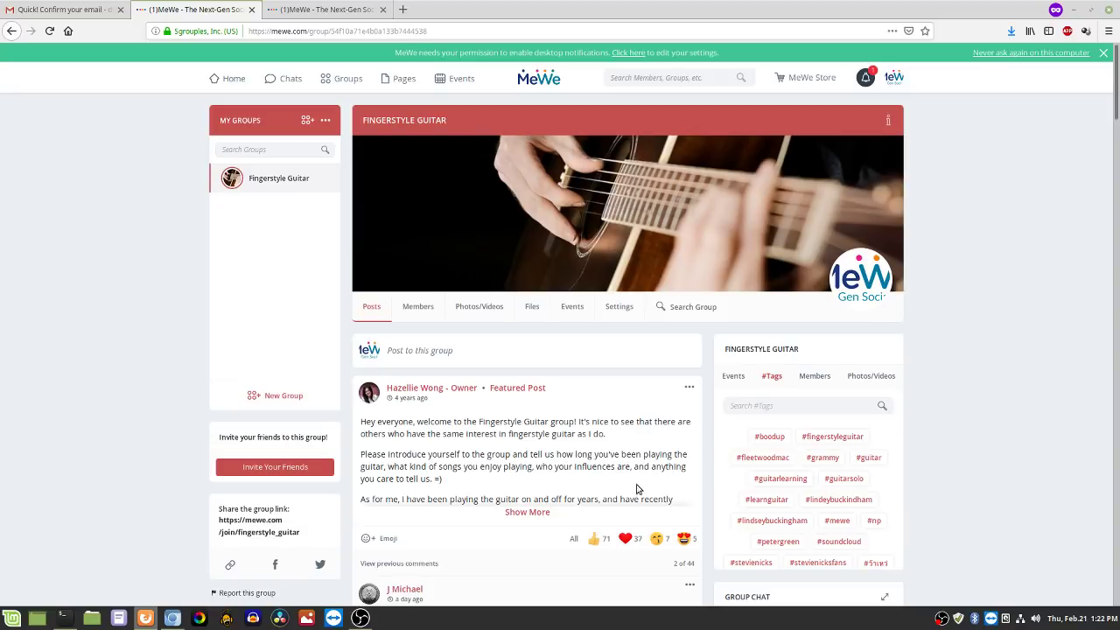
- Look through the Fingerstyle Guitar group's featured welcome post, hashtags and group chat
{"action": "scroll", "coordinate": [578, 402], "scroll_direction": "down", "scroll_amount": 5}
{"action": "scroll", "coordinate": [556, 377], "scroll_direction": "down", "scroll_amount": 3}
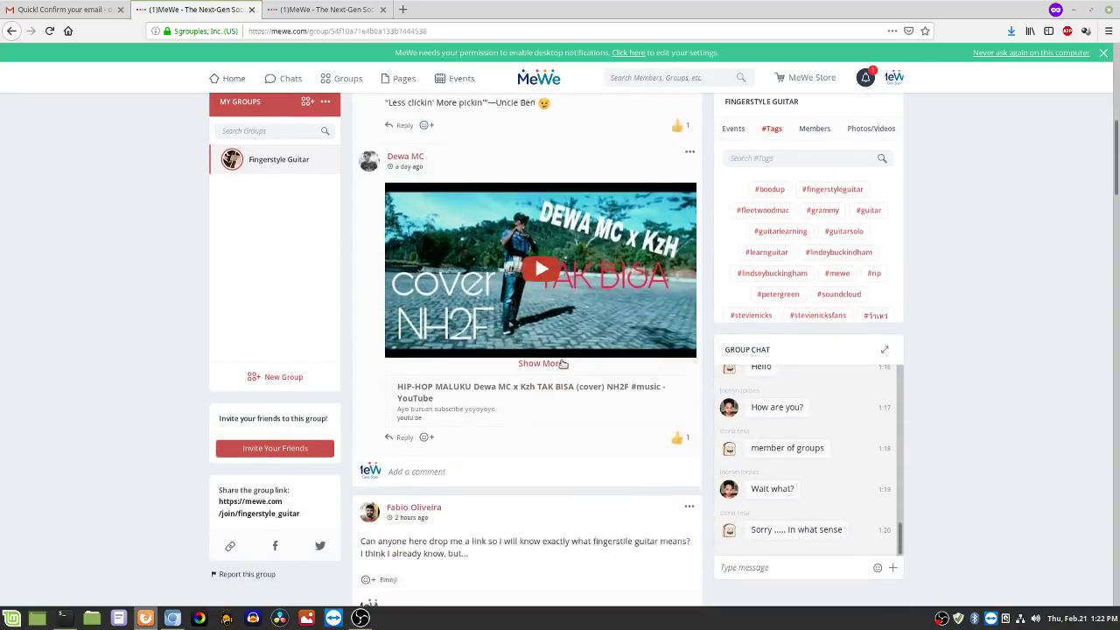
{"action": "scroll", "coordinate": [566, 410], "scroll_direction": "up", "scroll_amount": 3}
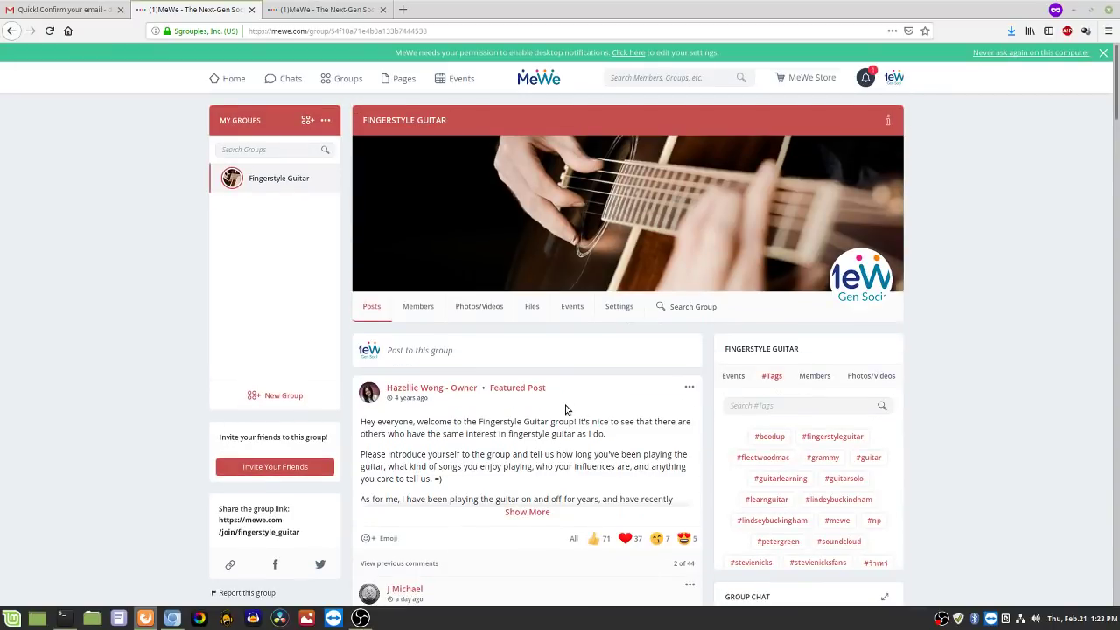
{"action": "scroll", "coordinate": [682, 346], "scroll_direction": "down", "scroll_amount": 8}
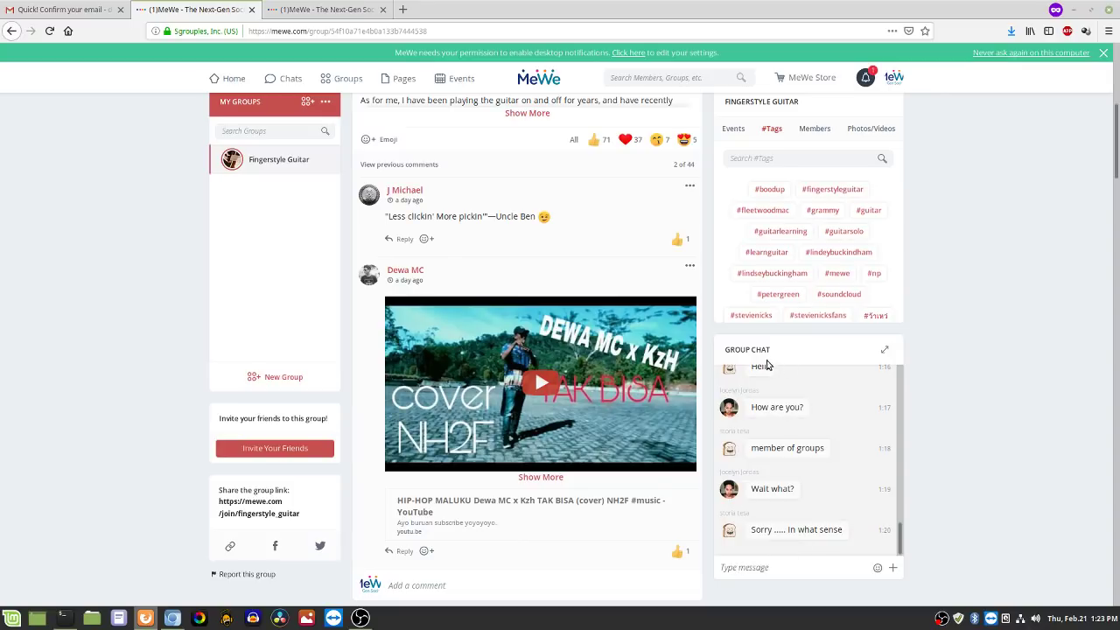
{"action": "left_click", "coordinate": [765, 568]}
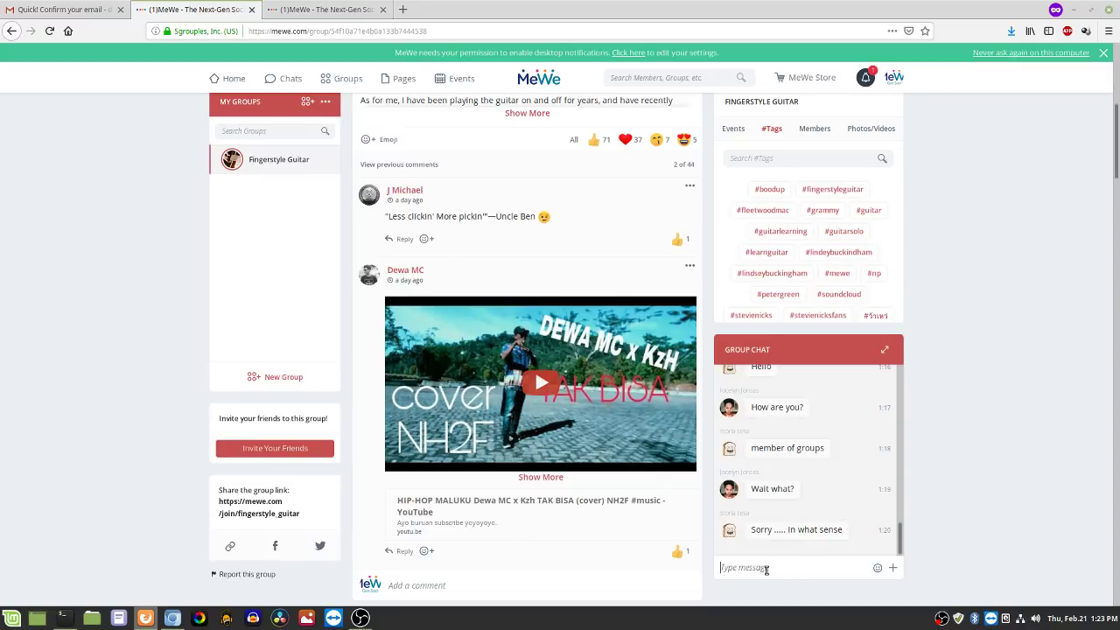
{"action": "scroll", "coordinate": [112, 458], "scroll_direction": "up", "scroll_amount": 8}
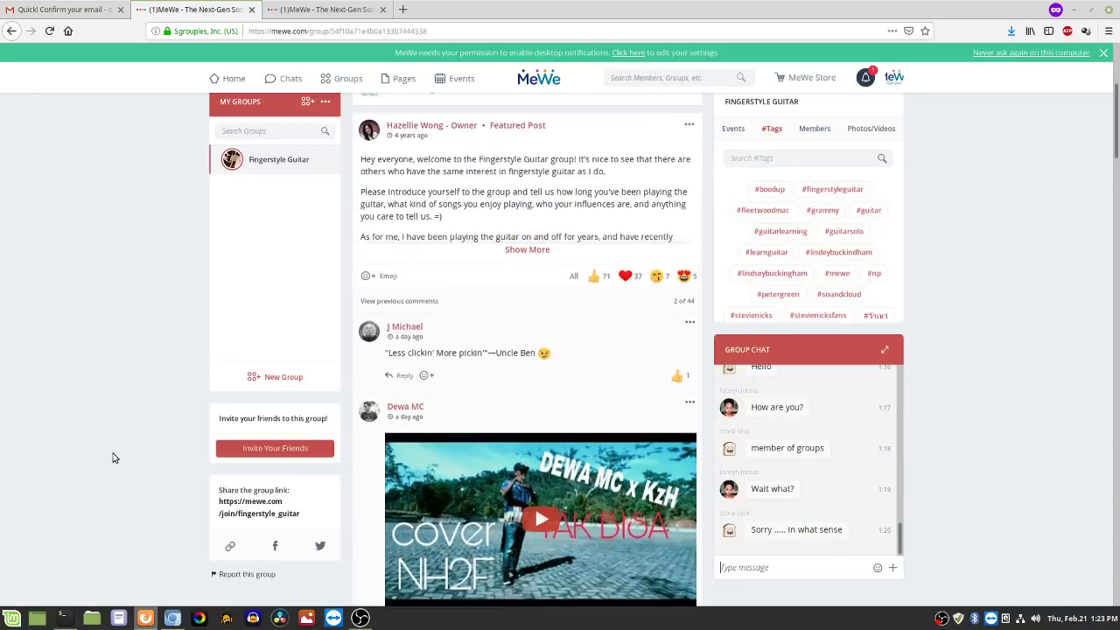
{"action": "left_click", "coordinate": [347, 79]}
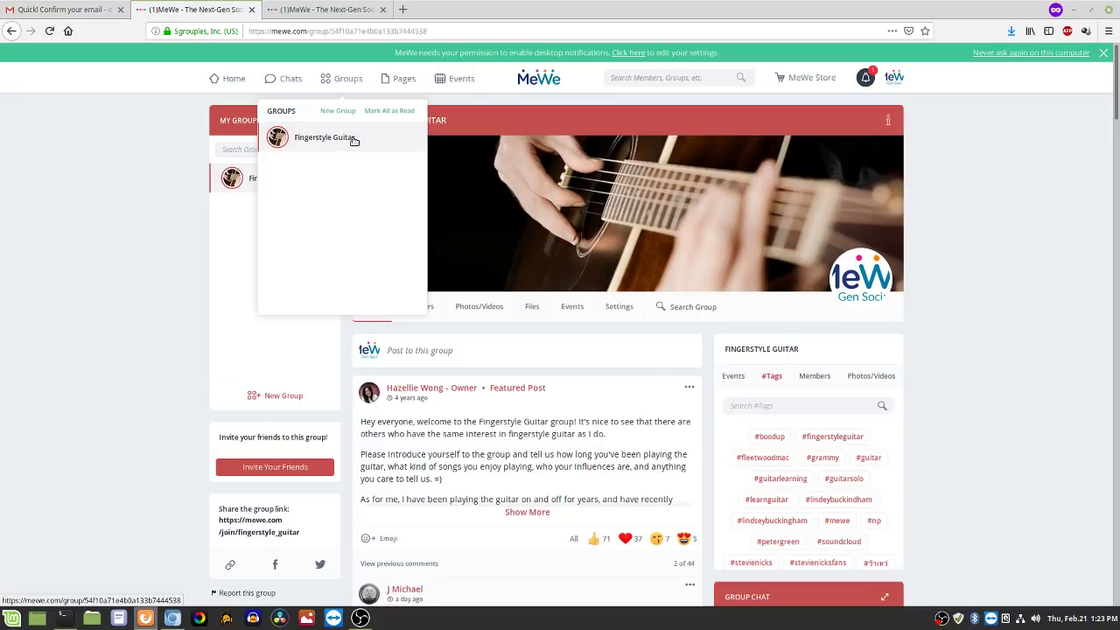
{"action": "left_click", "coordinate": [404, 79]}
- Follow the BBC News page from Pages after dismissing the welcome message
{"action": "left_click", "coordinate": [404, 79]}
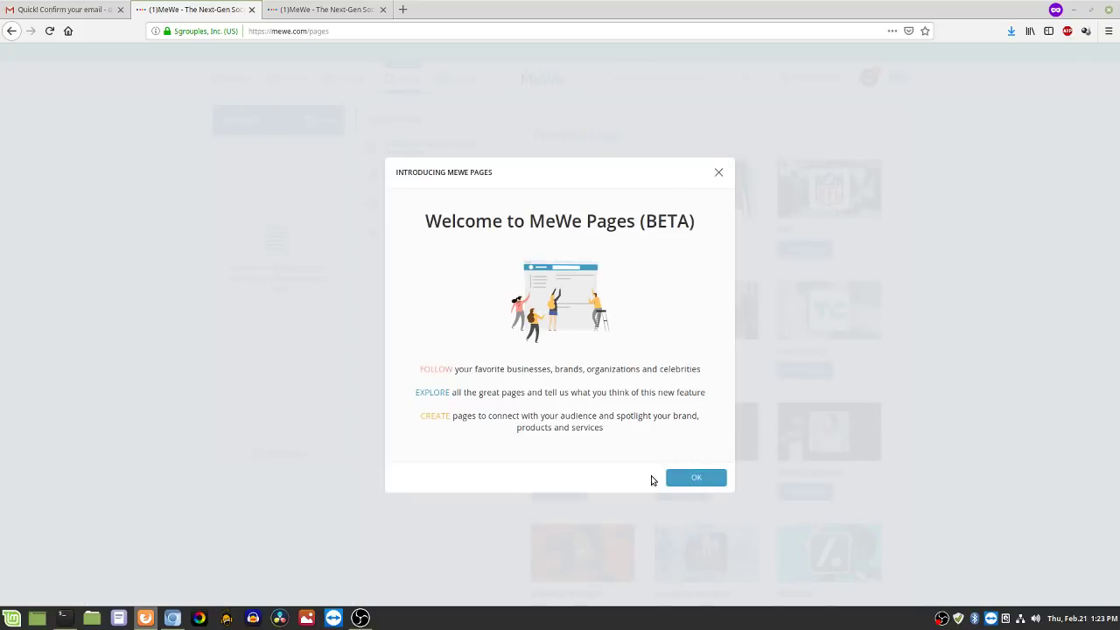
{"action": "left_click", "coordinate": [696, 478]}
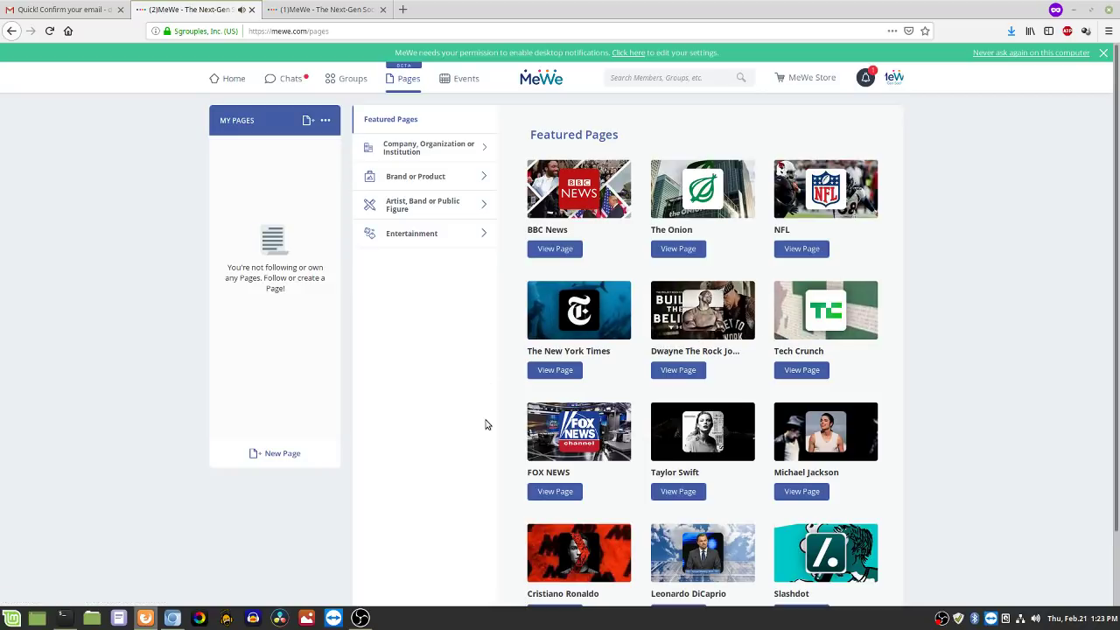
{"action": "left_click", "coordinate": [553, 250]}
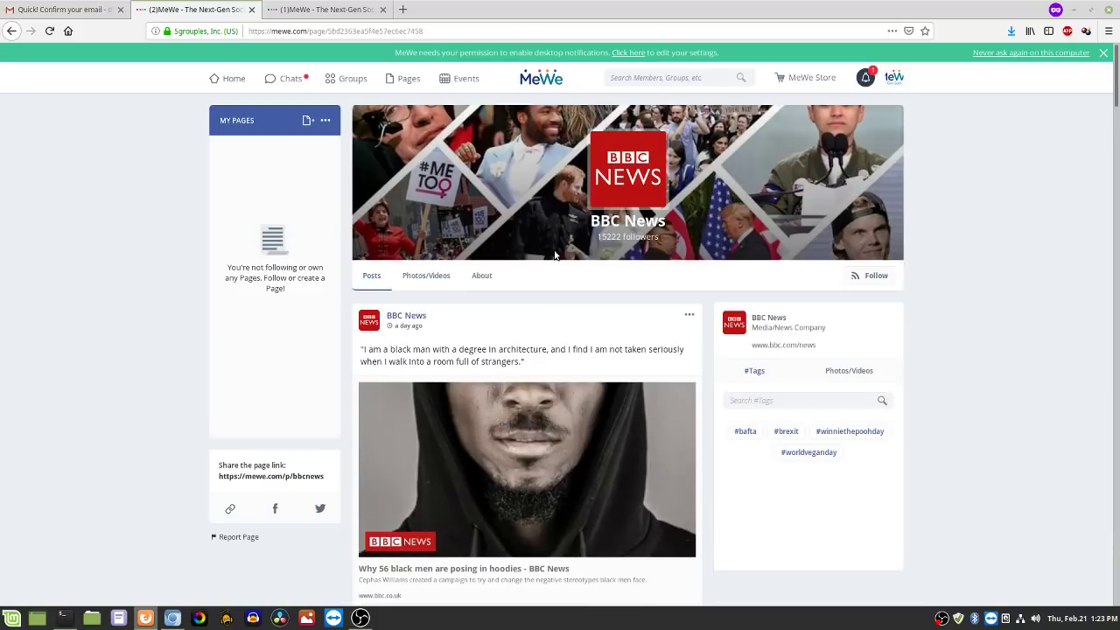
{"action": "left_click", "coordinate": [872, 278]}
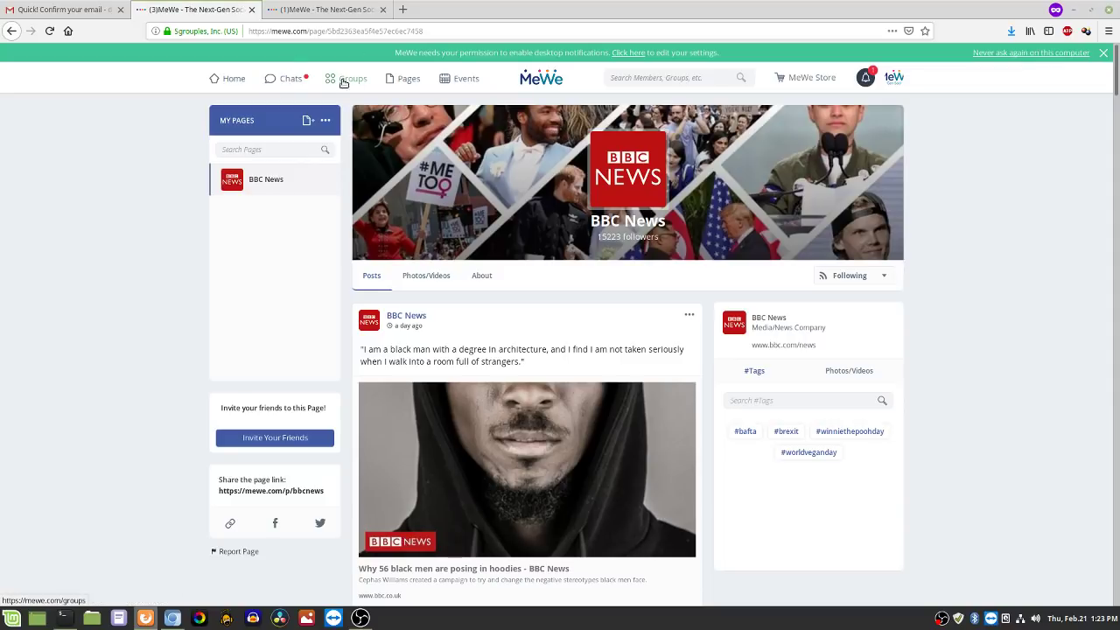
{"action": "mouse_move", "coordinate": [412, 84]}
- Check the Fingerstyle Guitar group chat, then return to the group's page
{"action": "mouse_move", "coordinate": [297, 81]}
{"action": "left_click", "coordinate": [263, 139]}
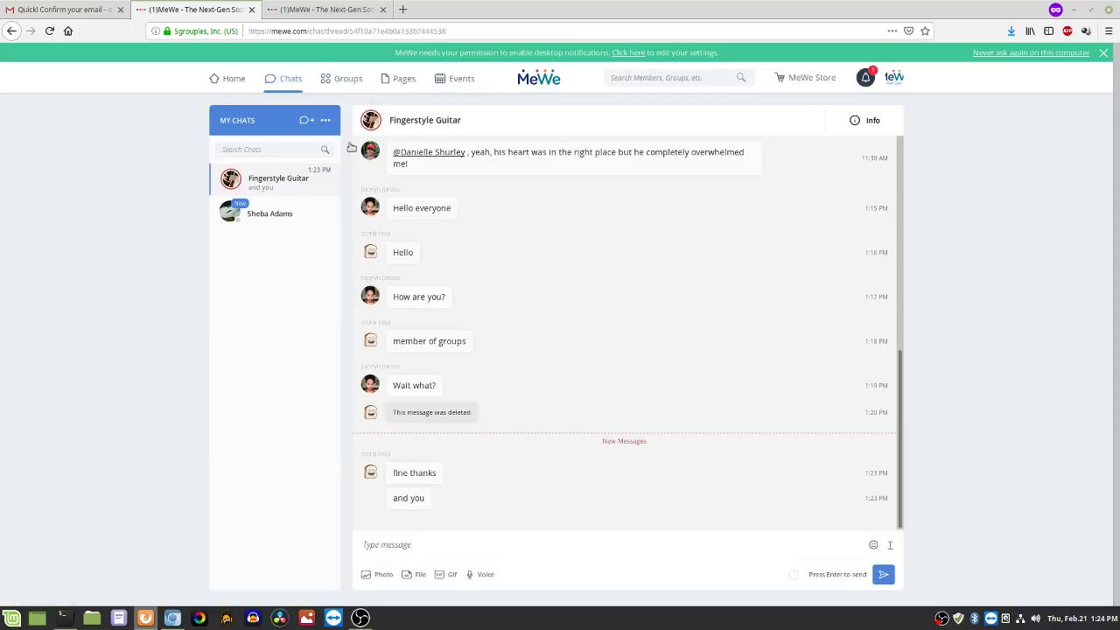
{"action": "left_click", "coordinate": [437, 120]}
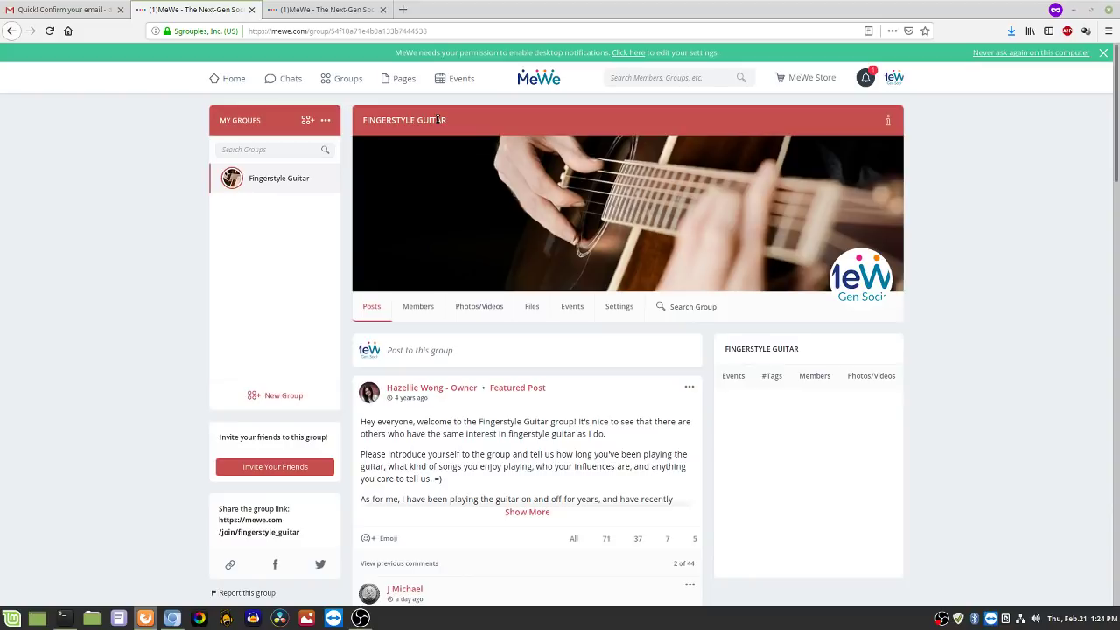
- Mark all notifications as read and close the notifications list
{"action": "left_click", "coordinate": [865, 79]}
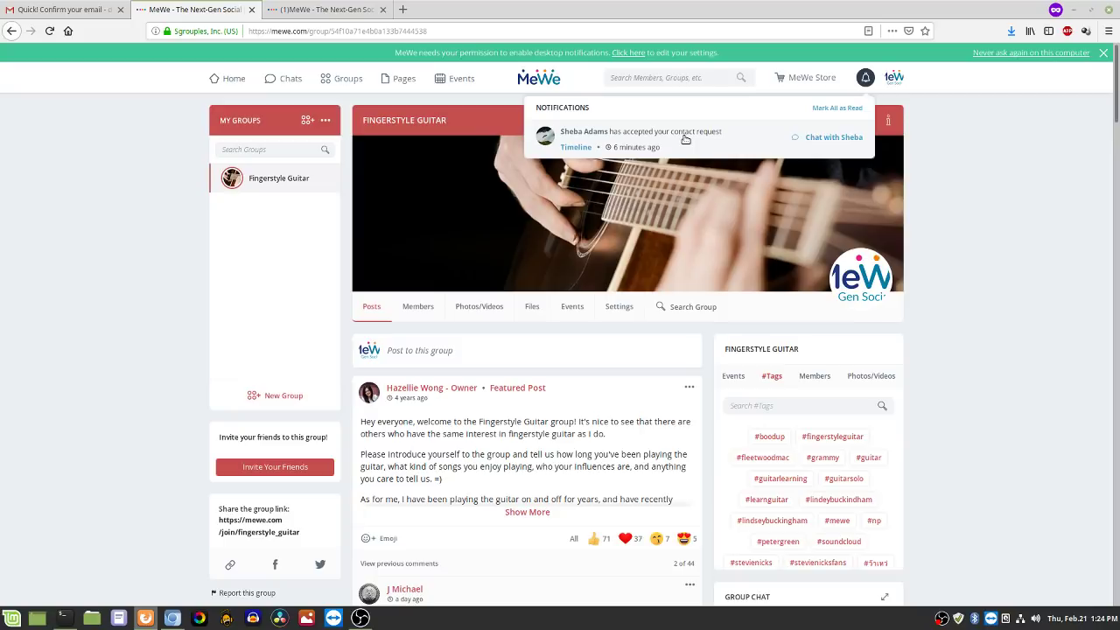
{"action": "left_click", "coordinate": [841, 110]}
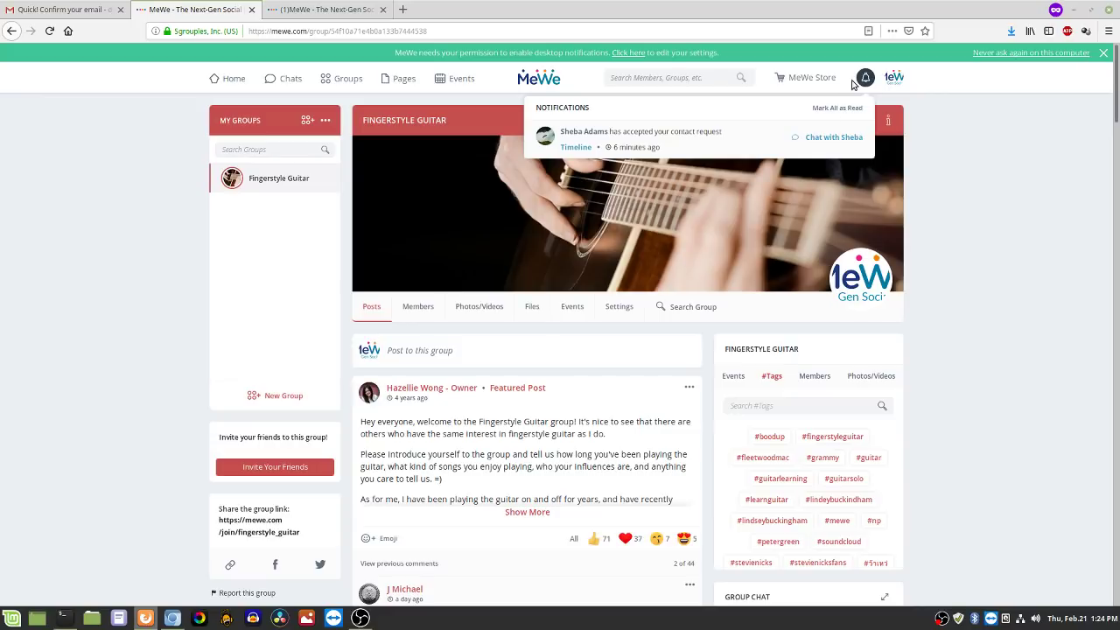
{"action": "left_click", "coordinate": [936, 223]}
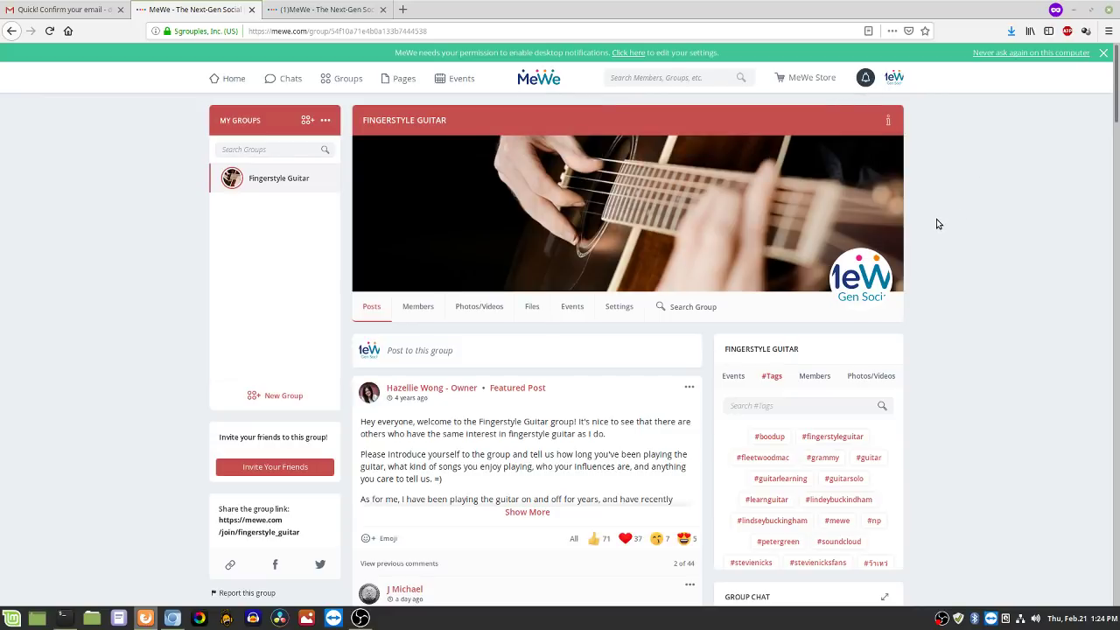
- Browse the MeWe Store's Voice & Video and Dark Theme ($1.99) offers and emoji packs
{"action": "left_click", "coordinate": [803, 80]}
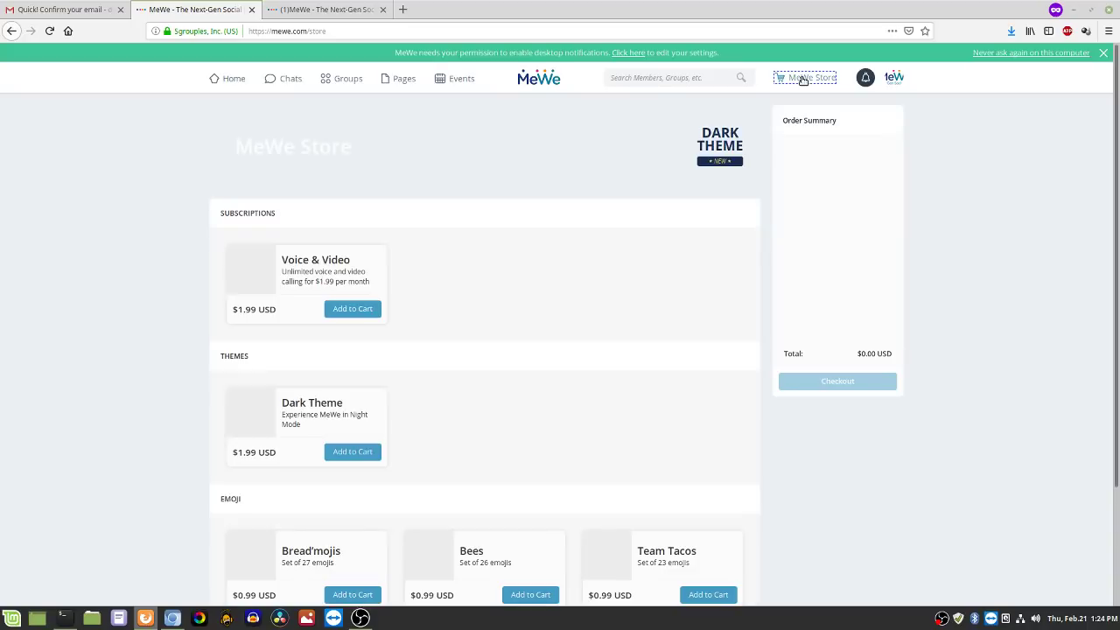
{"action": "scroll", "coordinate": [149, 340], "scroll_direction": "down", "scroll_amount": 2}
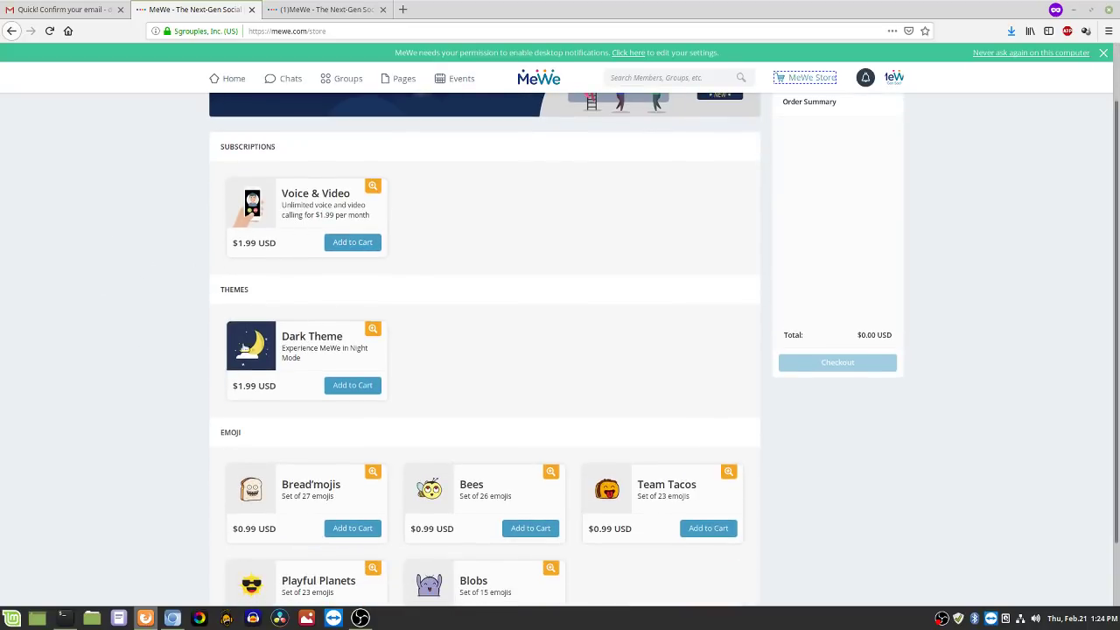
{"action": "scroll", "coordinate": [163, 357], "scroll_direction": "down", "scroll_amount": 1}
{"action": "scroll", "coordinate": [168, 374], "scroll_direction": "up", "scroll_amount": 3}
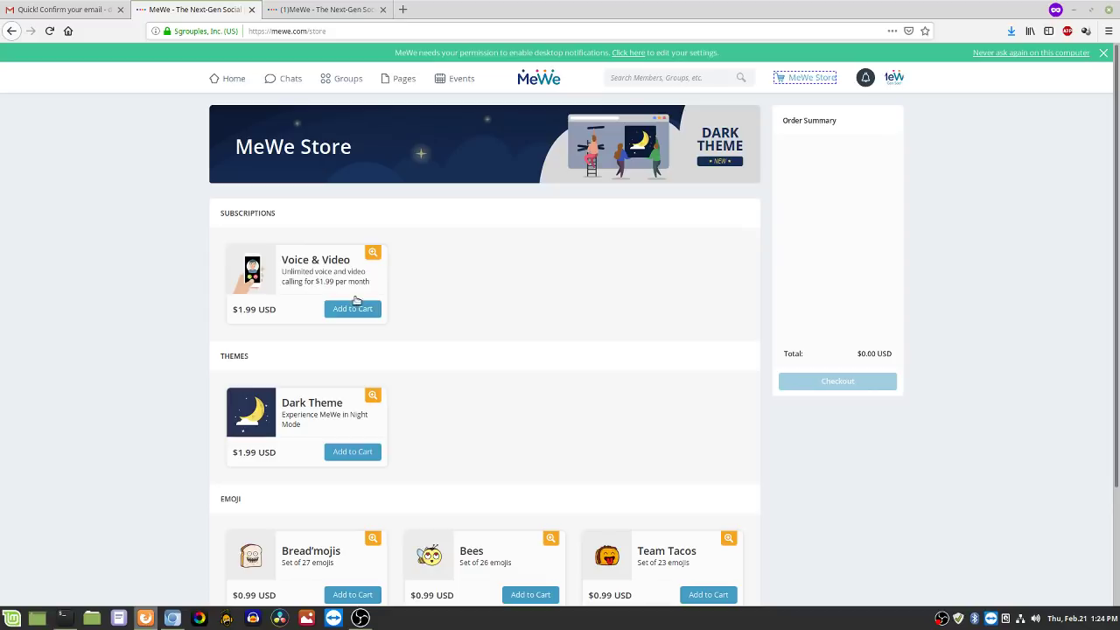
{"action": "scroll", "coordinate": [136, 447], "scroll_direction": "down", "scroll_amount": 1}
{"action": "scroll", "coordinate": [140, 447], "scroll_direction": "down", "scroll_amount": 3}
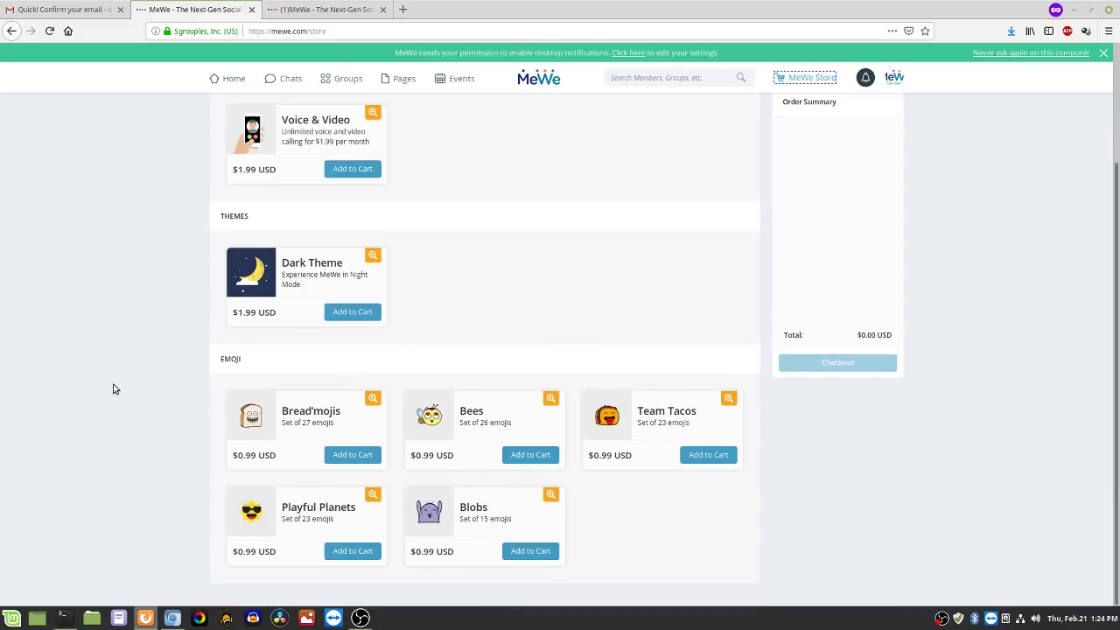
{"action": "scroll", "coordinate": [808, 481], "scroll_direction": "up", "scroll_amount": 4}
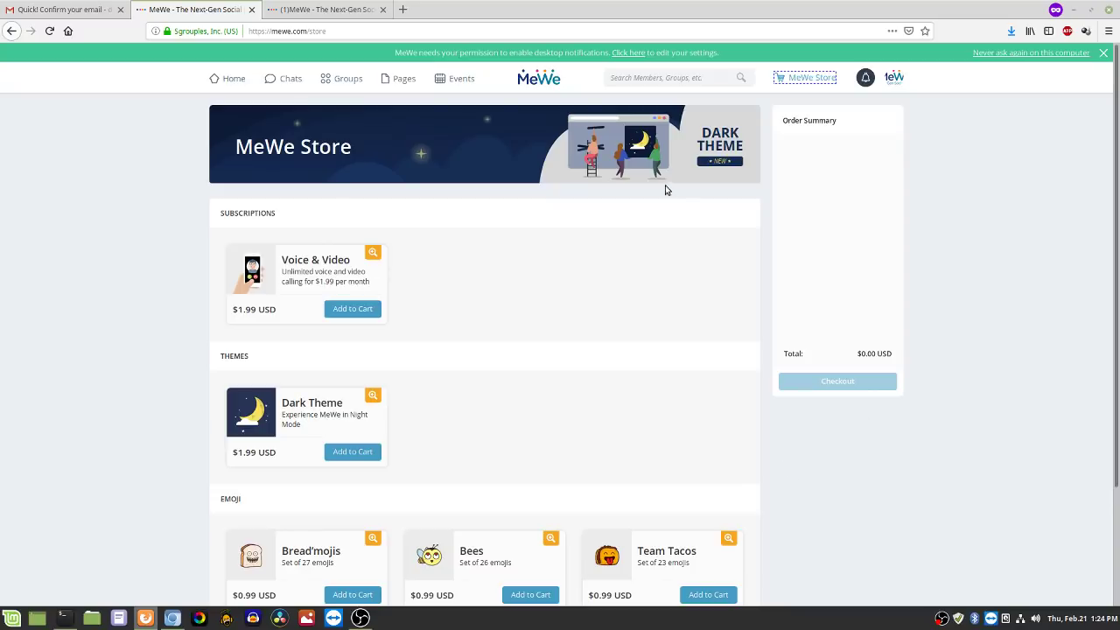
{"action": "mouse_move", "coordinate": [330, 89]}
{"action": "scroll", "coordinate": [467, 343], "scroll_direction": "down", "scroll_amount": 3}
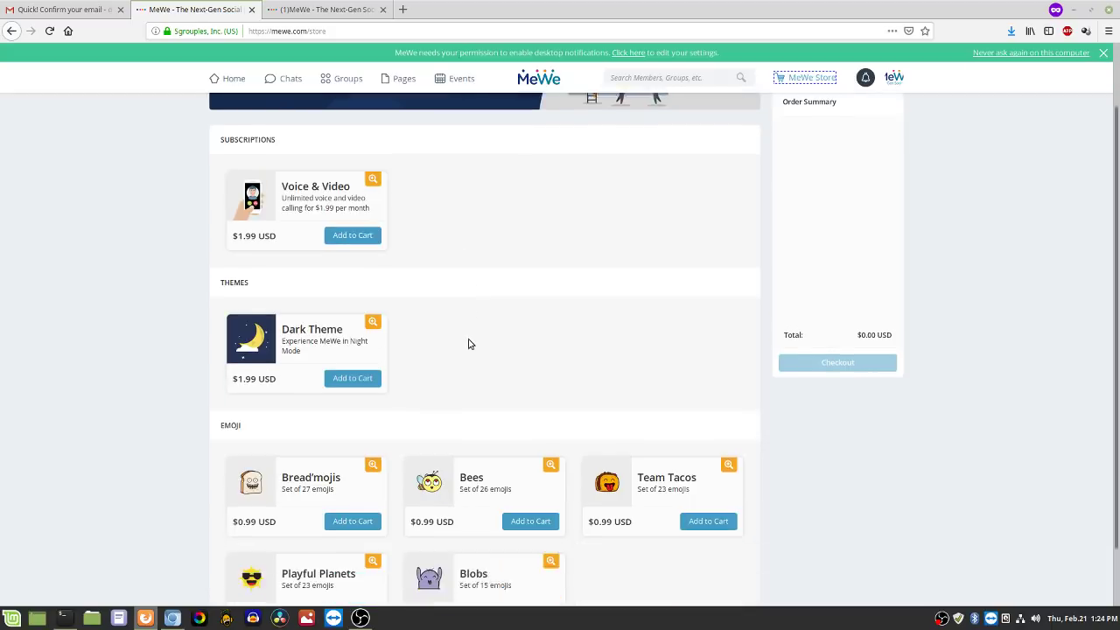
{"action": "scroll", "coordinate": [468, 342], "scroll_direction": "up", "scroll_amount": 3}
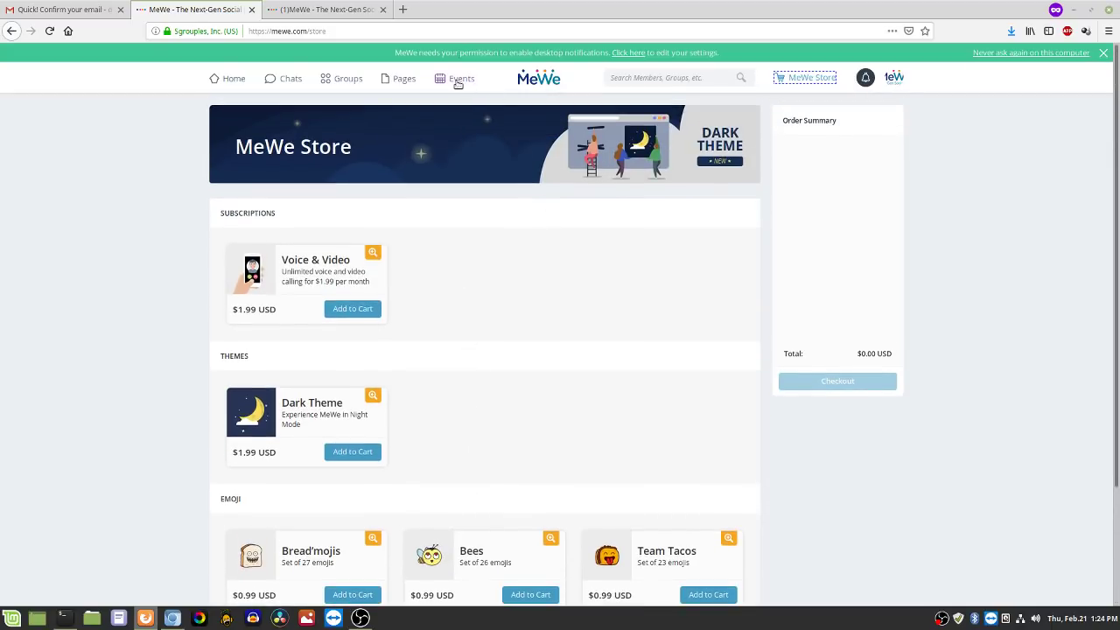
{"action": "mouse_move", "coordinate": [456, 83]}
{"action": "mouse_move", "coordinate": [279, 85]}
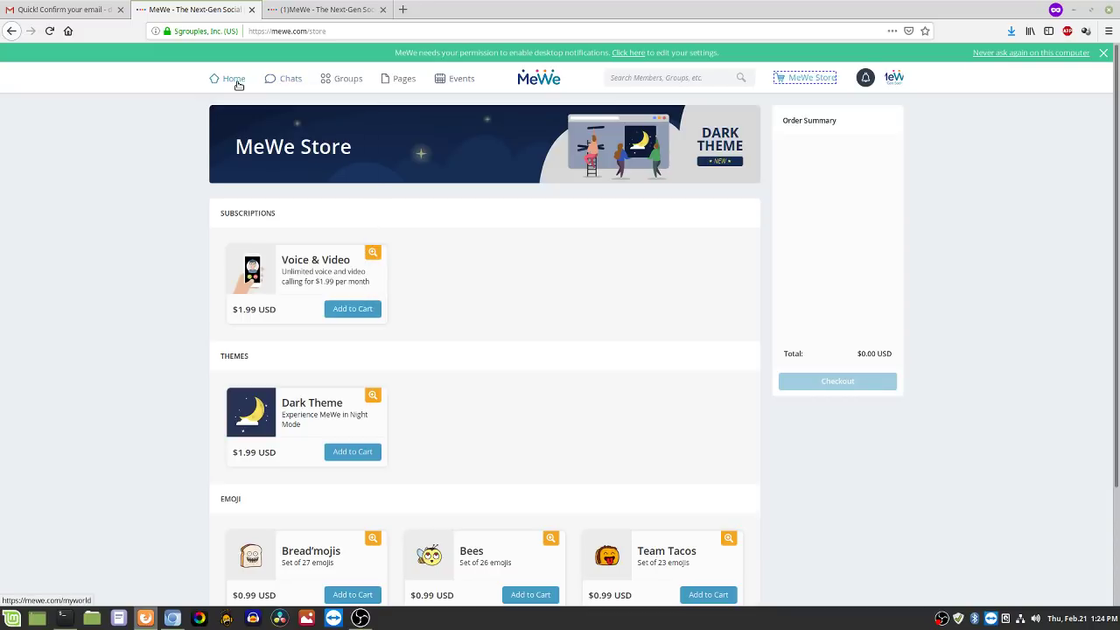
{"action": "left_click", "coordinate": [650, 79]}
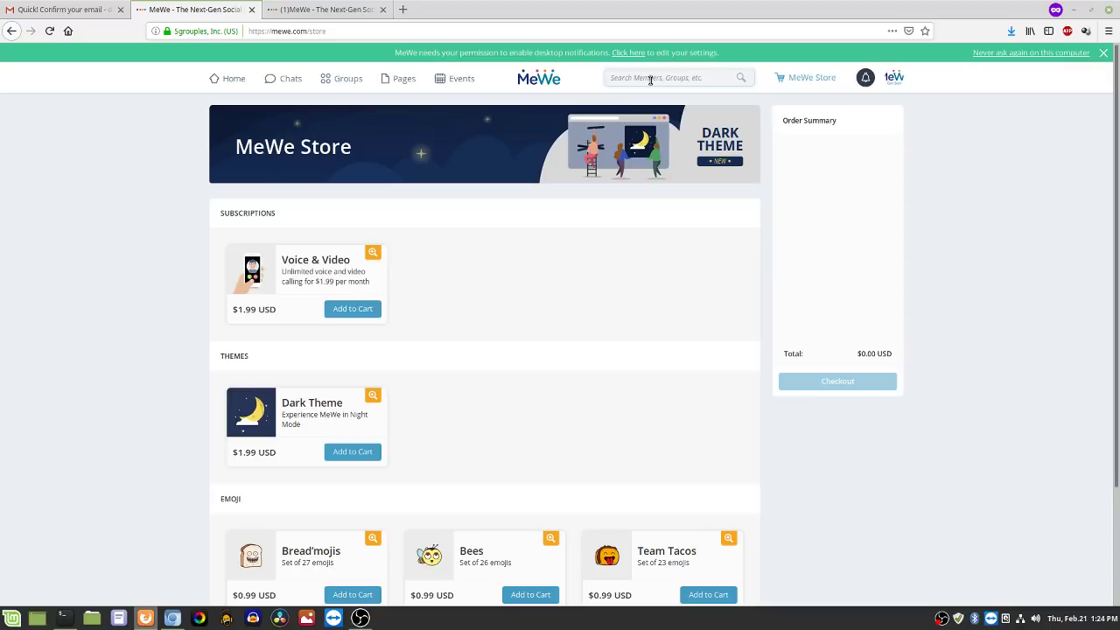
{"action": "type", "text": "wild goos"}
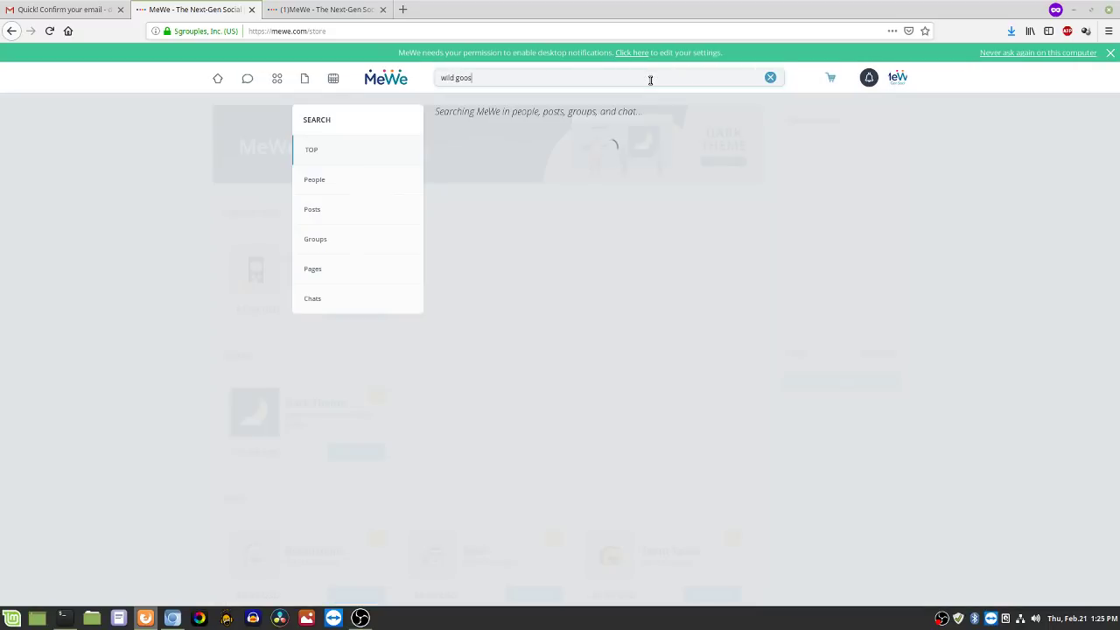
{"action": "key", "text": "BackSpace"}
{"action": "key", "text": "BackSpace"}
{"action": "key", "text": "BackSpace"}
{"action": "key", "text": "BackSpace"}
{"action": "key", "text": "BackSpace"}
{"action": "key", "text": "BackSpace"}
{"action": "key", "text": "BackSpace"}
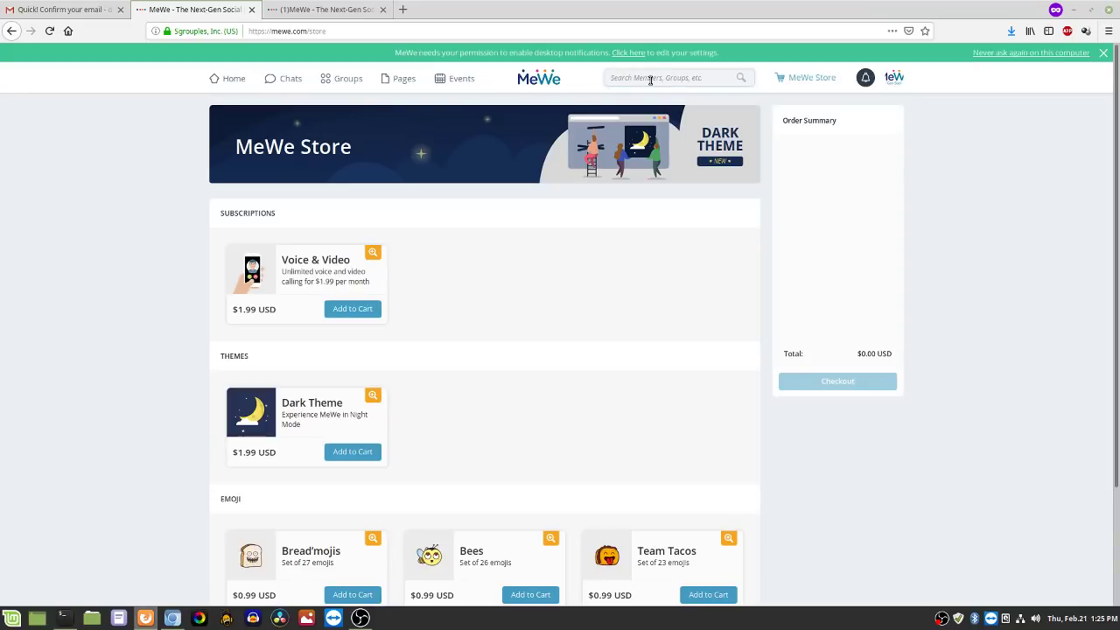
- Start a private event 'My Event' on February 26 at 3:00 pm
{"action": "left_click", "coordinate": [468, 80]}
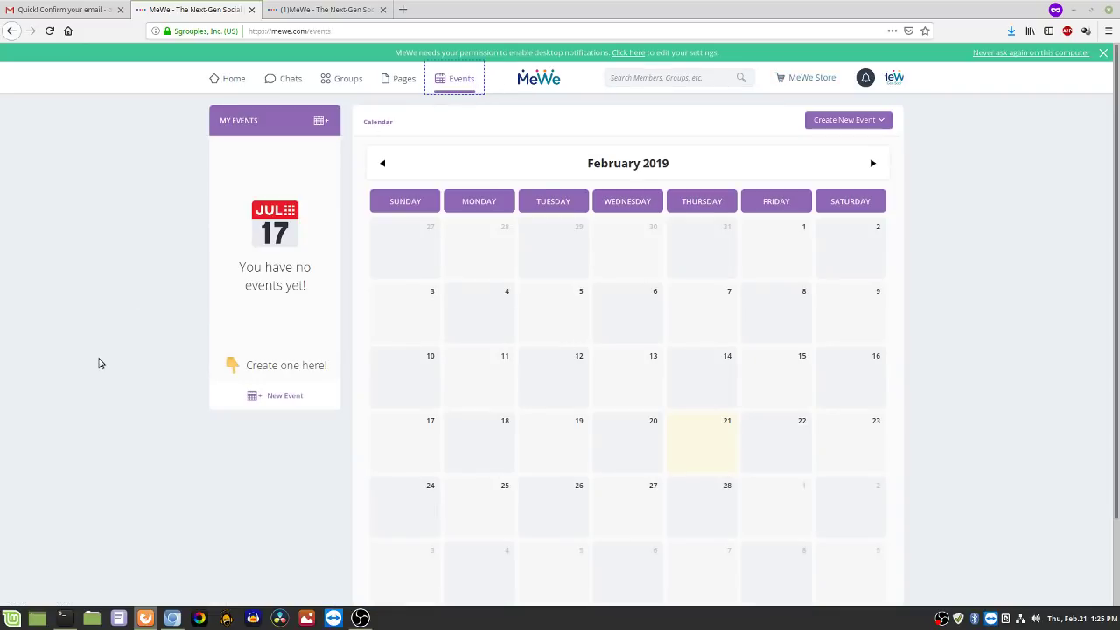
{"action": "left_click", "coordinate": [288, 396]}
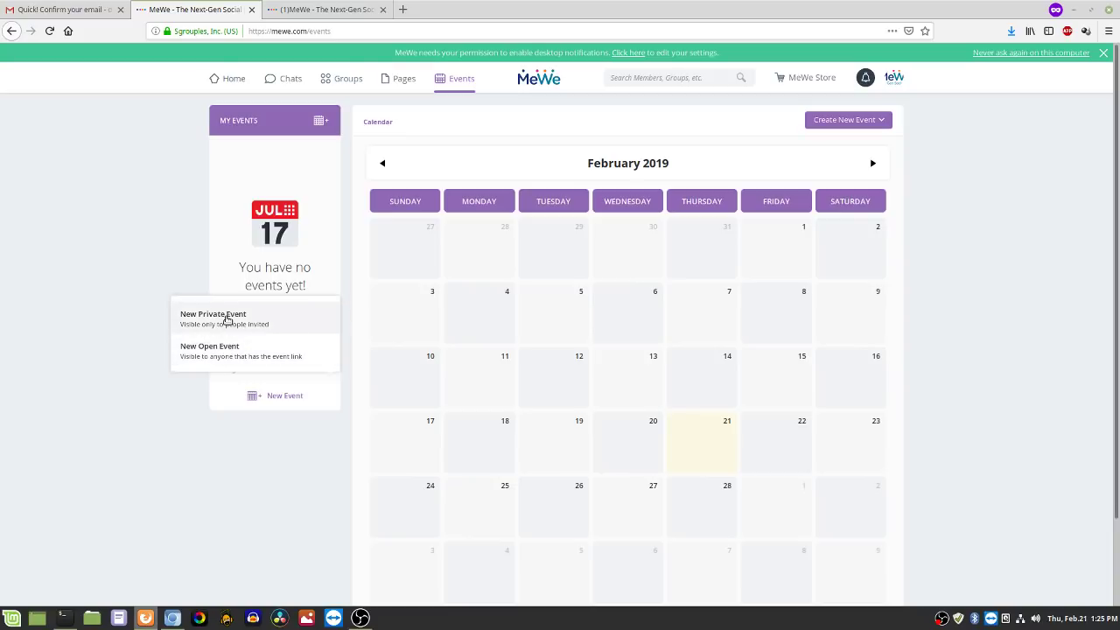
{"action": "left_click", "coordinate": [227, 319]}
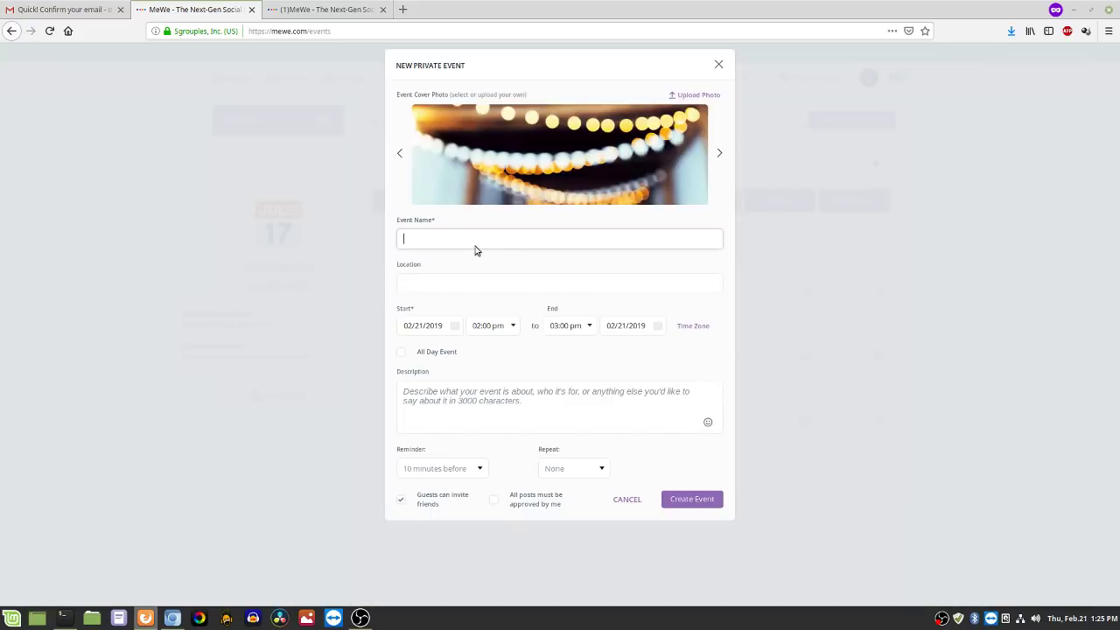
{"action": "type", "text": "My Event"}
{"action": "key", "text": "Tab"}
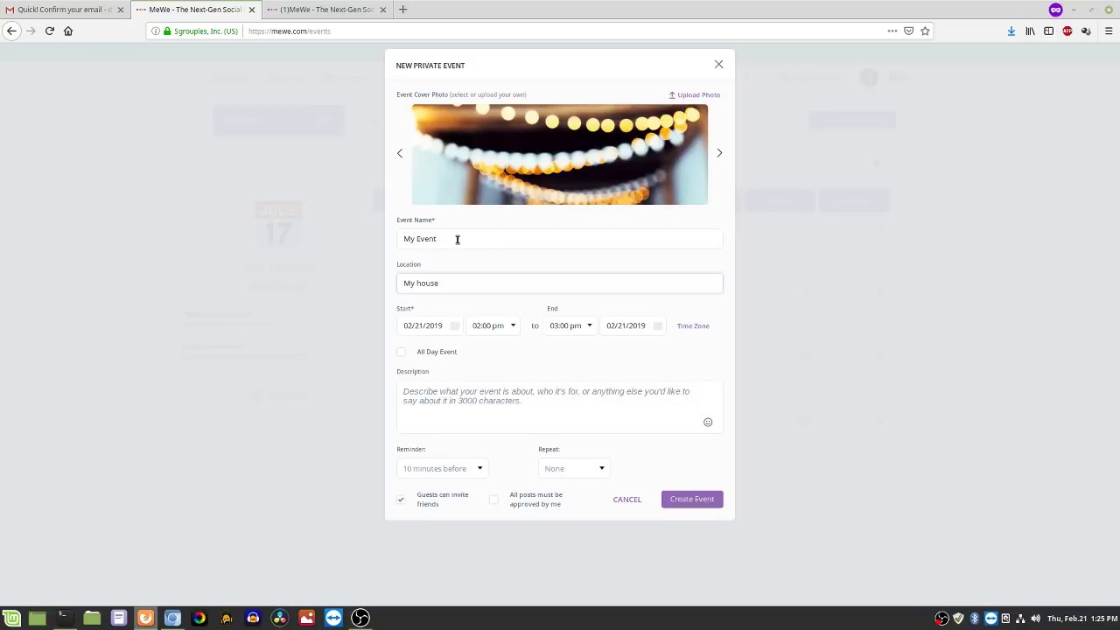
{"action": "left_click", "coordinate": [415, 325]}
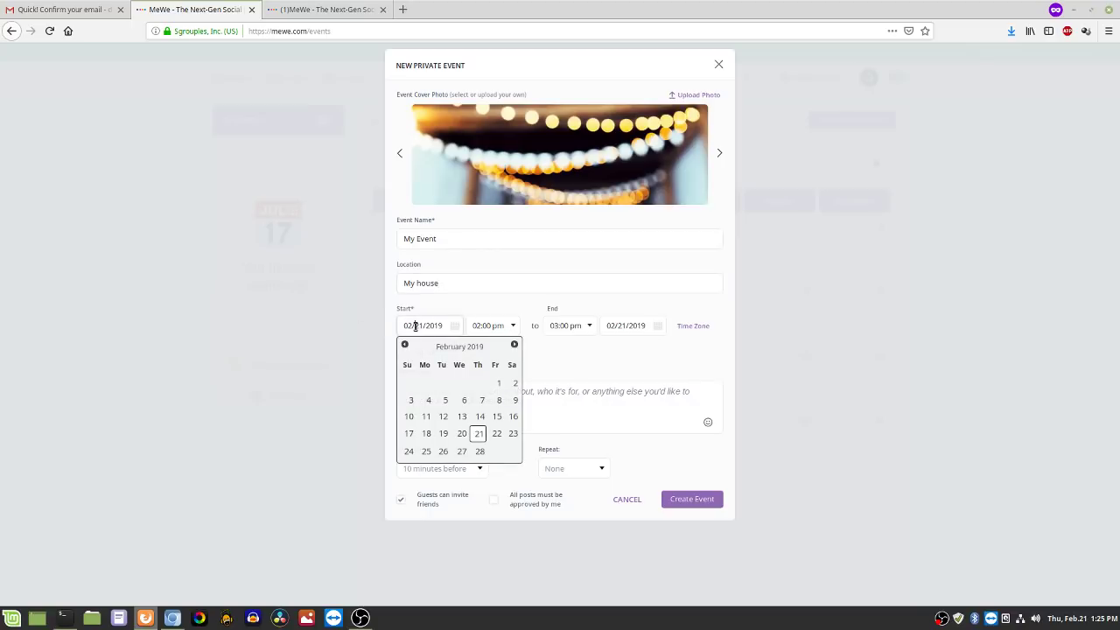
{"action": "left_click", "coordinate": [443, 451]}
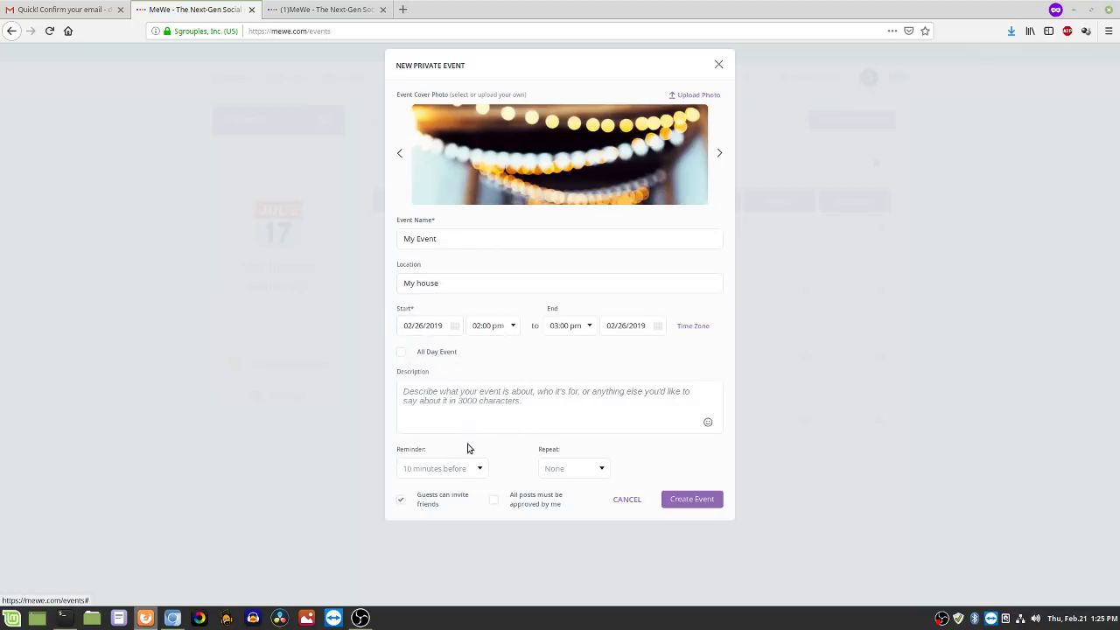
{"action": "left_click", "coordinate": [514, 329]}
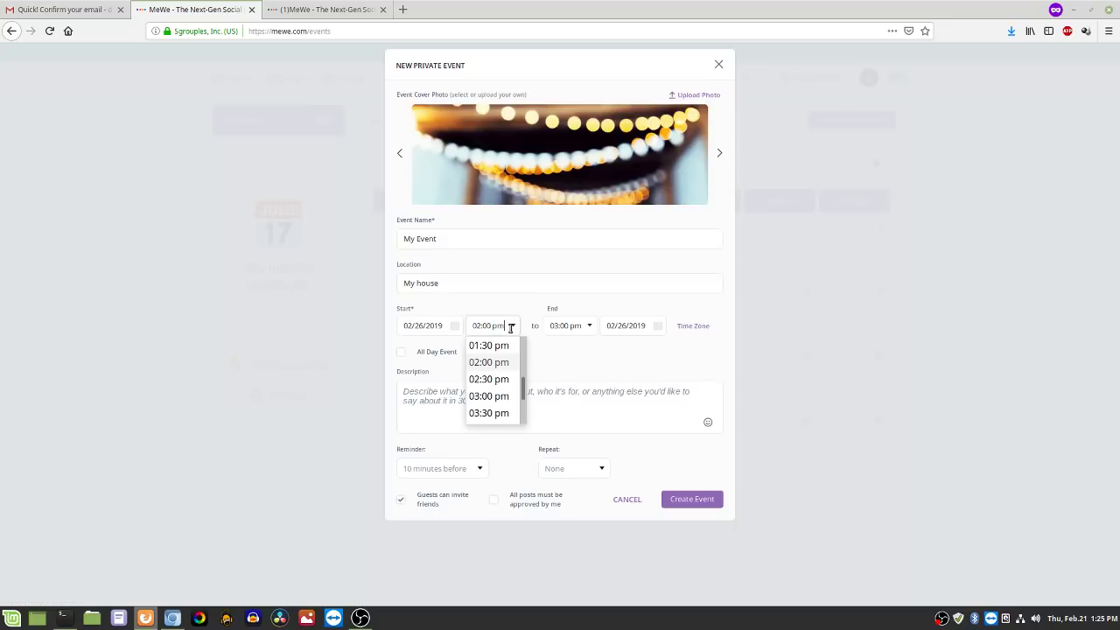
{"action": "left_click", "coordinate": [500, 396]}
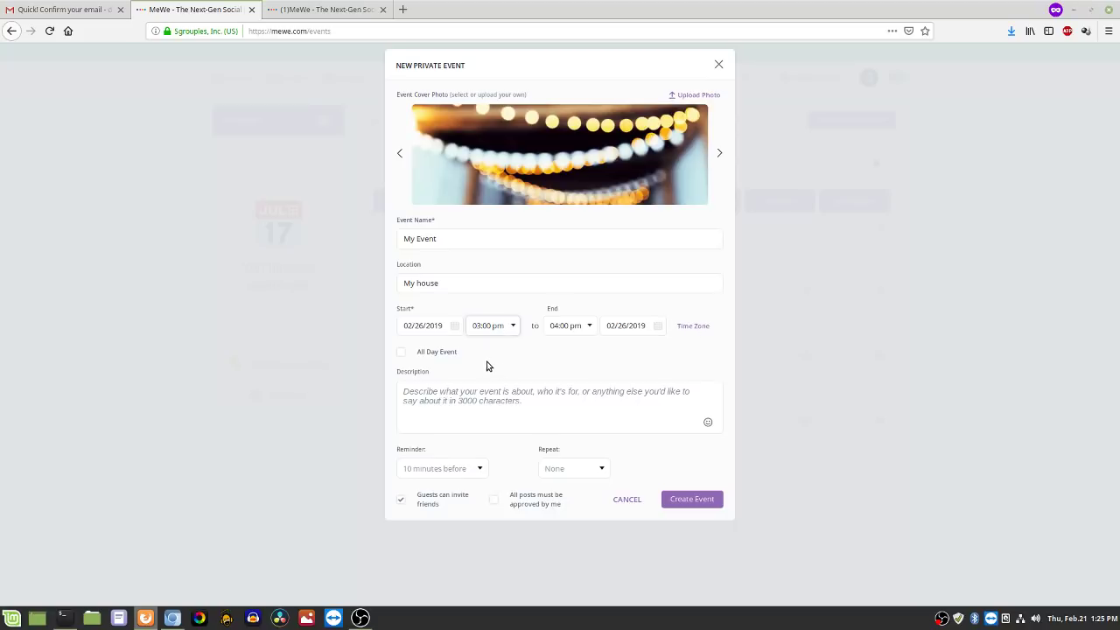
- Add the description 'My cool event', keep Reminder and Repeat at None, and create the event
{"action": "left_click", "coordinate": [517, 402]}
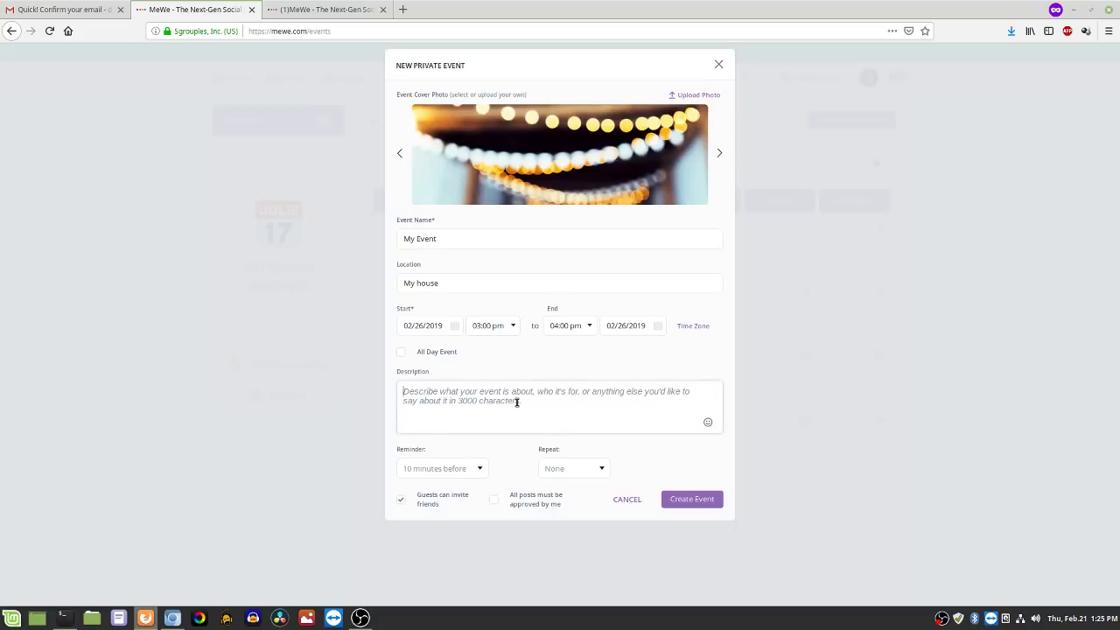
{"action": "type", "text": "My cool event"}
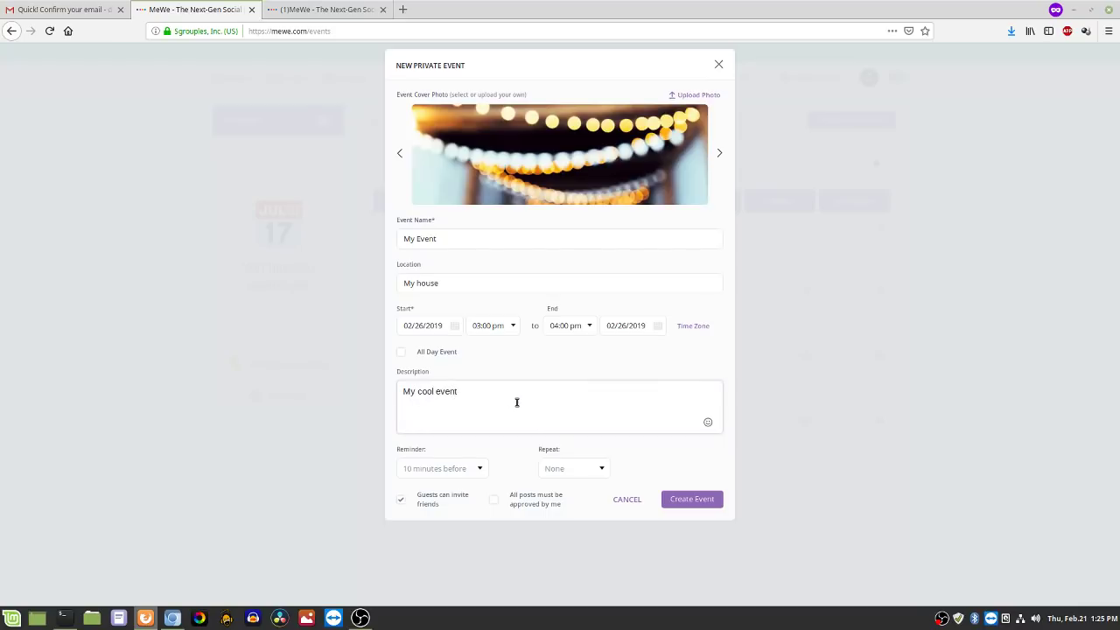
{"action": "left_click", "coordinate": [479, 470]}
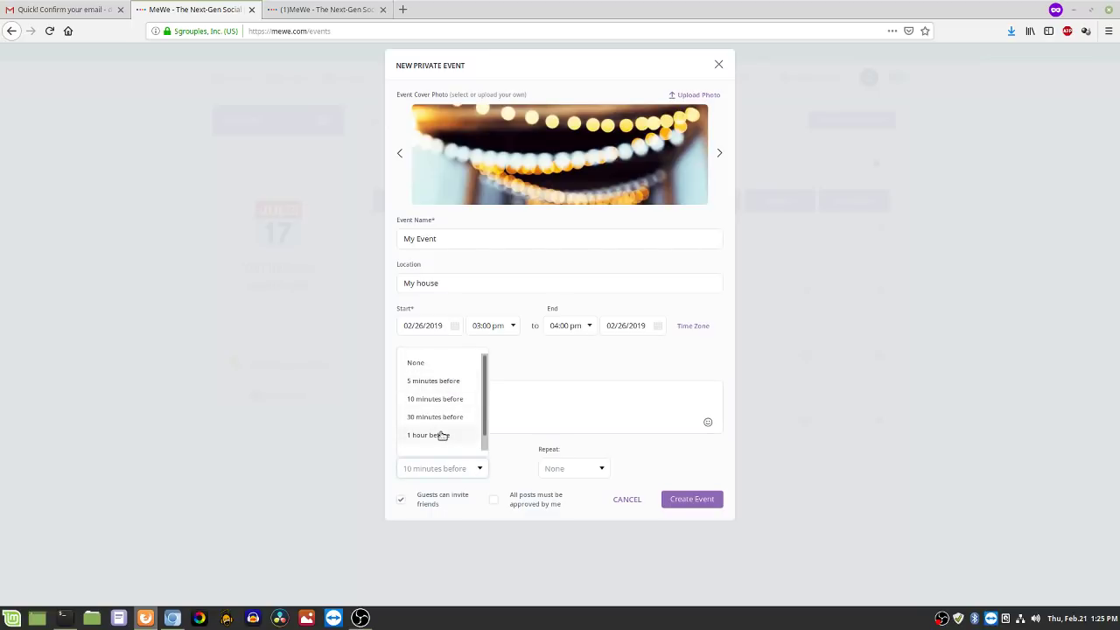
{"action": "scroll", "coordinate": [442, 436], "scroll_direction": "down", "scroll_amount": 1}
{"action": "scroll", "coordinate": [442, 436], "scroll_direction": "up", "scroll_amount": 1}
{"action": "left_click", "coordinate": [507, 456]}
{"action": "left_click", "coordinate": [597, 470]}
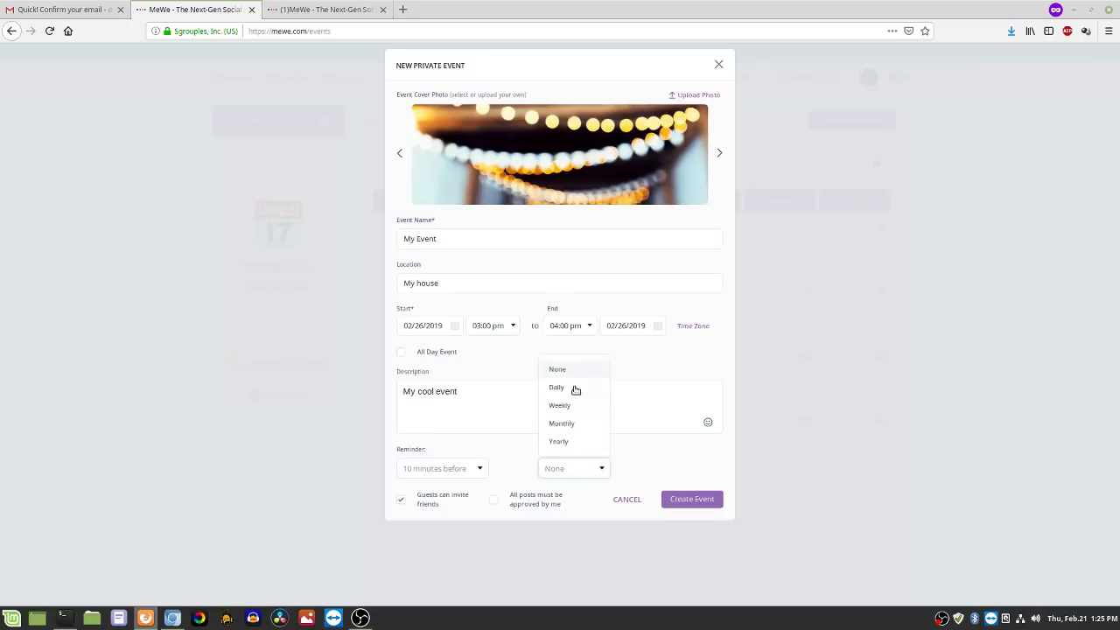
{"action": "left_click", "coordinate": [527, 457]}
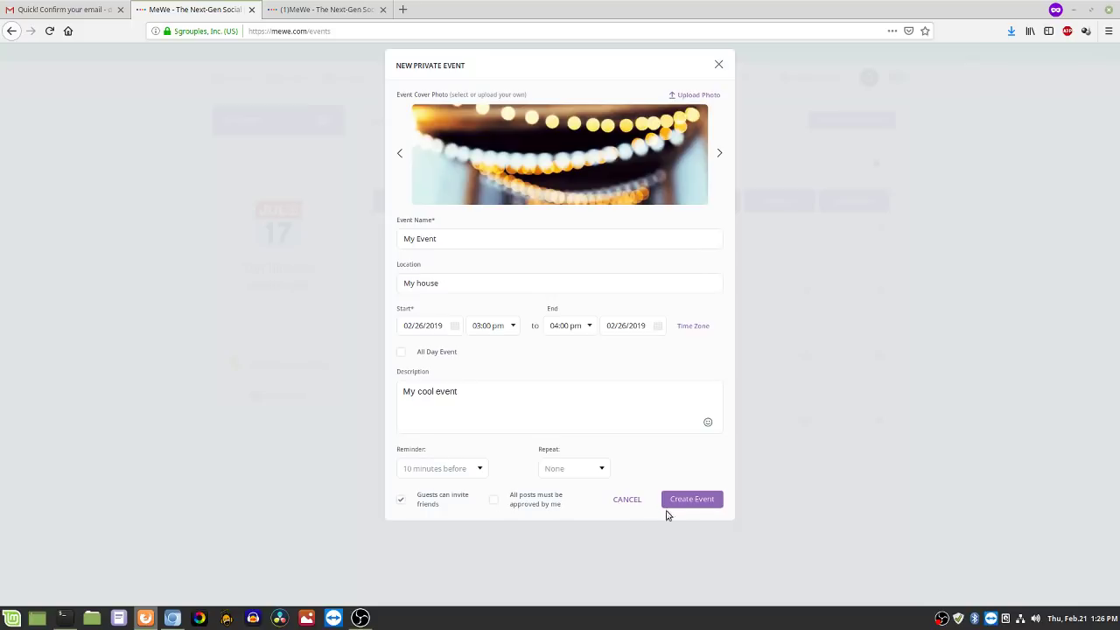
{"action": "left_click", "coordinate": [700, 500]}
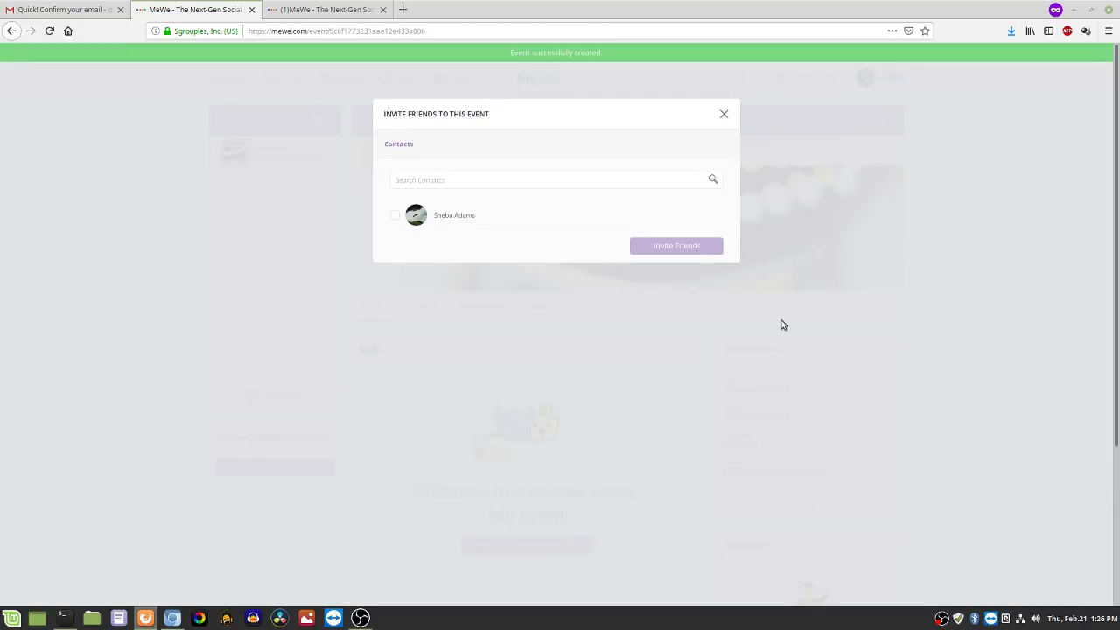
- Invite the sole contact to My Event, then bring up the friend's account in the other browser
{"action": "left_click", "coordinate": [394, 220]}
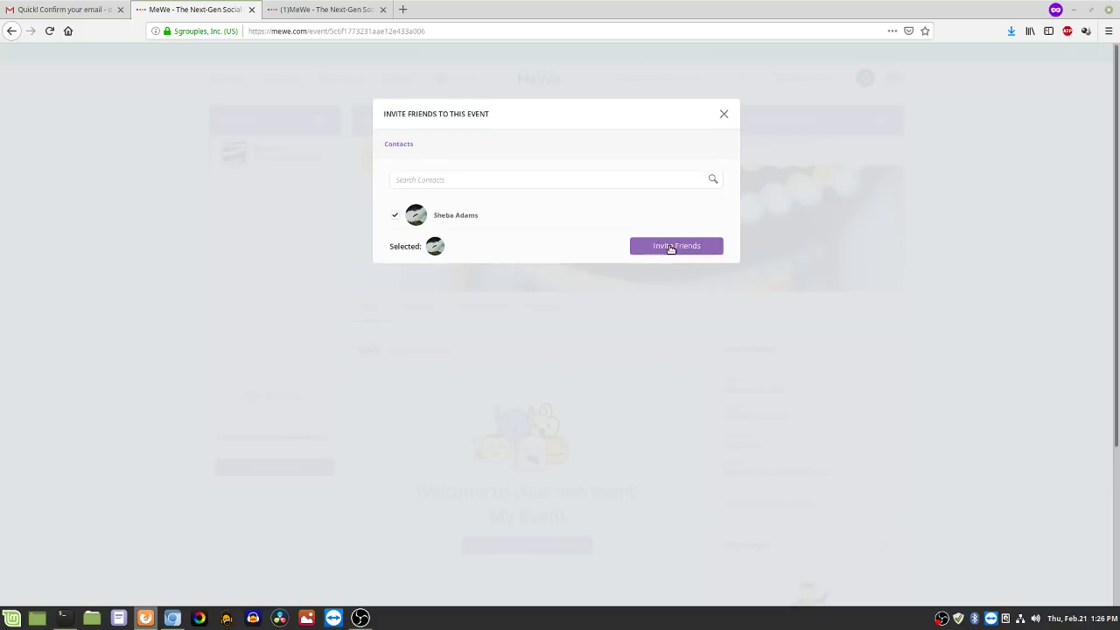
{"action": "left_click", "coordinate": [671, 248]}
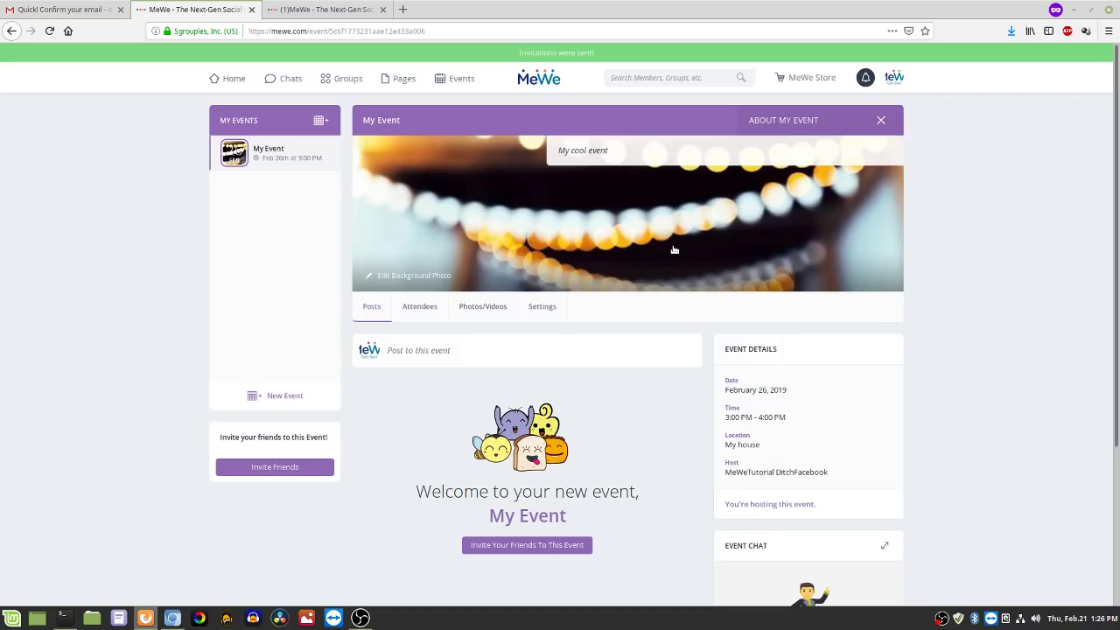
{"action": "left_click", "coordinate": [172, 620]}
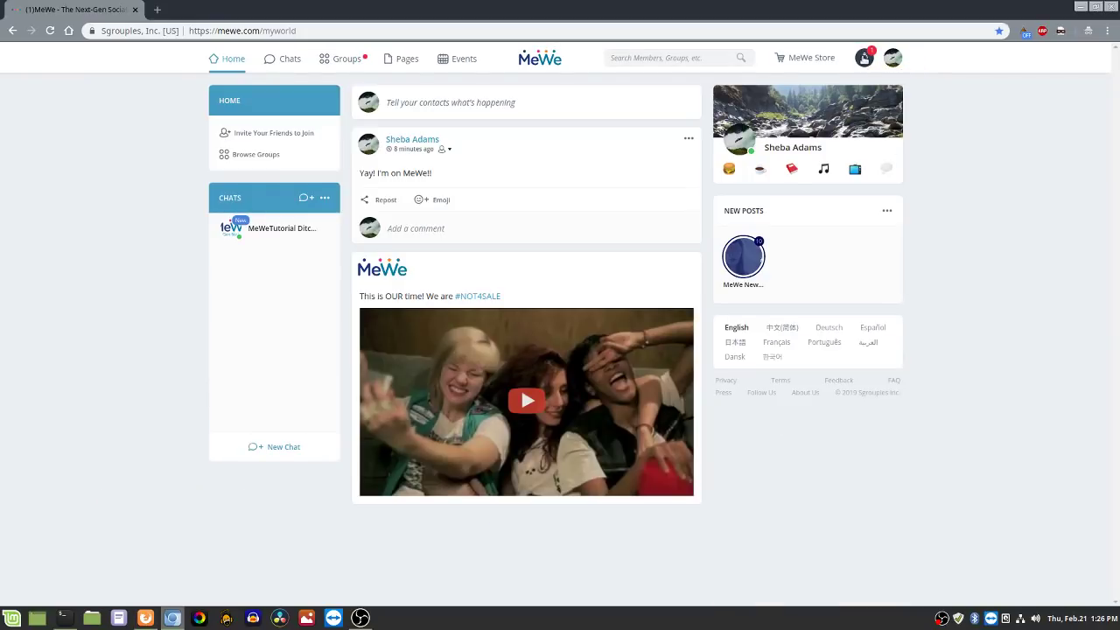
- As the friend, open the My Event invitation from notifications and change the RSVP from Not going to Going
{"action": "left_click", "coordinate": [864, 58]}
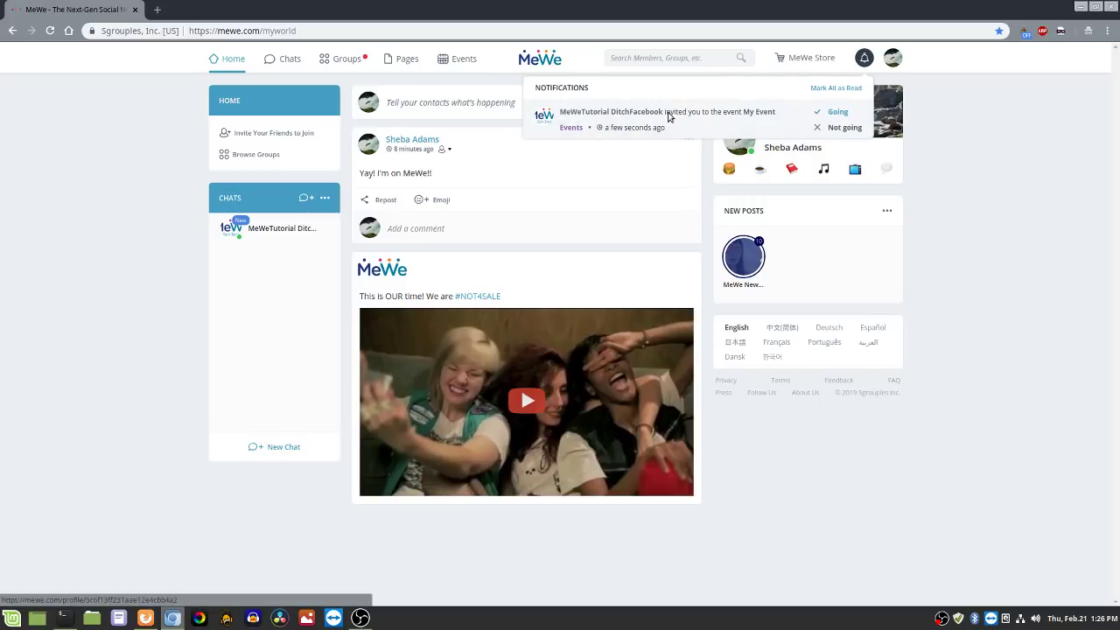
{"action": "left_click", "coordinate": [751, 116]}
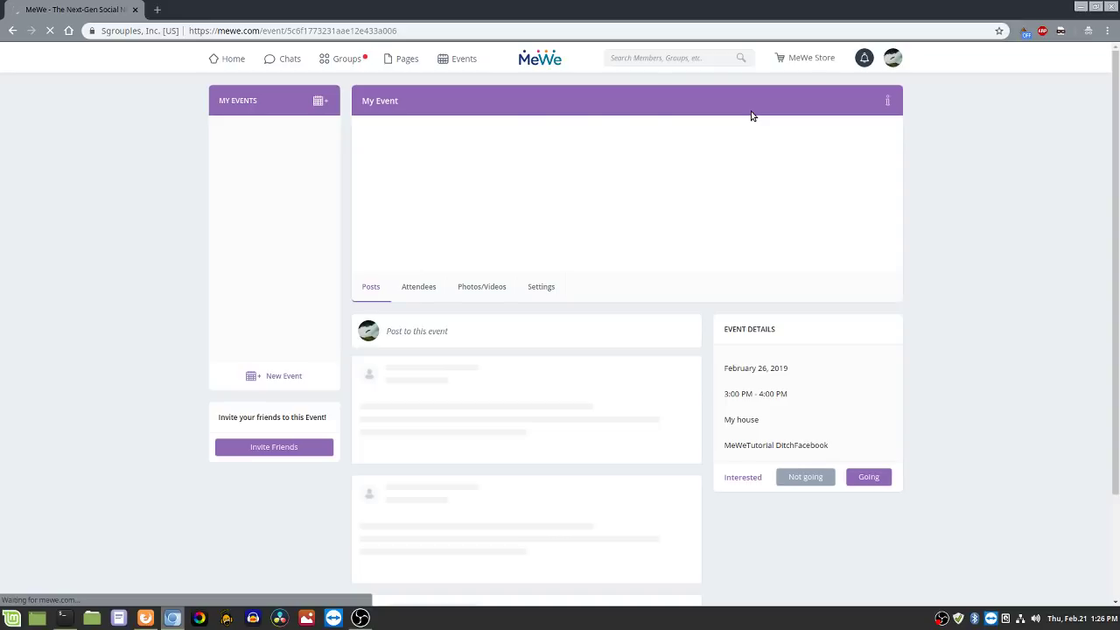
{"action": "scroll", "coordinate": [691, 442], "scroll_direction": "down", "scroll_amount": 3}
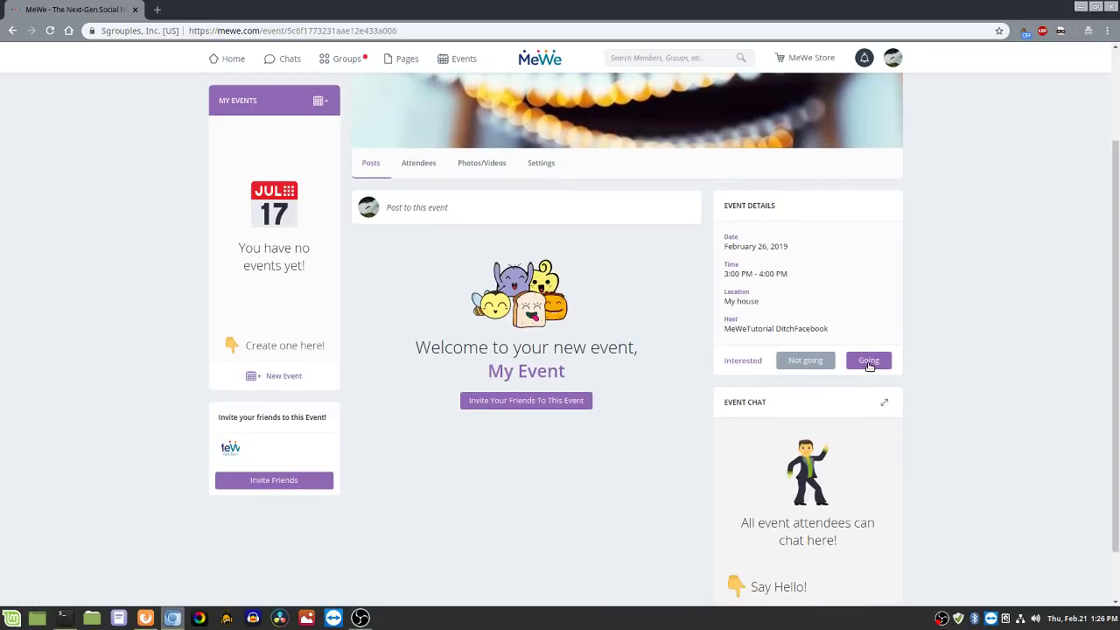
{"action": "left_click", "coordinate": [805, 366]}
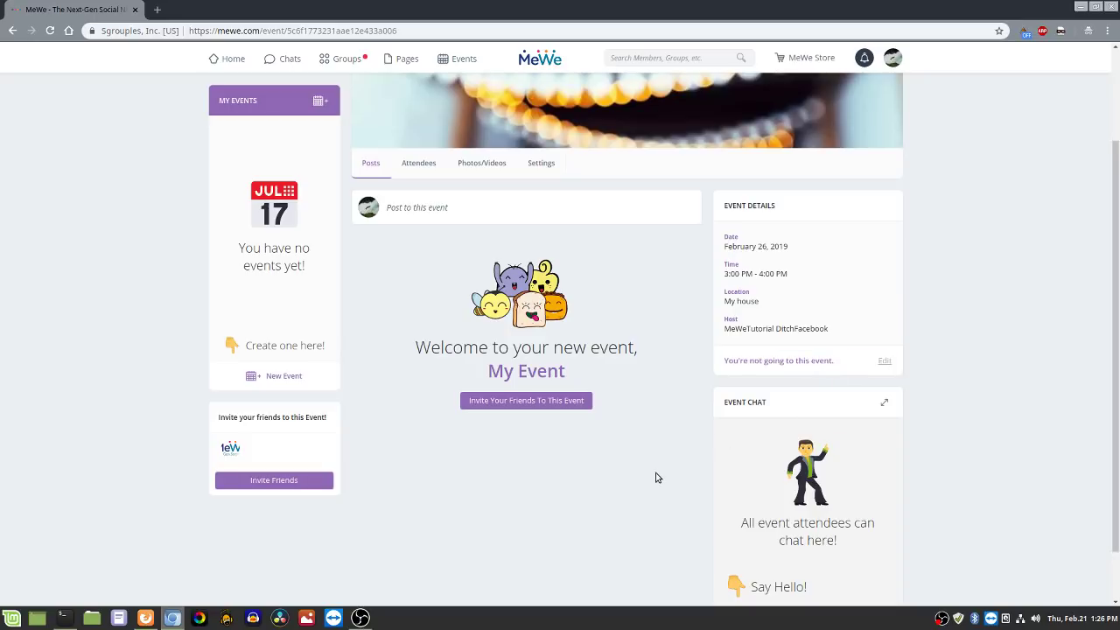
{"action": "left_click", "coordinate": [885, 362]}
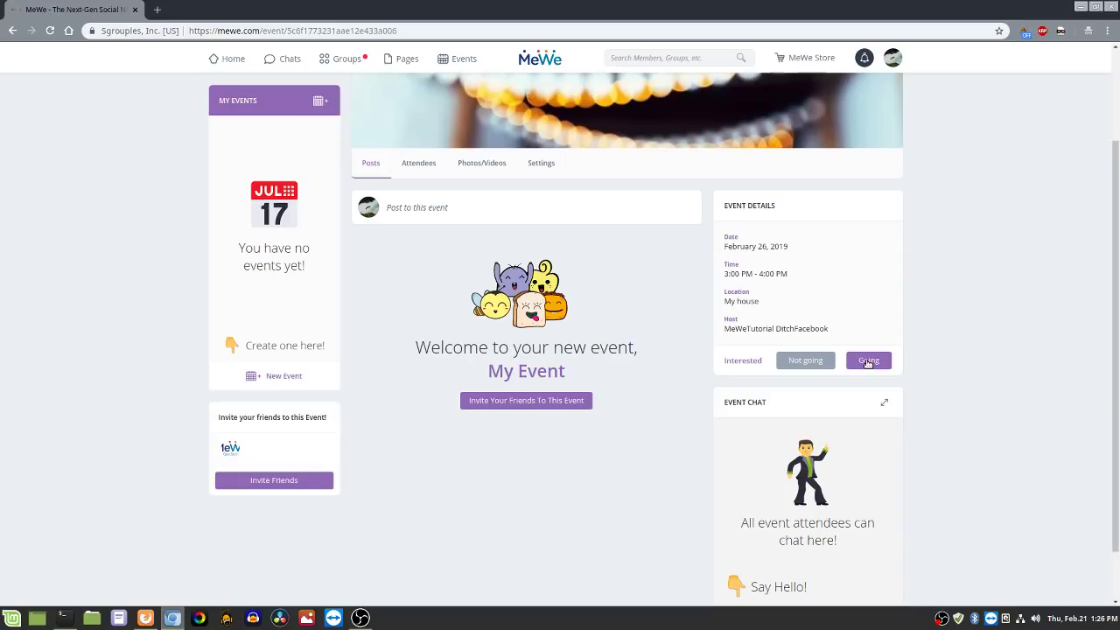
{"action": "left_click", "coordinate": [869, 362]}
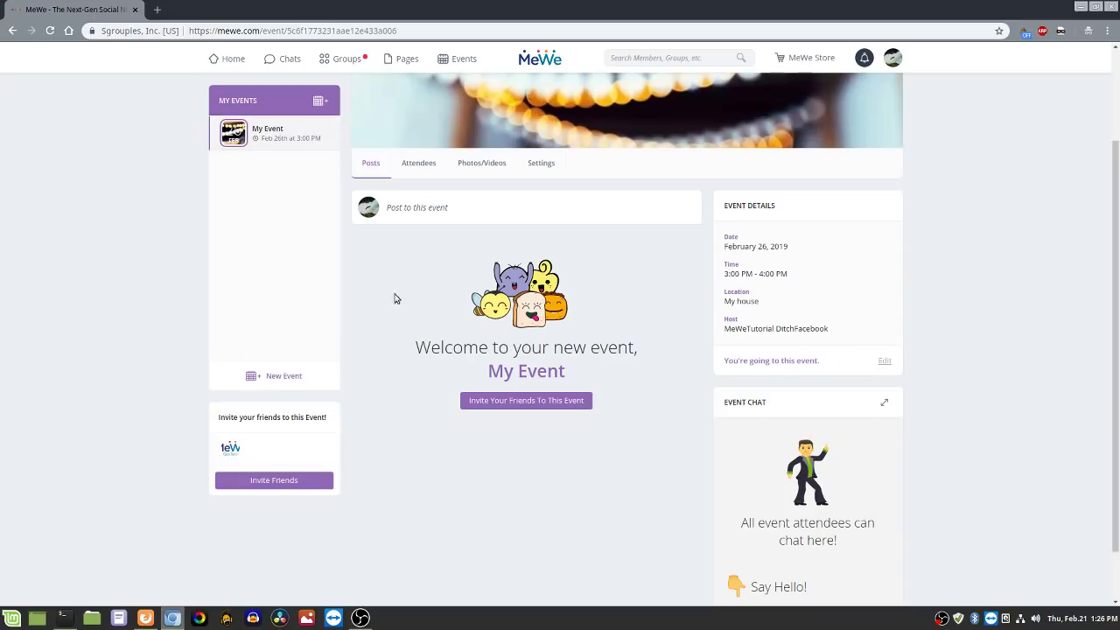
- Check My Event on February 26 in the February 2019 Events calendar, then return Home
{"action": "left_click", "coordinate": [466, 60]}
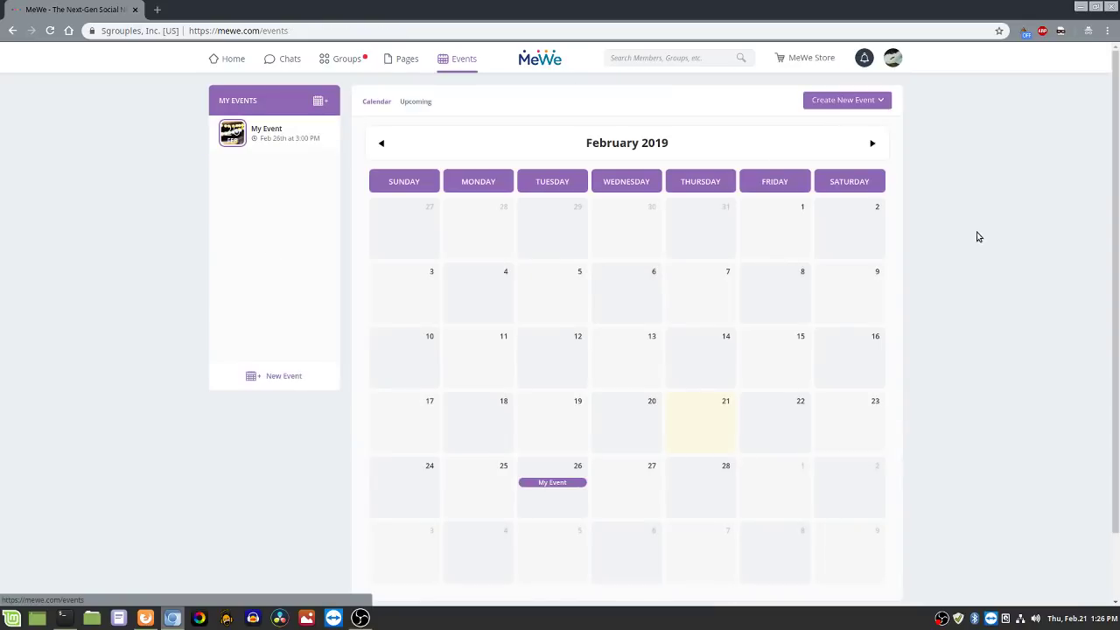
{"action": "scroll", "coordinate": [931, 239], "scroll_direction": "down", "scroll_amount": 1}
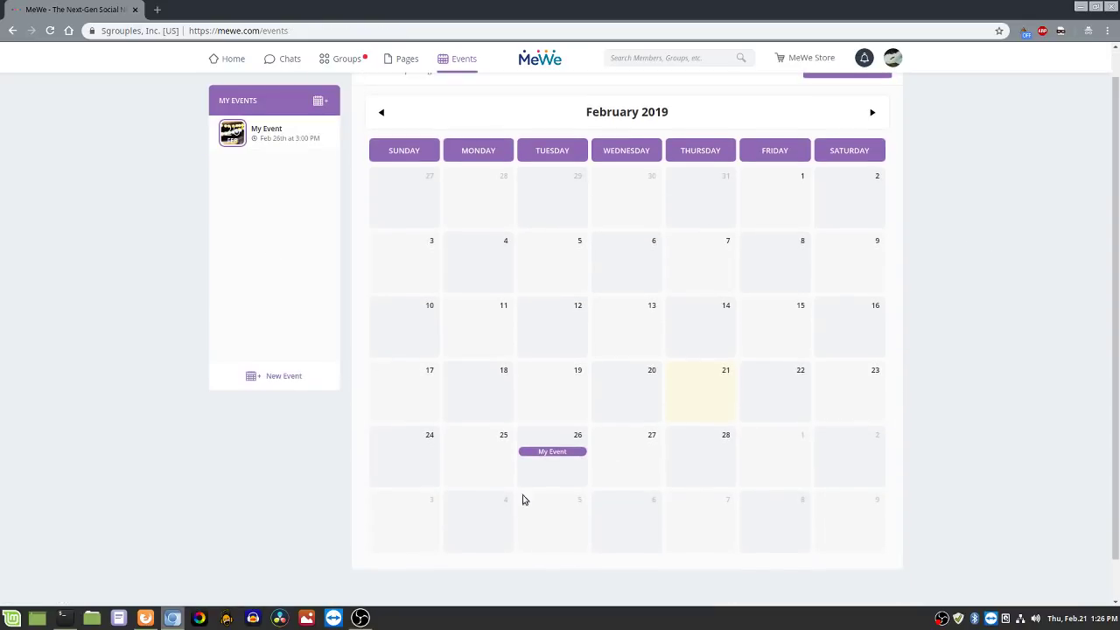
{"action": "mouse_move", "coordinate": [551, 453]}
{"action": "scroll", "coordinate": [229, 518], "scroll_direction": "up", "scroll_amount": 1}
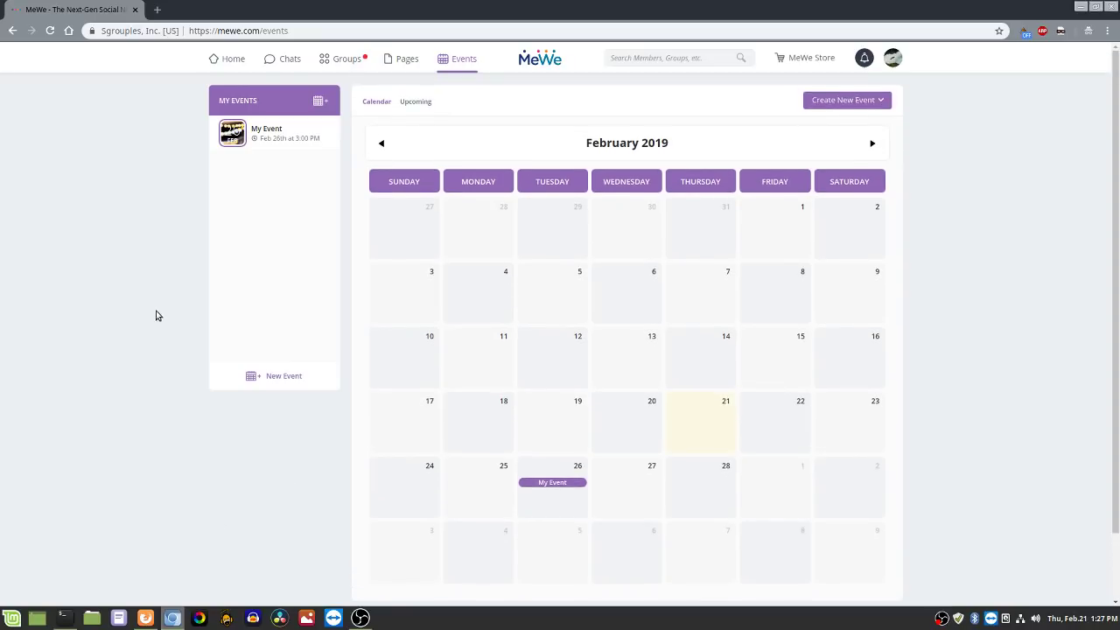
{"action": "left_click", "coordinate": [231, 59]}
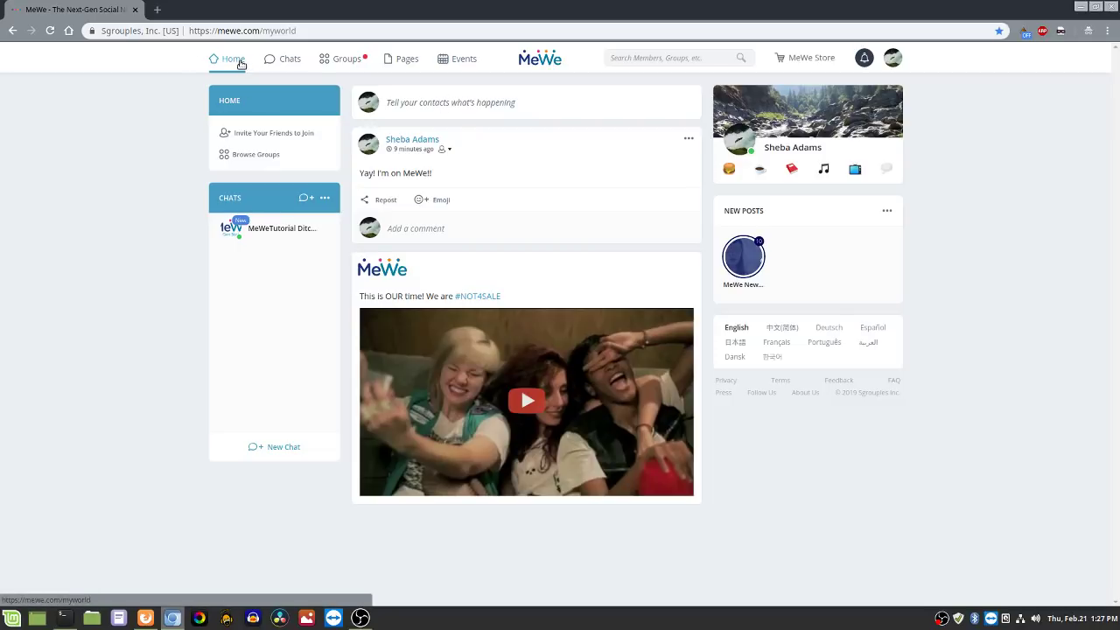
- Draft a post reading 'Write a post.' and set its audience back from Public to My Contacts
{"action": "left_click", "coordinate": [441, 102]}
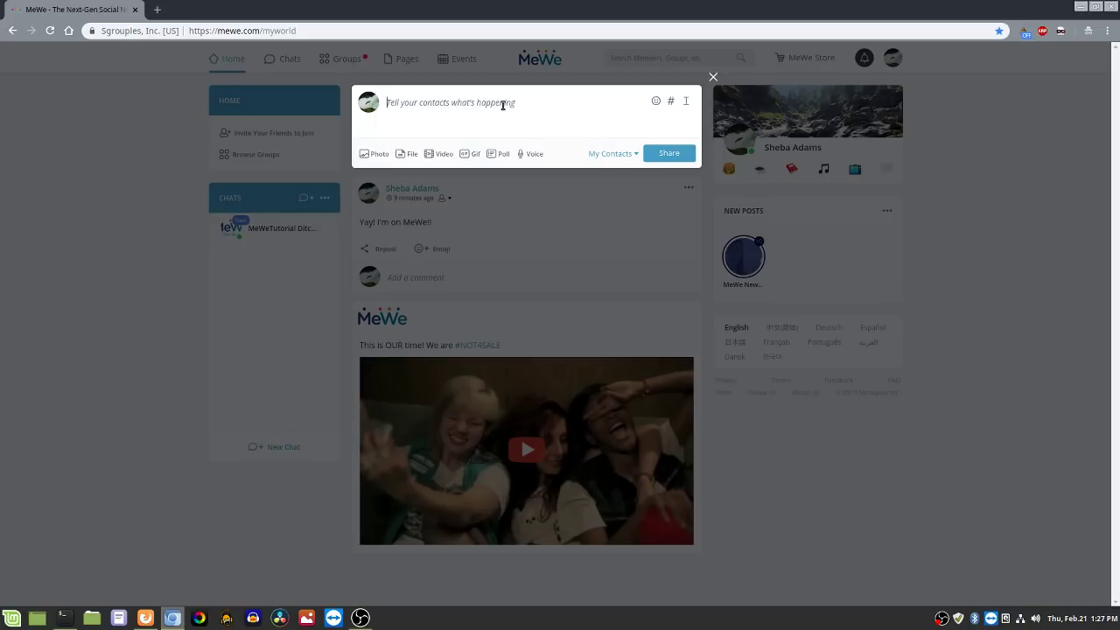
{"action": "type", "text": "Write a post."}
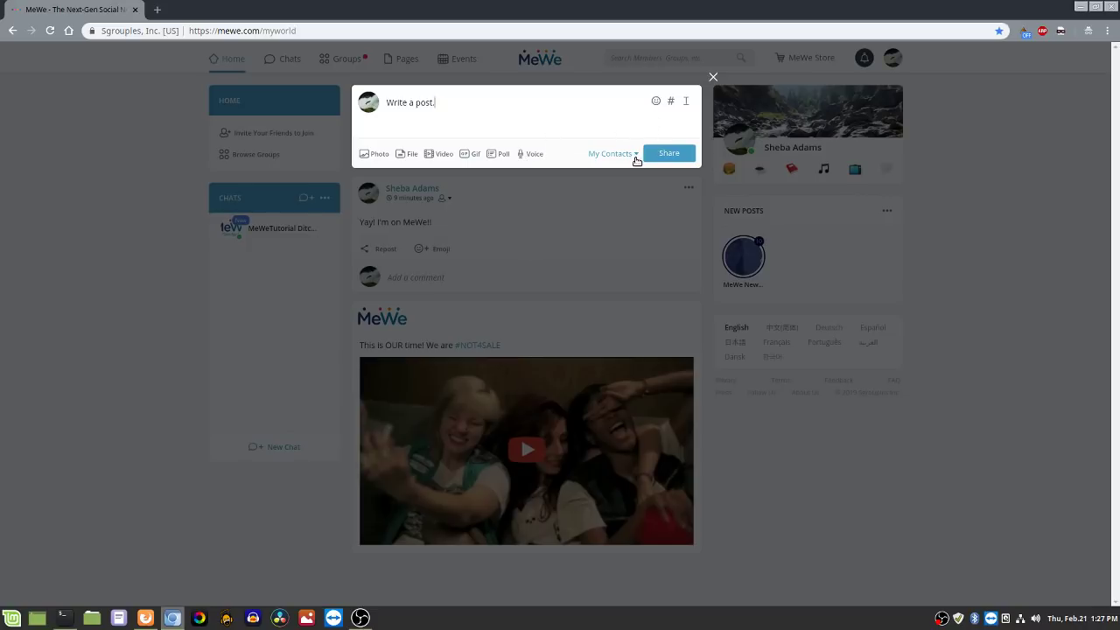
{"action": "left_click", "coordinate": [638, 155]}
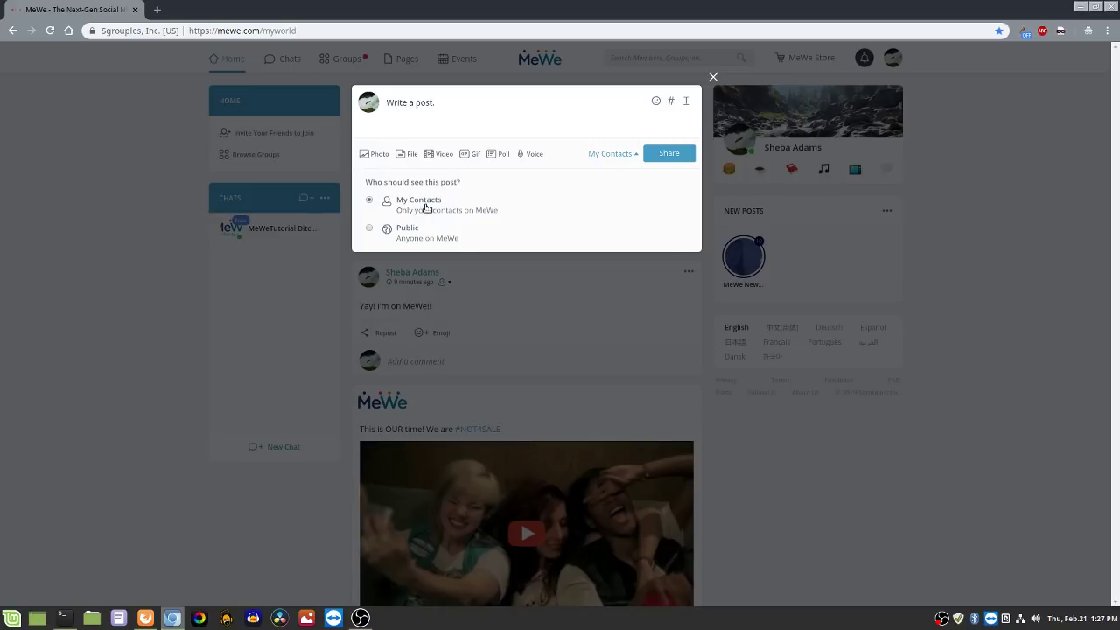
{"action": "left_click", "coordinate": [368, 229]}
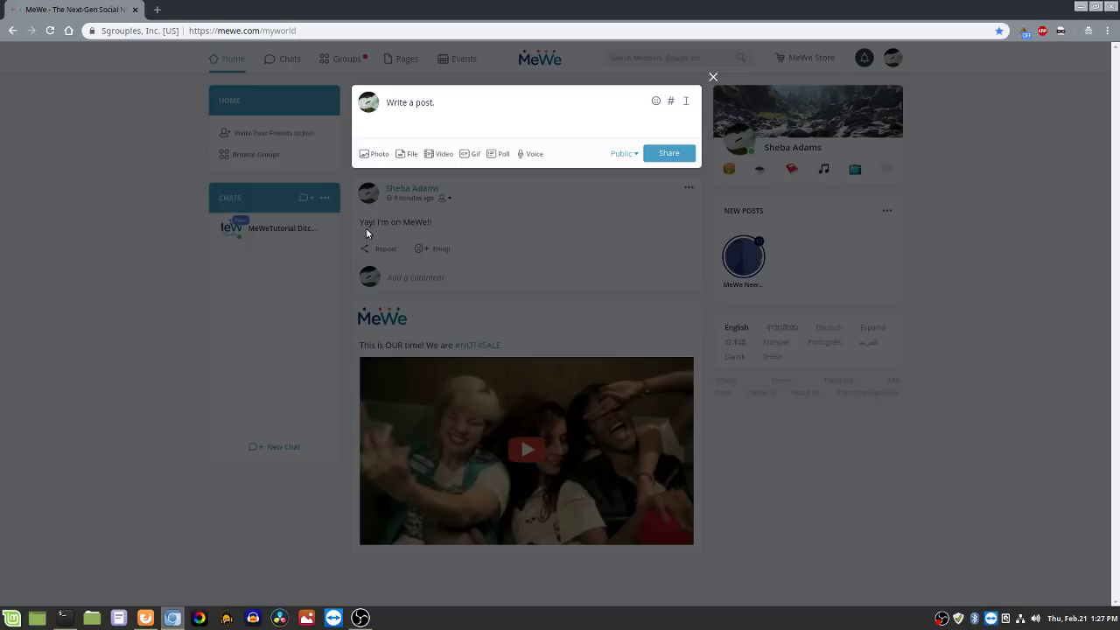
{"action": "left_click", "coordinate": [624, 155]}
{"action": "left_click", "coordinate": [370, 201]}
- Attach MeWelogo.png from the Pictures/MeWe folder to the post and share it
{"action": "left_click", "coordinate": [378, 154]}
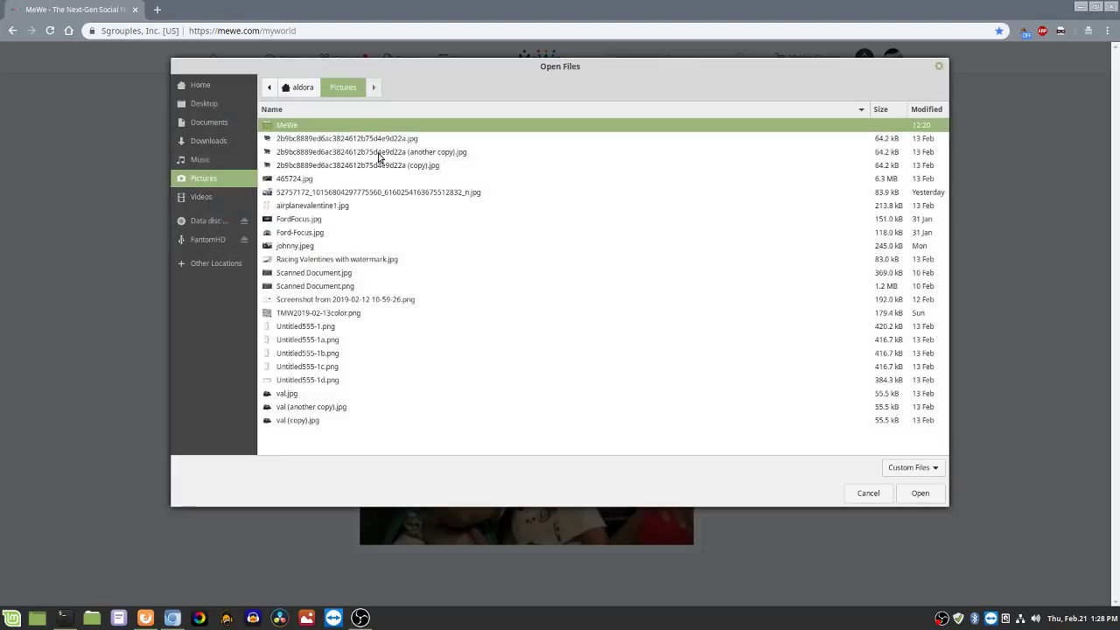
{"action": "double_click", "coordinate": [285, 125]}
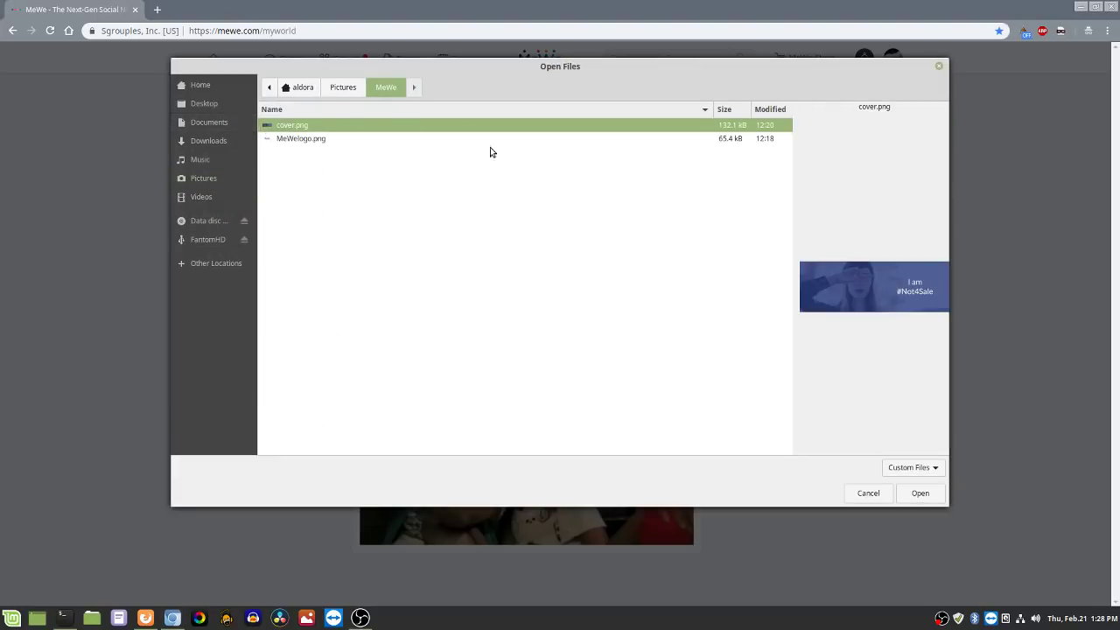
{"action": "double_click", "coordinate": [297, 143]}
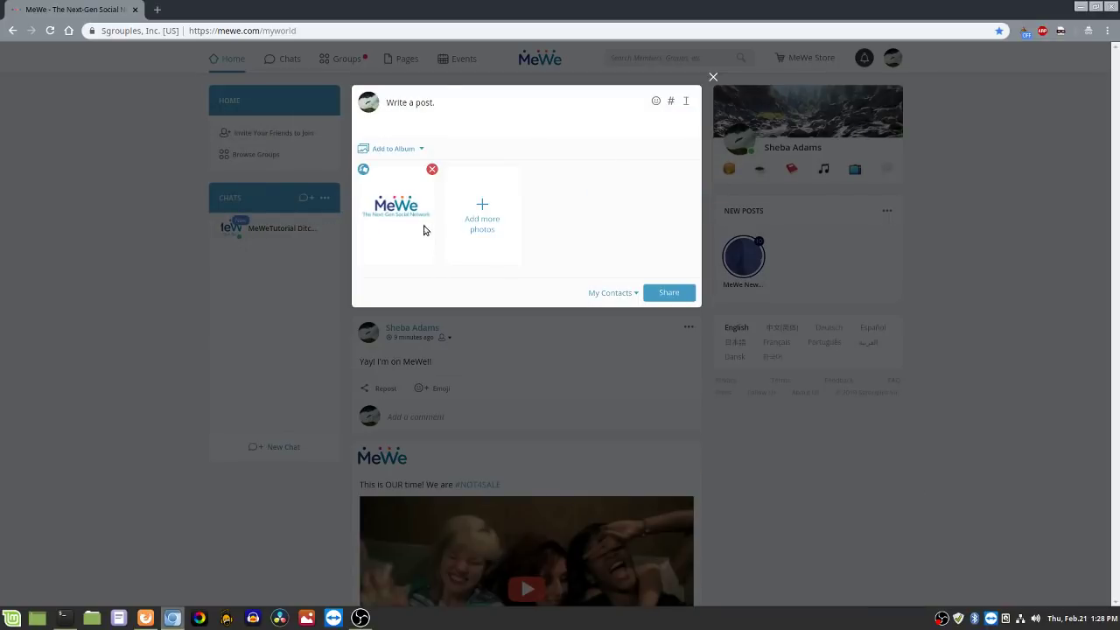
{"action": "left_click", "coordinate": [658, 291]}
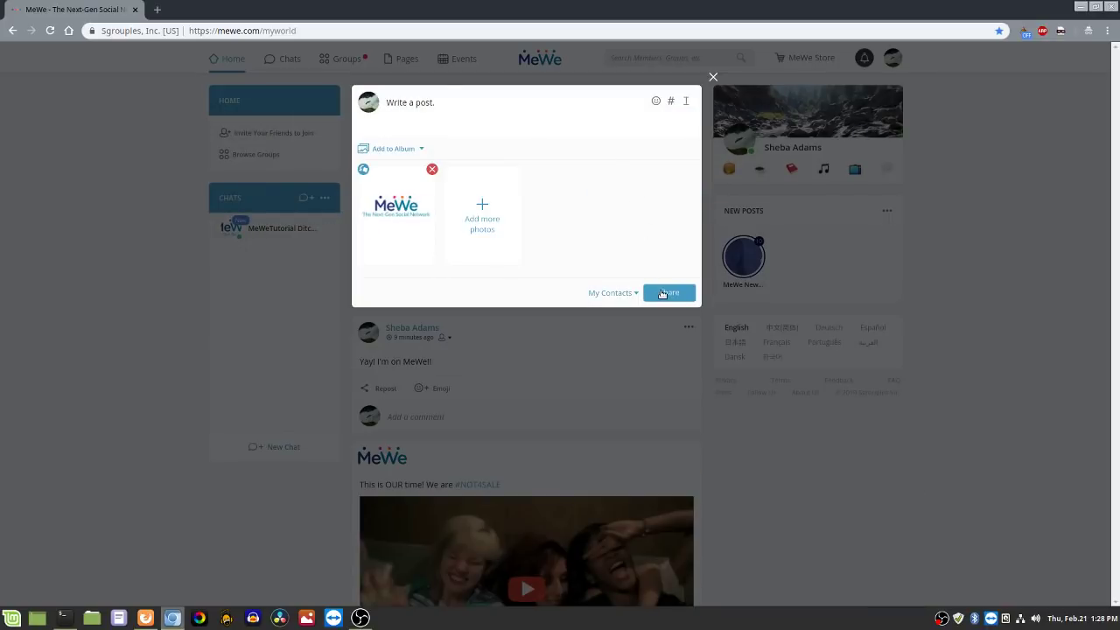
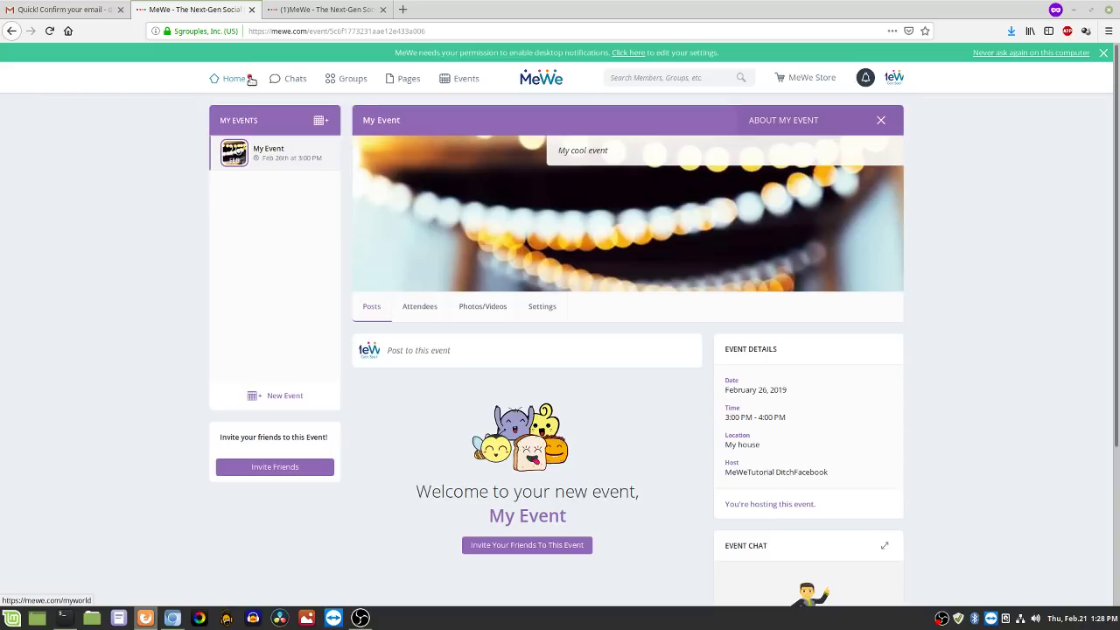
- Return to the home feed, block future notification prompts, and start a post and a new tab
{"action": "left_click", "coordinate": [235, 79]}
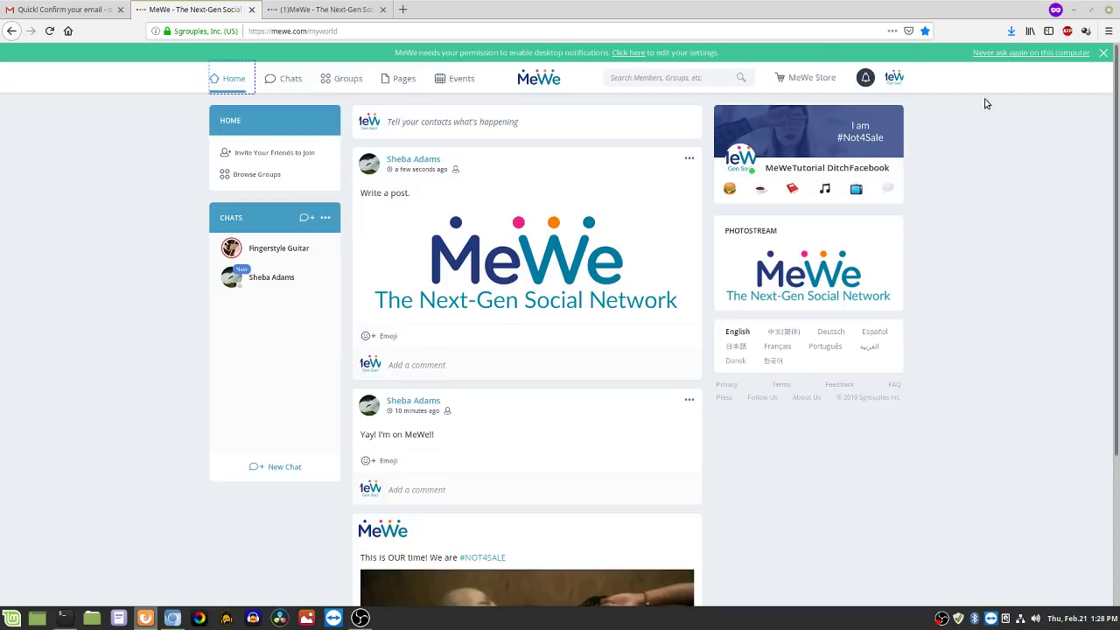
{"action": "left_click", "coordinate": [1023, 54]}
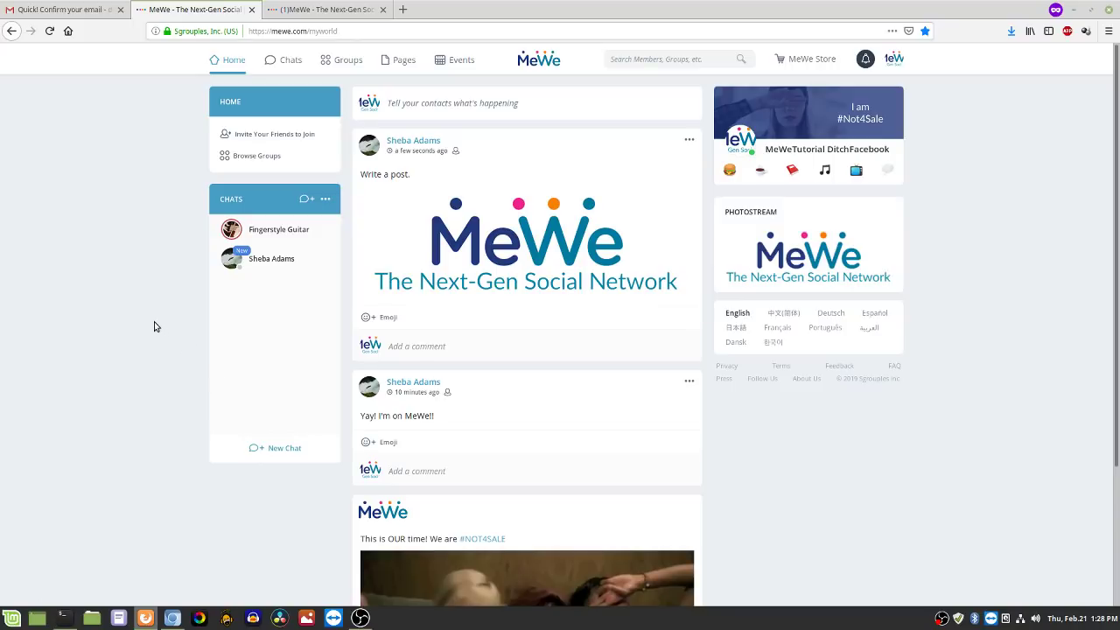
{"action": "scroll", "coordinate": [119, 342], "scroll_direction": "down", "scroll_amount": 2}
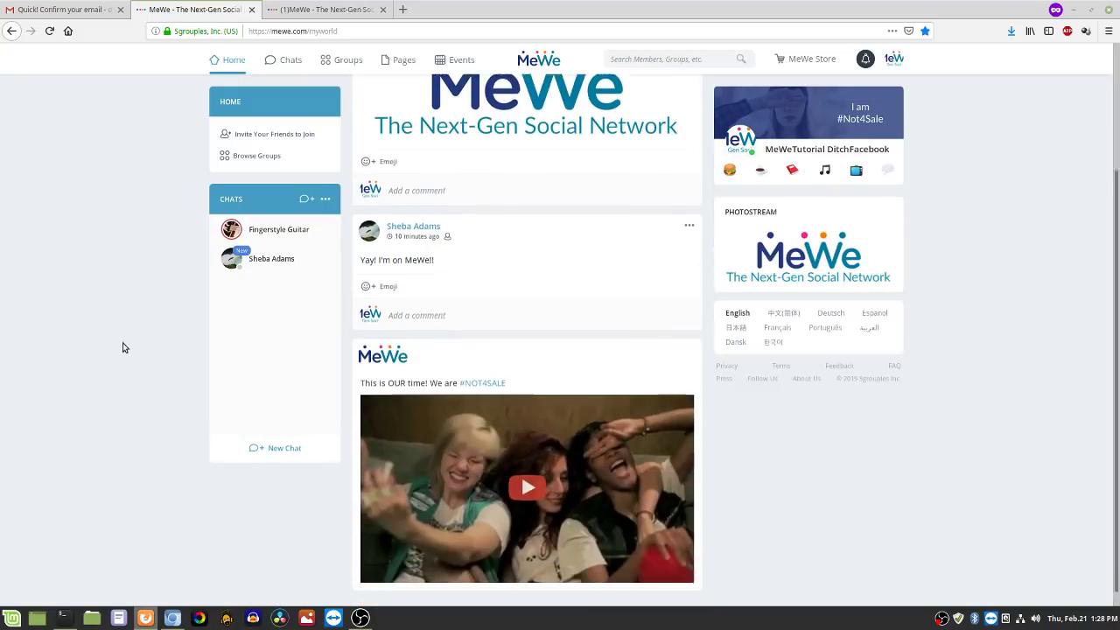
{"action": "scroll", "coordinate": [179, 348], "scroll_direction": "up", "scroll_amount": 2}
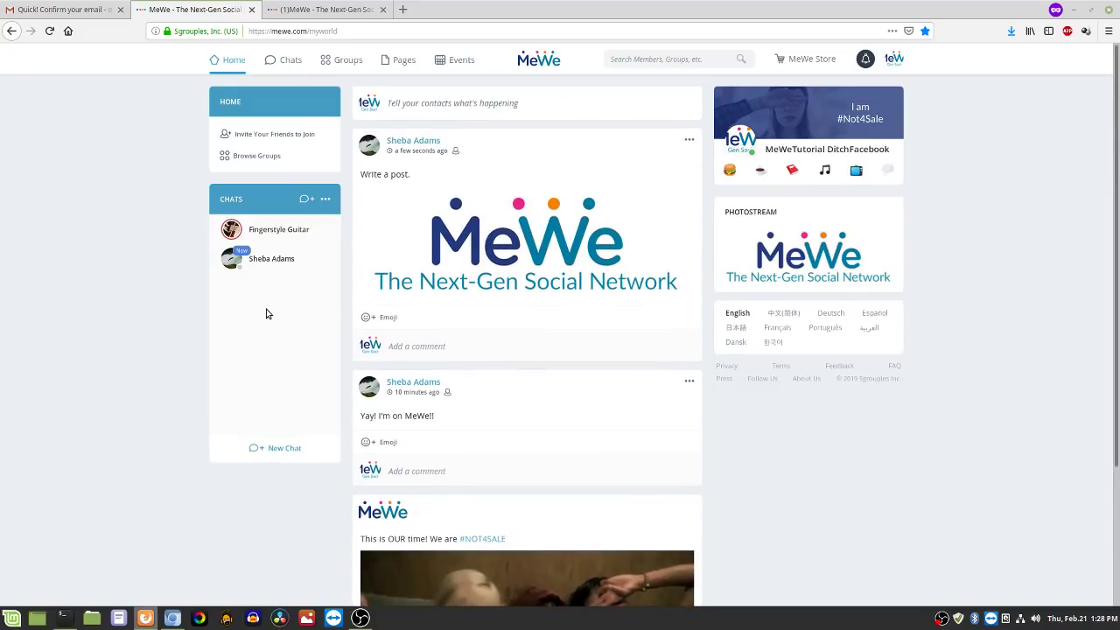
{"action": "left_click", "coordinate": [468, 102]}
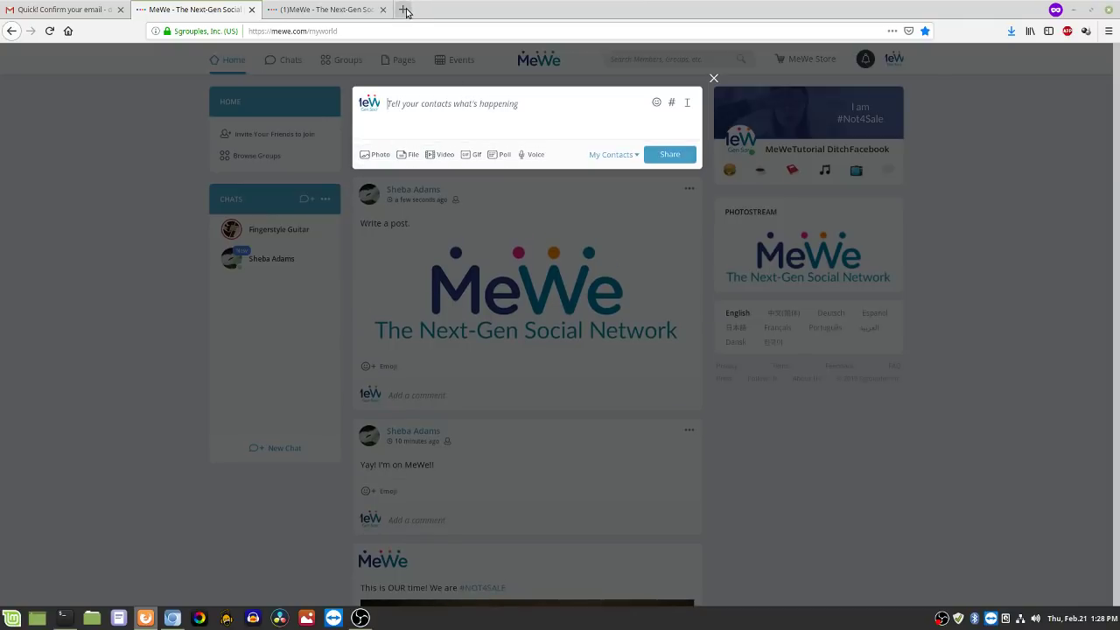
{"action": "left_click", "coordinate": [403, 10]}
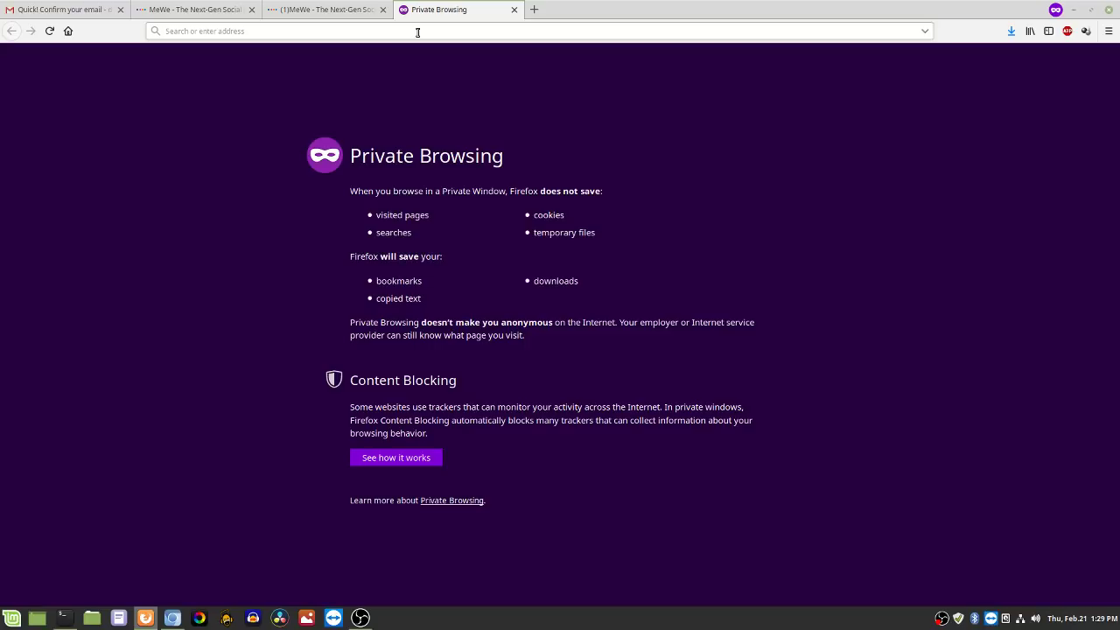
- Search 'osb broadcast', open the obsproject.com homepage, copy its address, then go to the other MeWe tab
{"action": "type", "text": "os"}
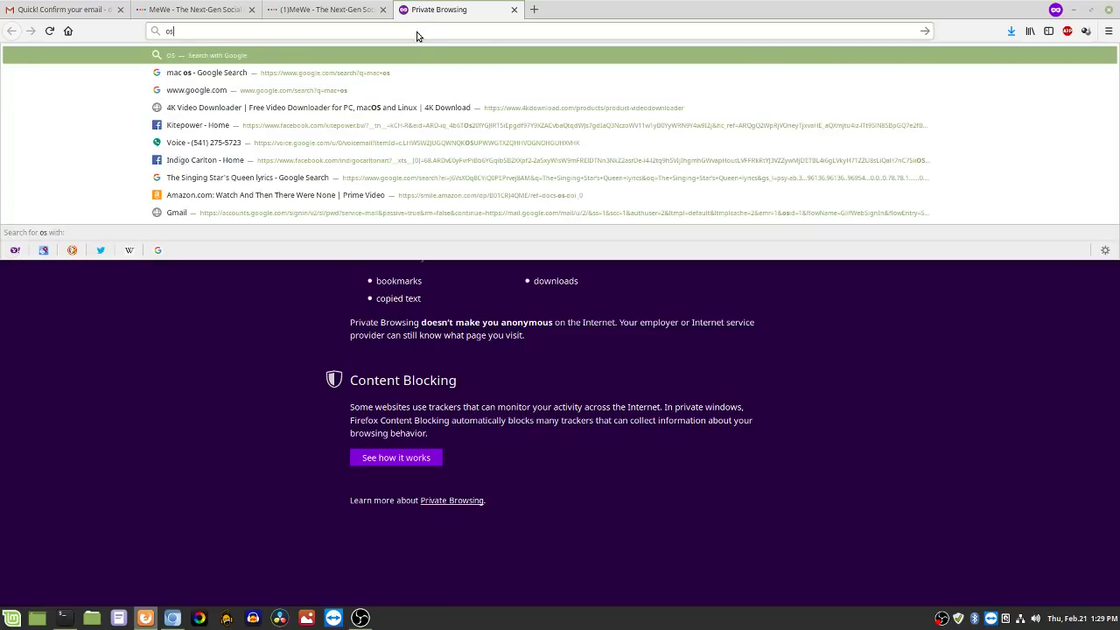
{"action": "type", "text": "b broadcast"}
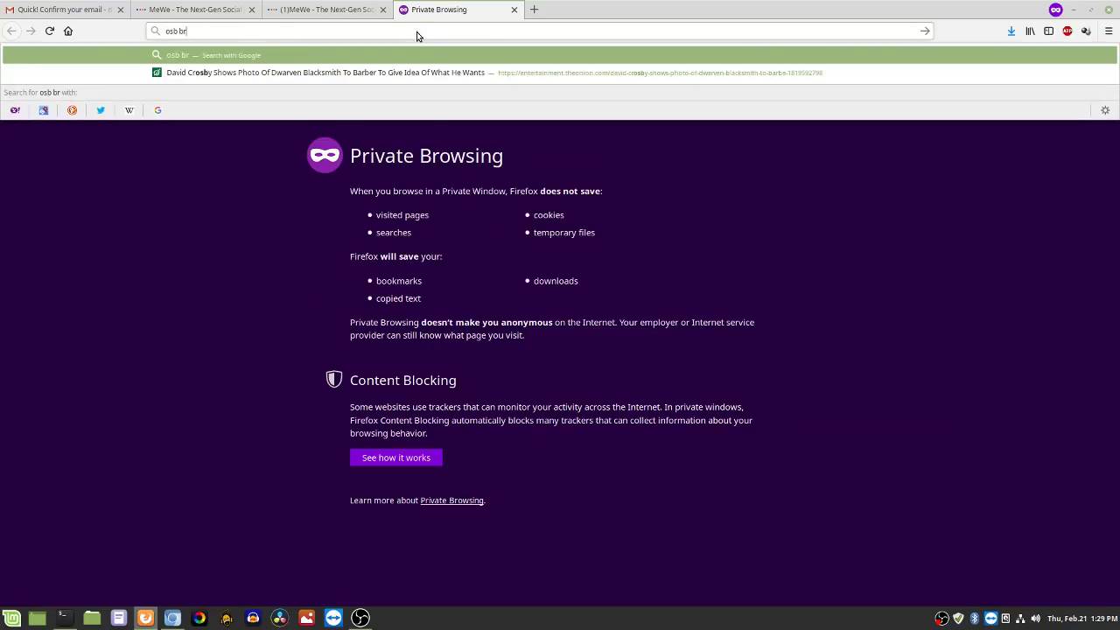
{"action": "key", "text": "Return"}
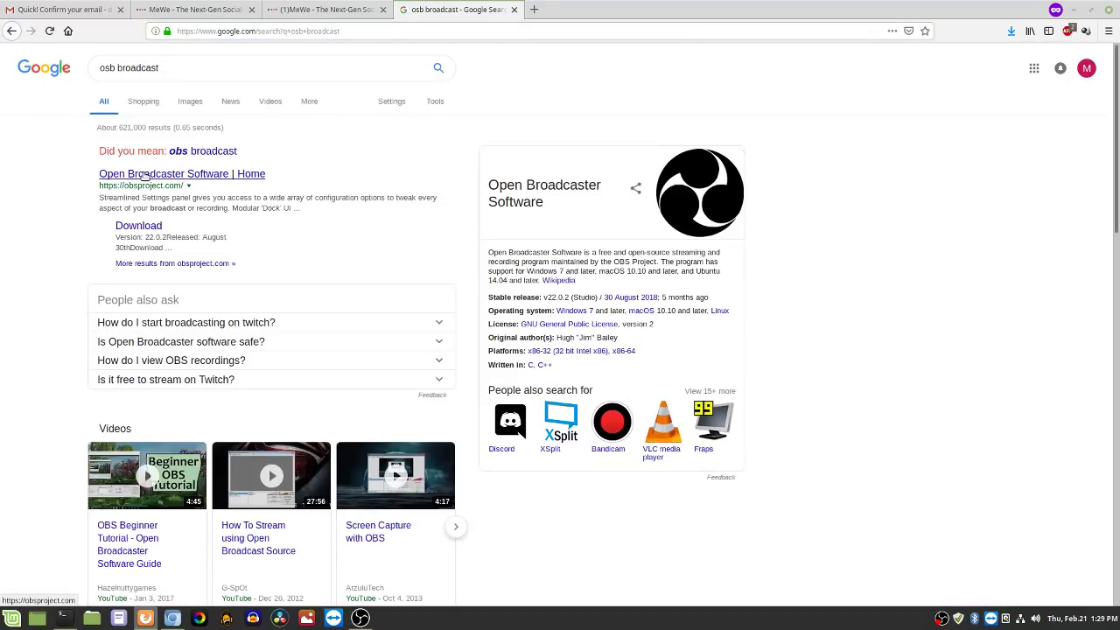
{"action": "left_click", "coordinate": [136, 175]}
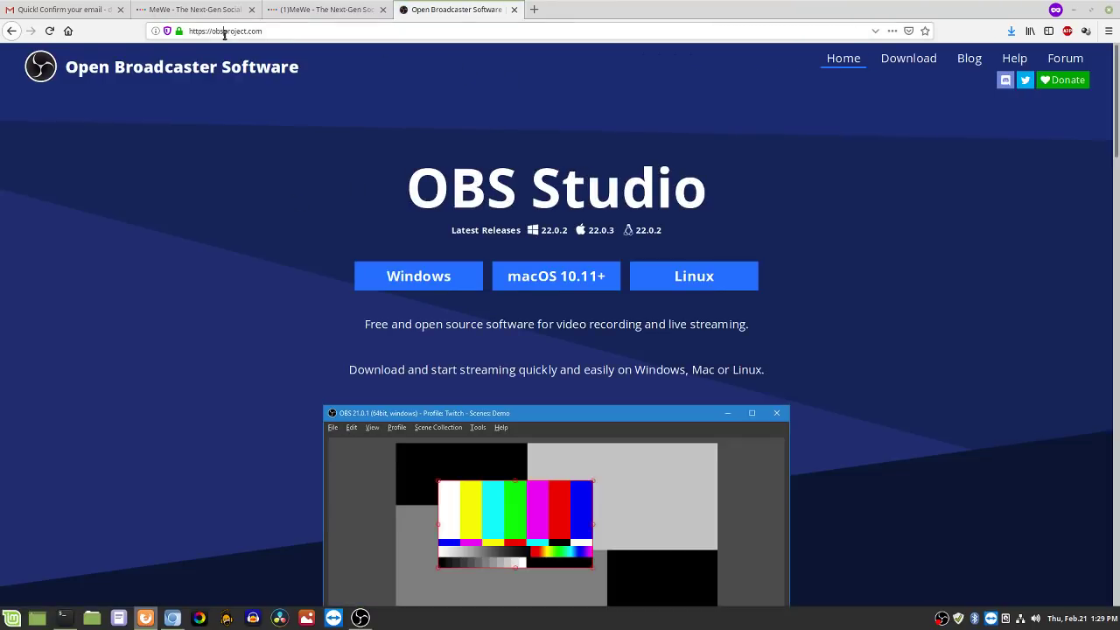
{"action": "left_click", "coordinate": [224, 30]}
{"action": "key", "text": "ctrl+c"}
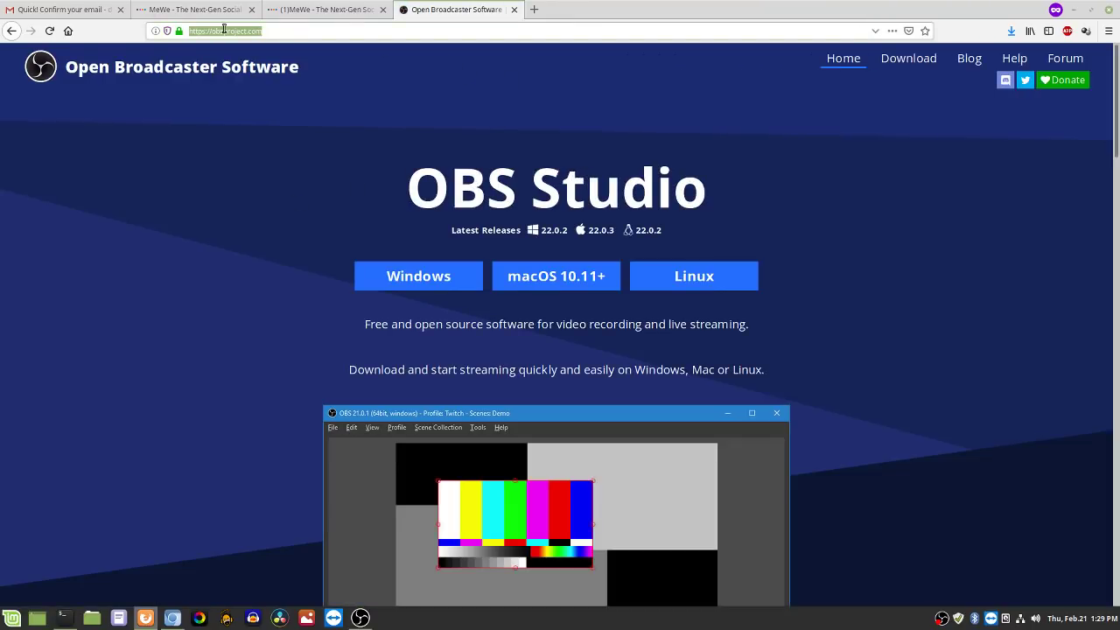
{"action": "left_click", "coordinate": [320, 10]}
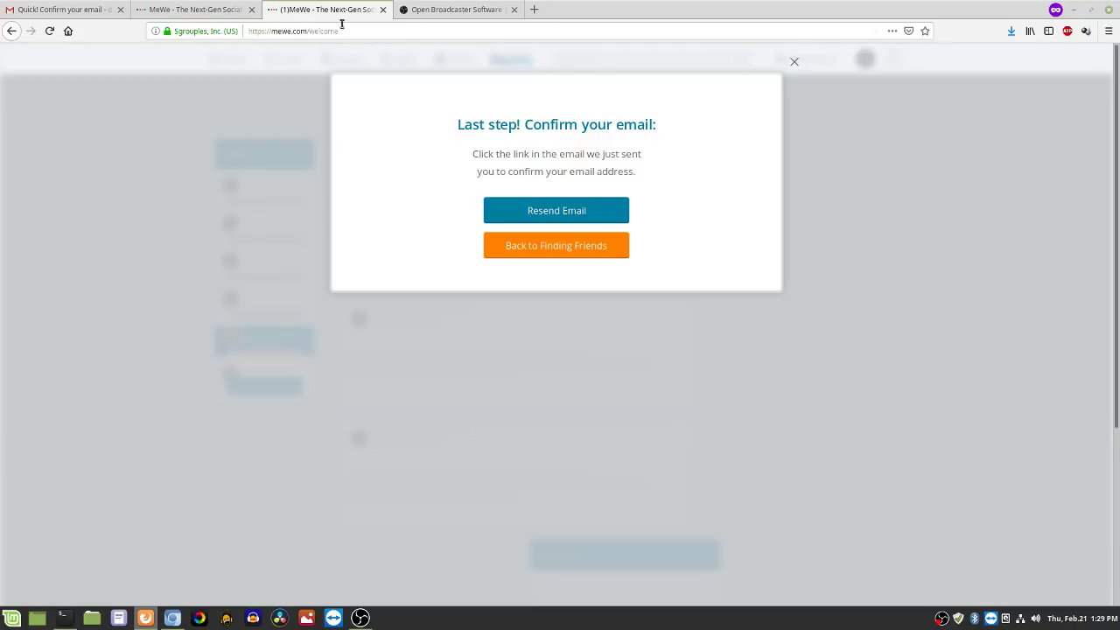
- Paste the obsproject.com link into the composer, replace the address with 'Write text here!', and share
{"action": "left_click", "coordinate": [382, 10]}
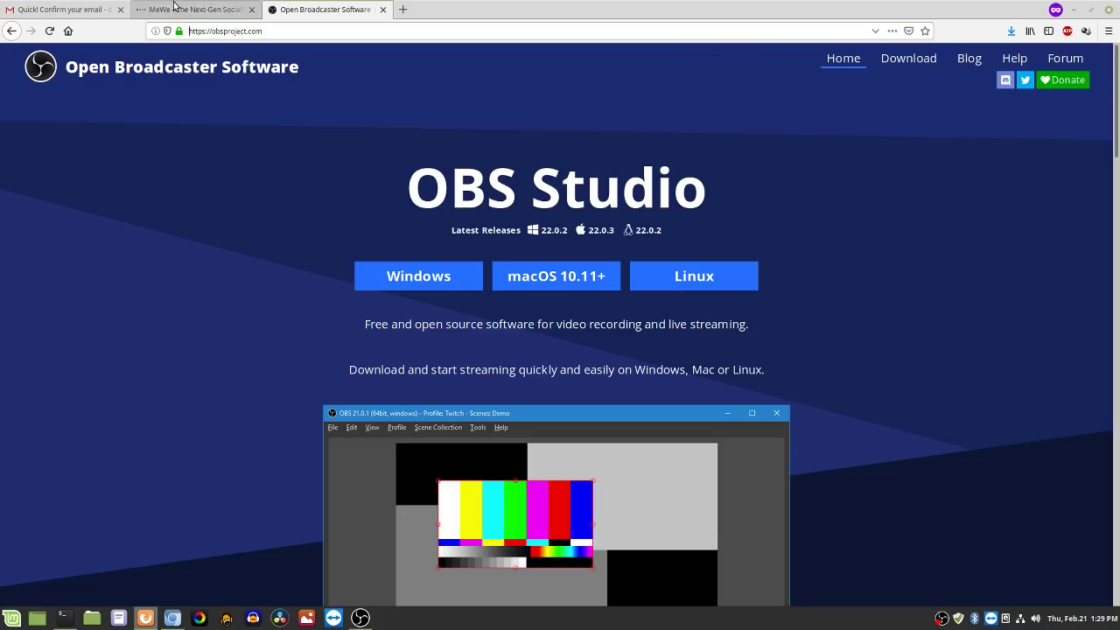
{"action": "left_click", "coordinate": [228, 10]}
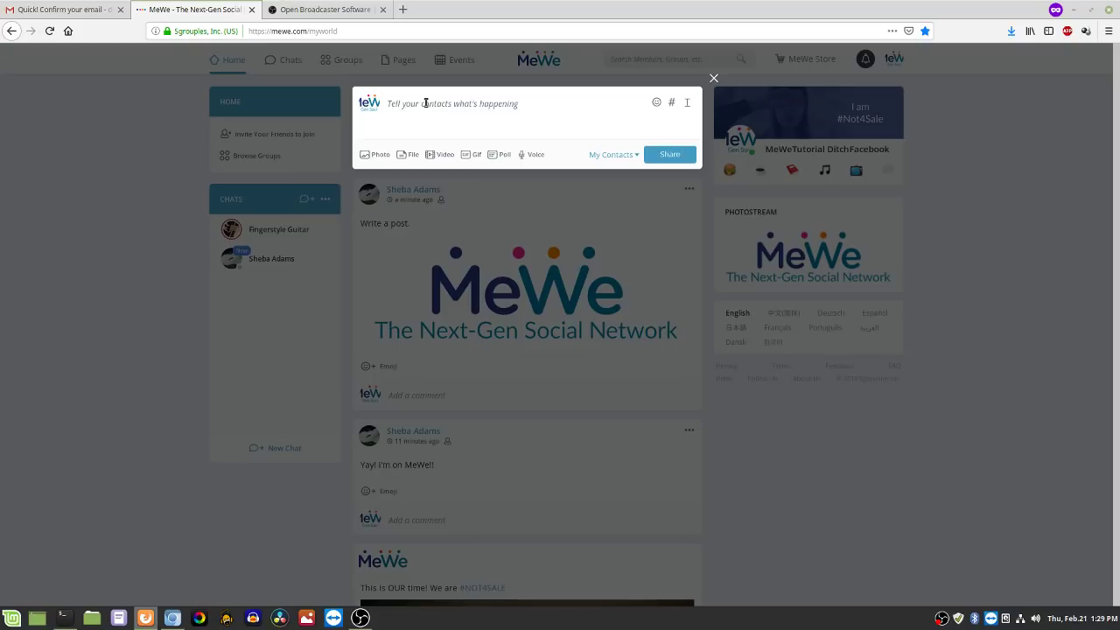
{"action": "key", "text": "ctrl+v"}
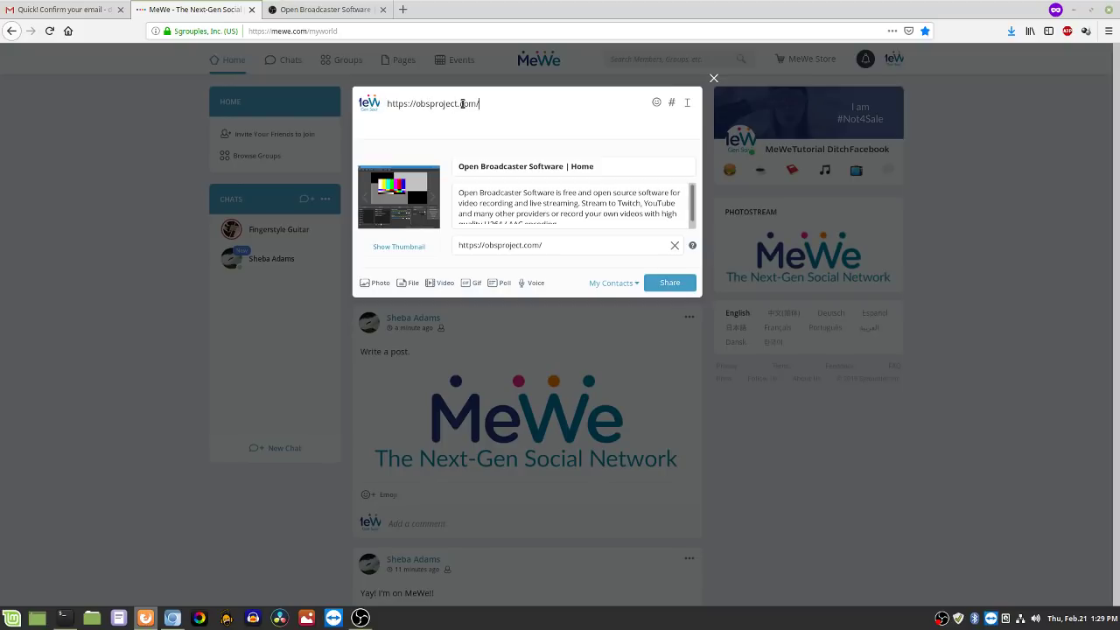
{"action": "left_click_drag", "start_coordinate": [489, 106], "coordinate": [376, 103]}
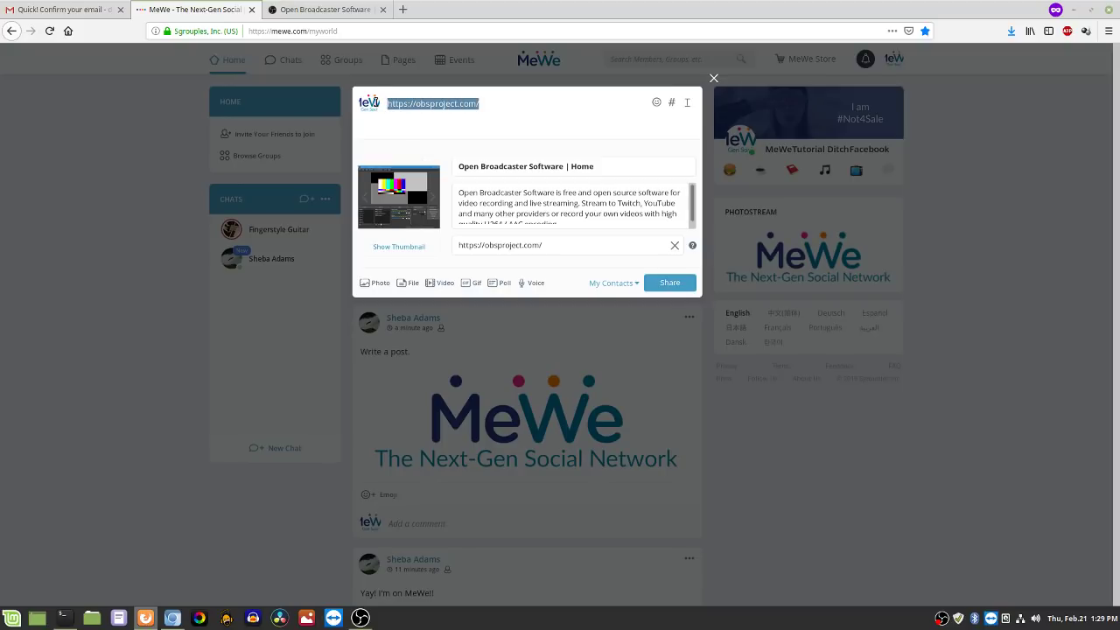
{"action": "type", "text": "Write text here!"}
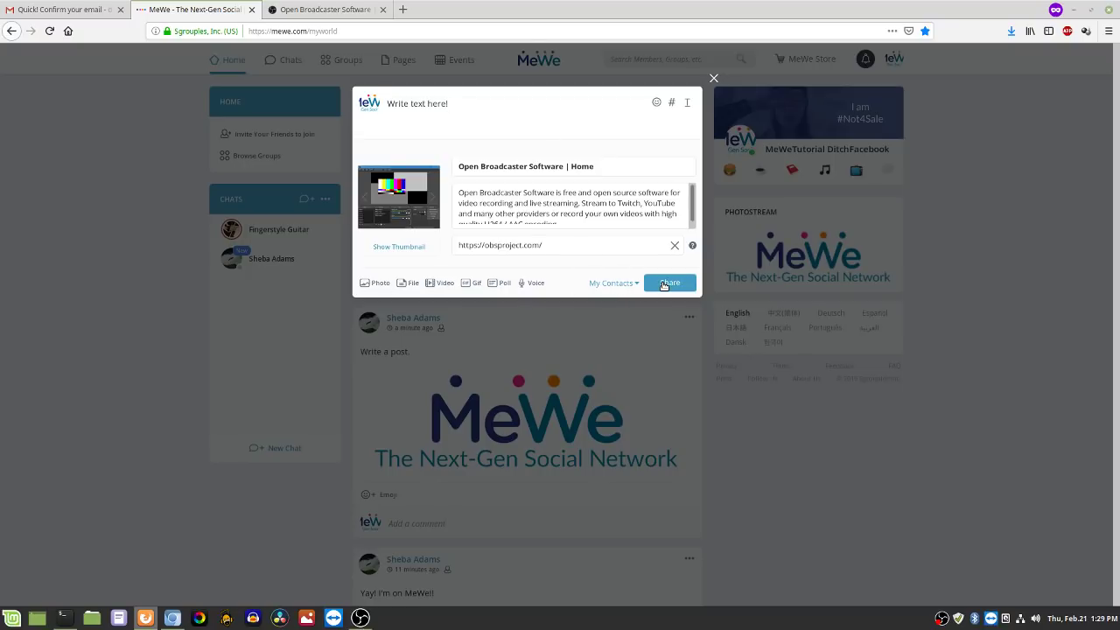
{"action": "left_click", "coordinate": [669, 283]}
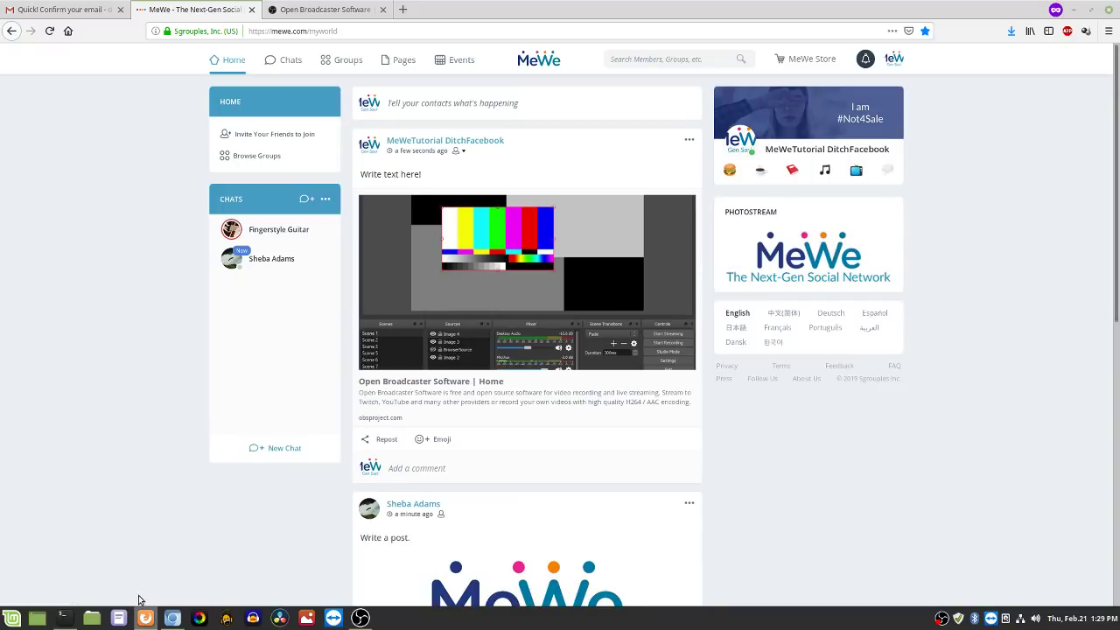
- Find the shared OBS post in the second account's window, opening and closing its options menu
{"action": "left_click", "coordinate": [173, 619]}
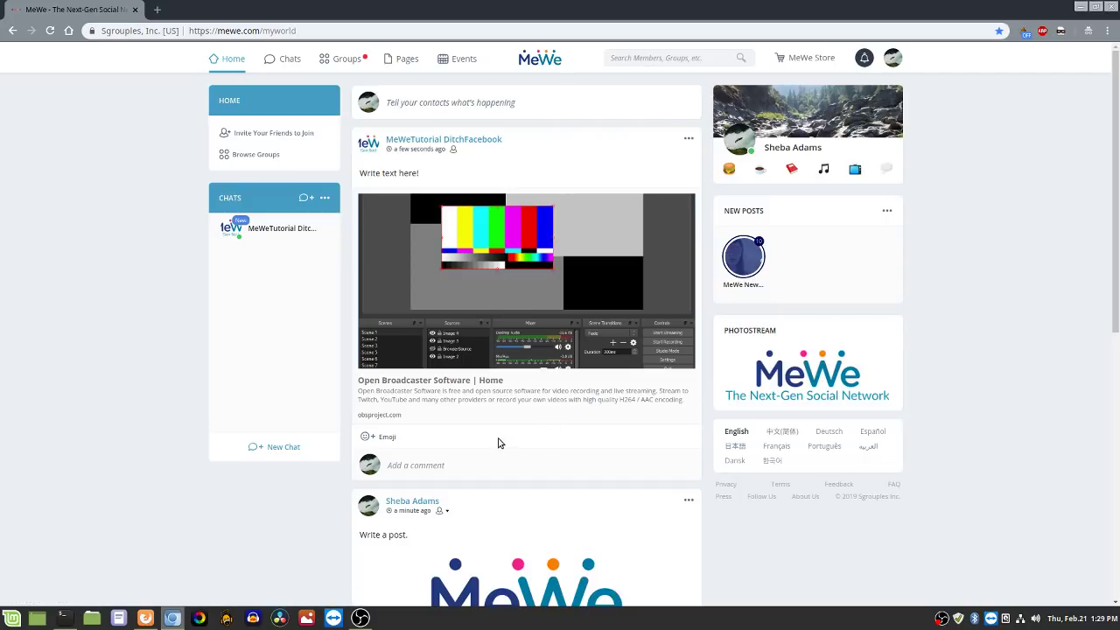
{"action": "scroll", "coordinate": [127, 464], "scroll_direction": "down", "scroll_amount": 1}
{"action": "scroll", "coordinate": [132, 463], "scroll_direction": "up", "scroll_amount": 1}
{"action": "left_click", "coordinate": [690, 139]}
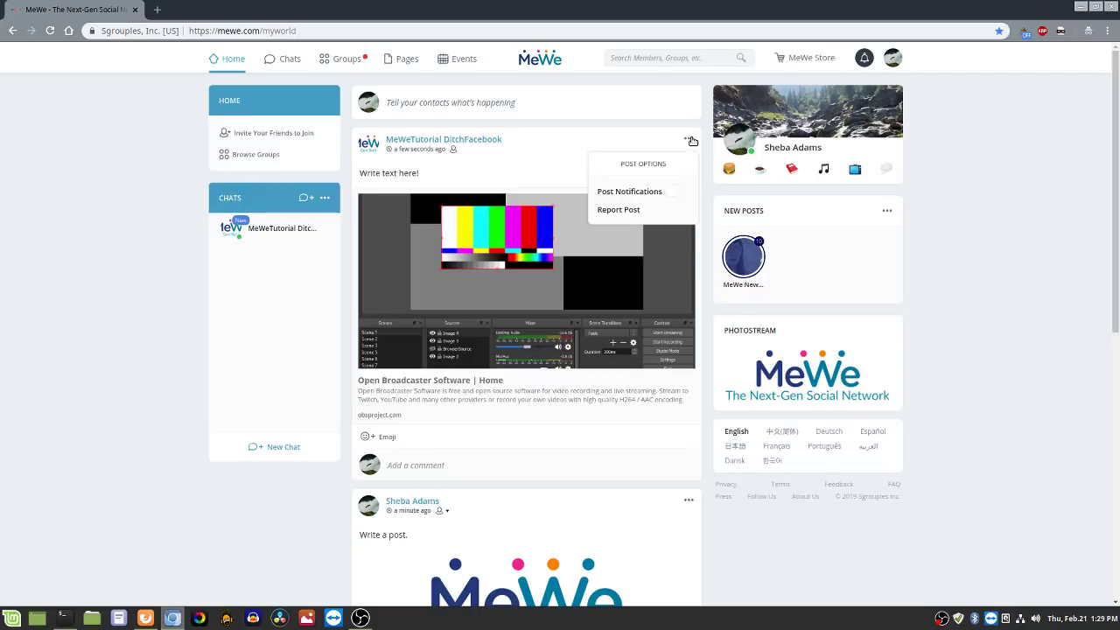
{"action": "left_click", "coordinate": [691, 140]}
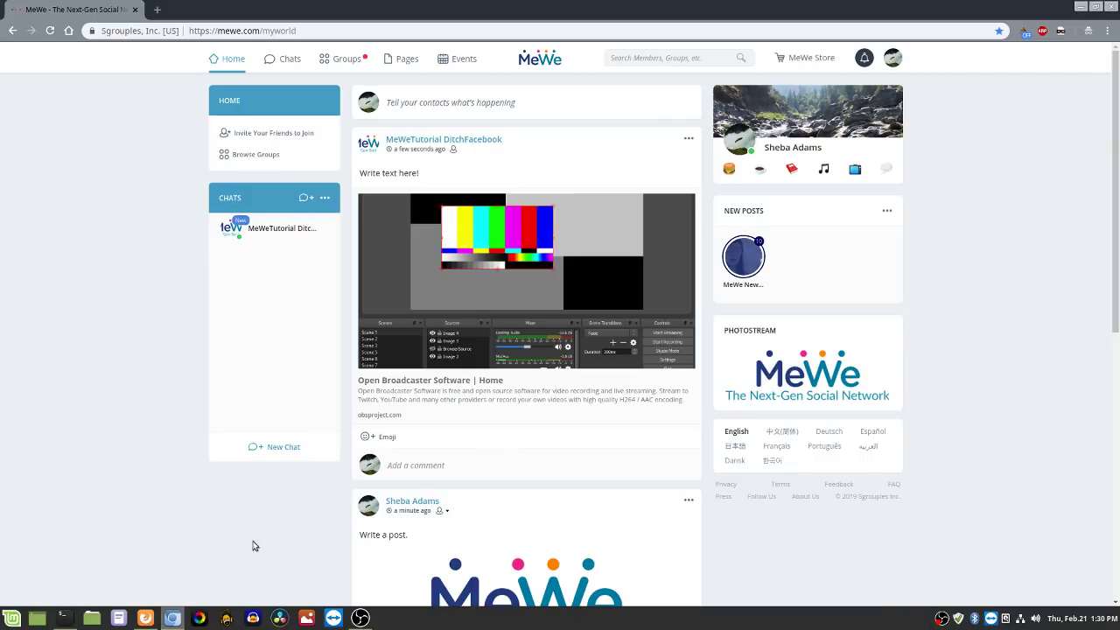
{"action": "left_click", "coordinate": [145, 618]}
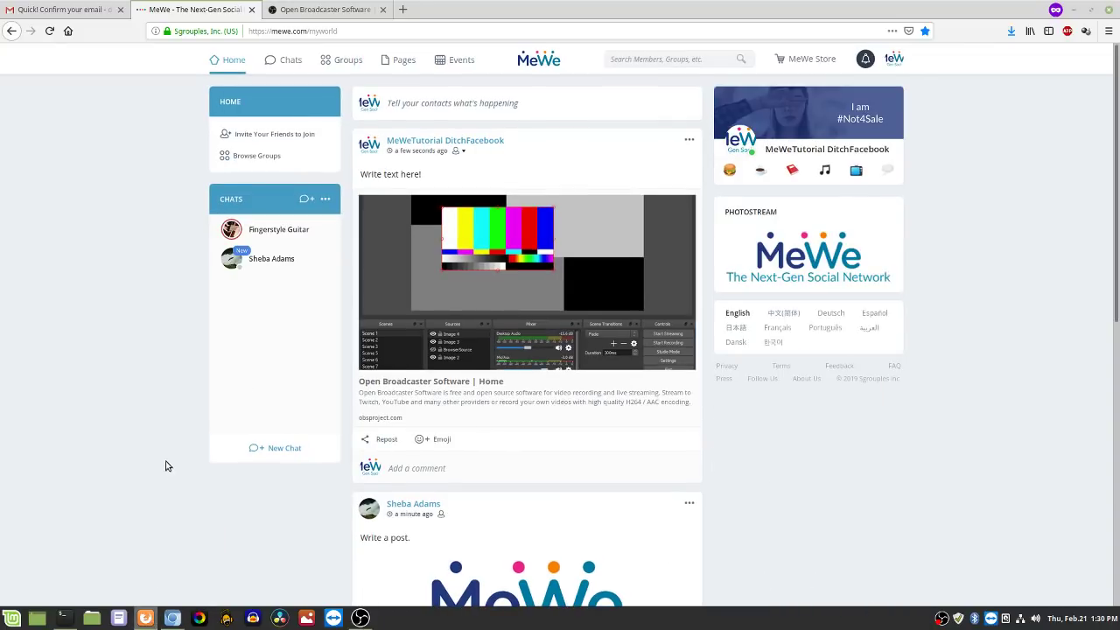
{"action": "scroll", "coordinate": [194, 421], "scroll_direction": "down", "scroll_amount": 3}
{"action": "scroll", "coordinate": [193, 421], "scroll_direction": "down", "scroll_amount": 2}
{"action": "scroll", "coordinate": [149, 436], "scroll_direction": "up", "scroll_amount": 5}
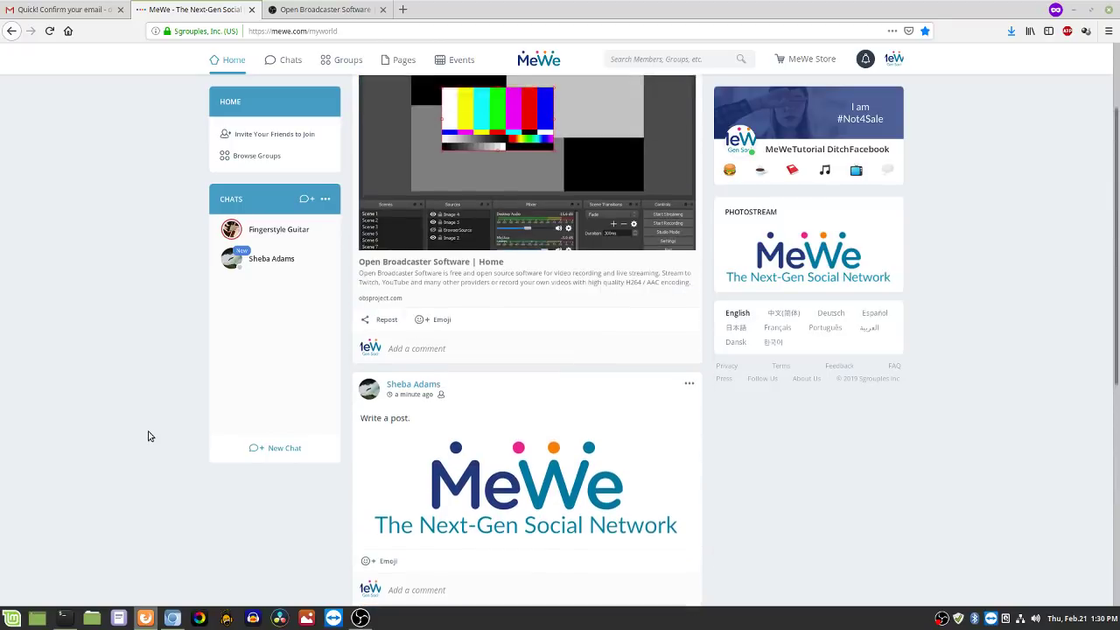
{"action": "left_click", "coordinate": [172, 618]}
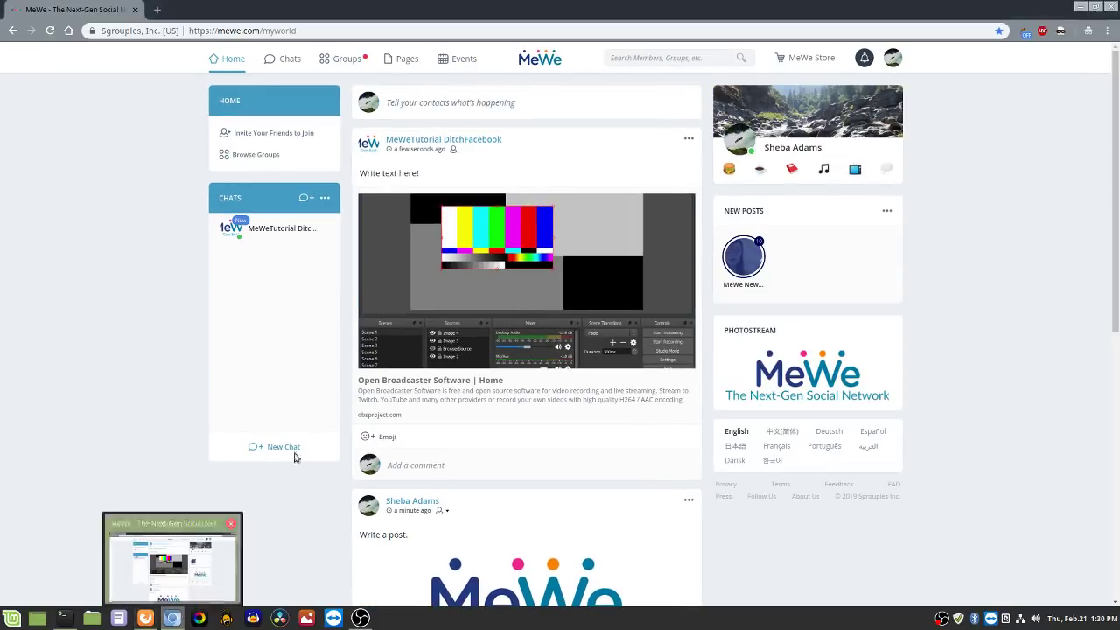
- React to the OBS post with raised-hands, astonished-face and angry-face emoji
{"action": "left_click", "coordinate": [369, 437]}
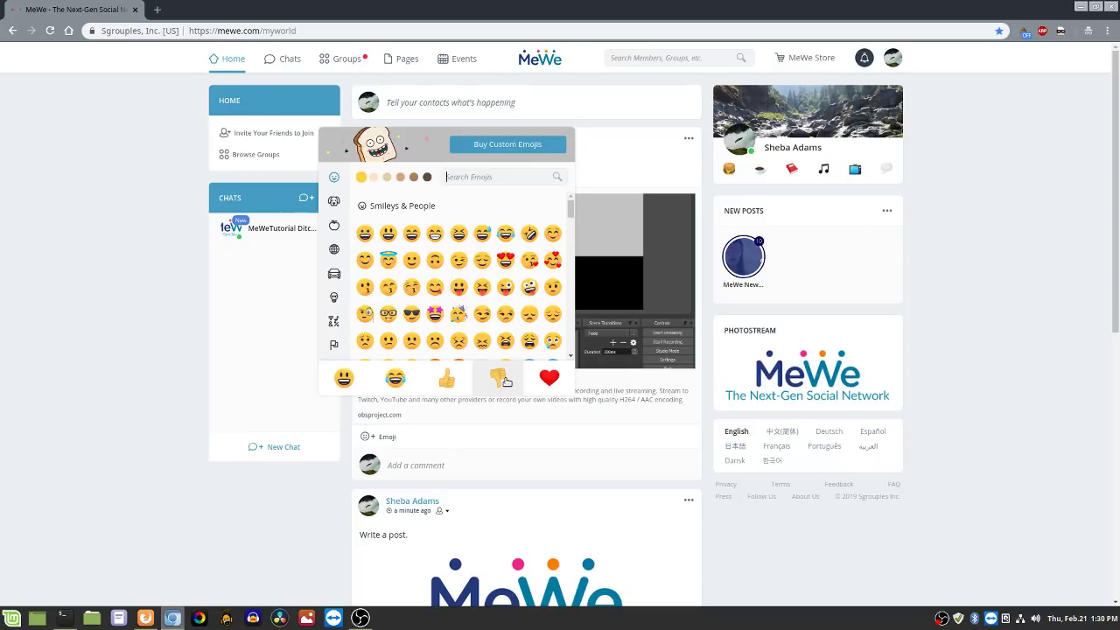
{"action": "scroll", "coordinate": [498, 264], "scroll_direction": "down", "scroll_amount": 2}
{"action": "scroll", "coordinate": [499, 264], "scroll_direction": "down", "scroll_amount": 8}
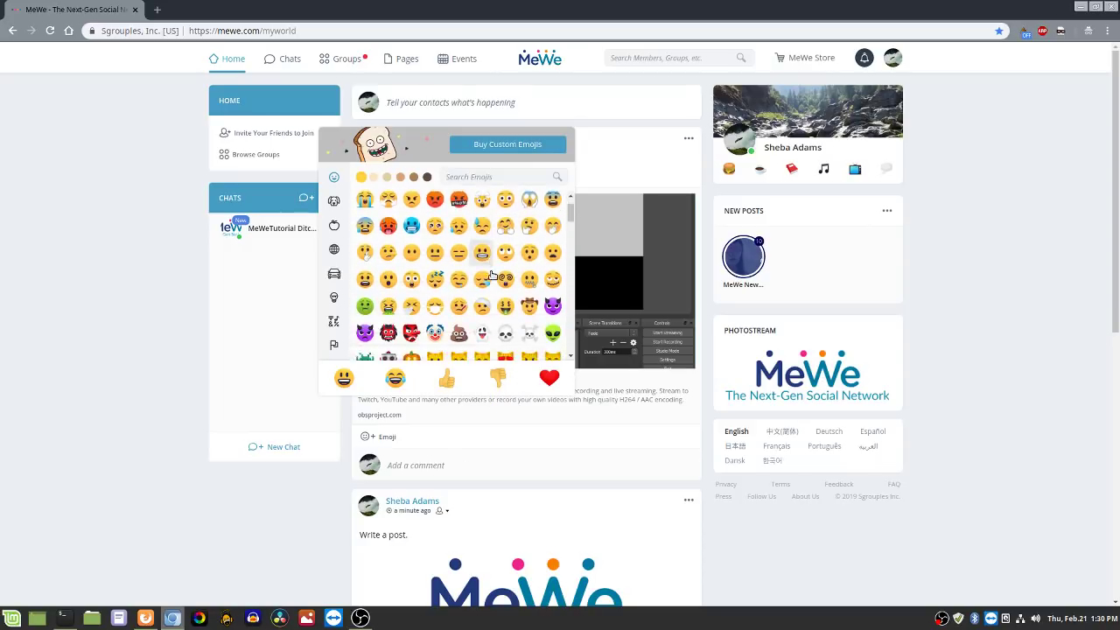
{"action": "scroll", "coordinate": [473, 282], "scroll_direction": "down", "scroll_amount": 3}
{"action": "scroll", "coordinate": [472, 282], "scroll_direction": "up", "scroll_amount": 6}
{"action": "scroll", "coordinate": [473, 283], "scroll_direction": "down", "scroll_amount": 2}
{"action": "scroll", "coordinate": [472, 285], "scroll_direction": "up", "scroll_amount": 2}
{"action": "left_click", "coordinate": [483, 307]}
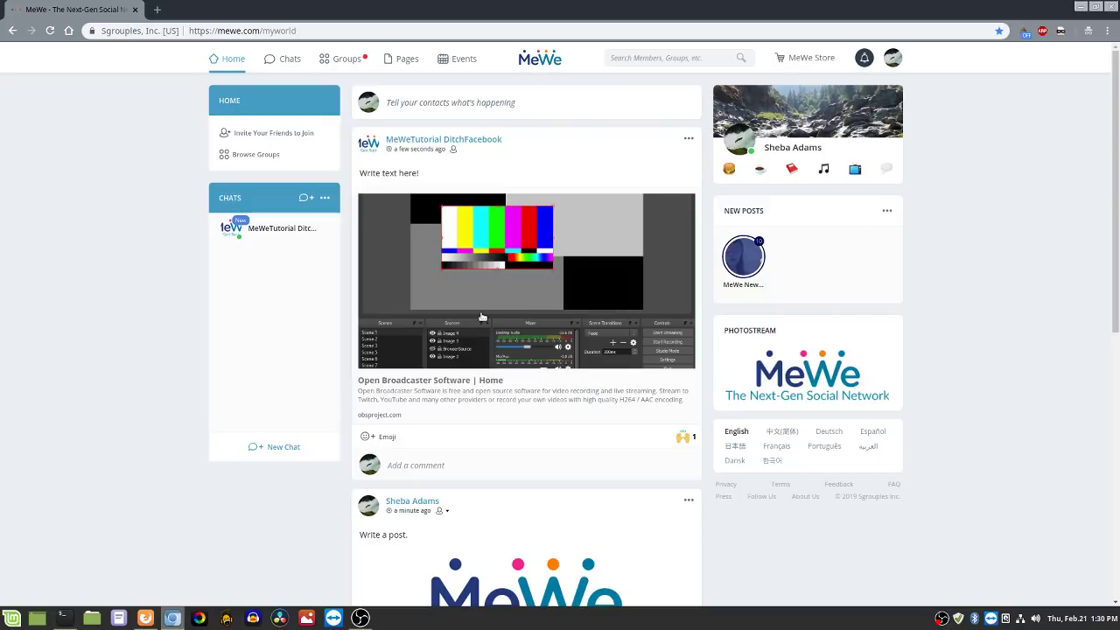
{"action": "left_click", "coordinate": [373, 437]}
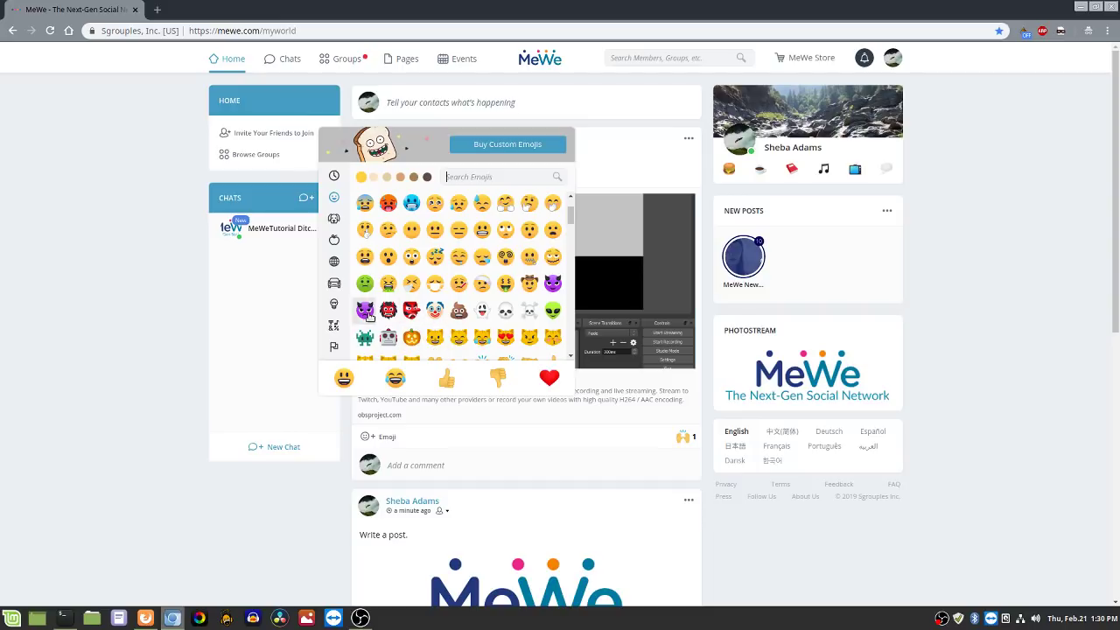
{"action": "left_click", "coordinate": [388, 257]}
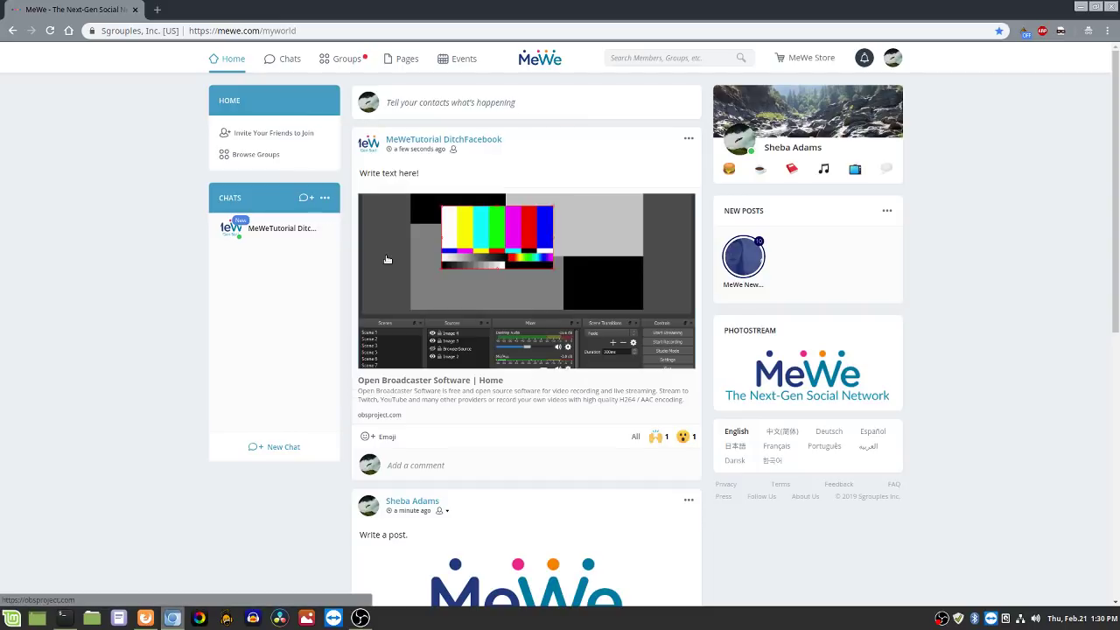
{"action": "left_click", "coordinate": [391, 440]}
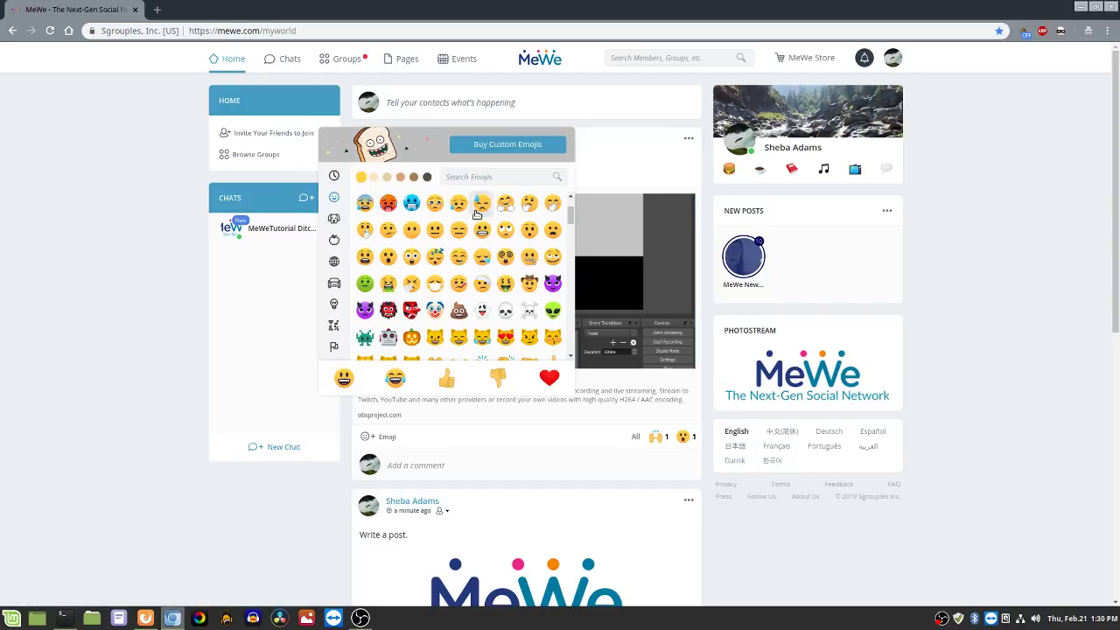
{"action": "left_click", "coordinate": [388, 203]}
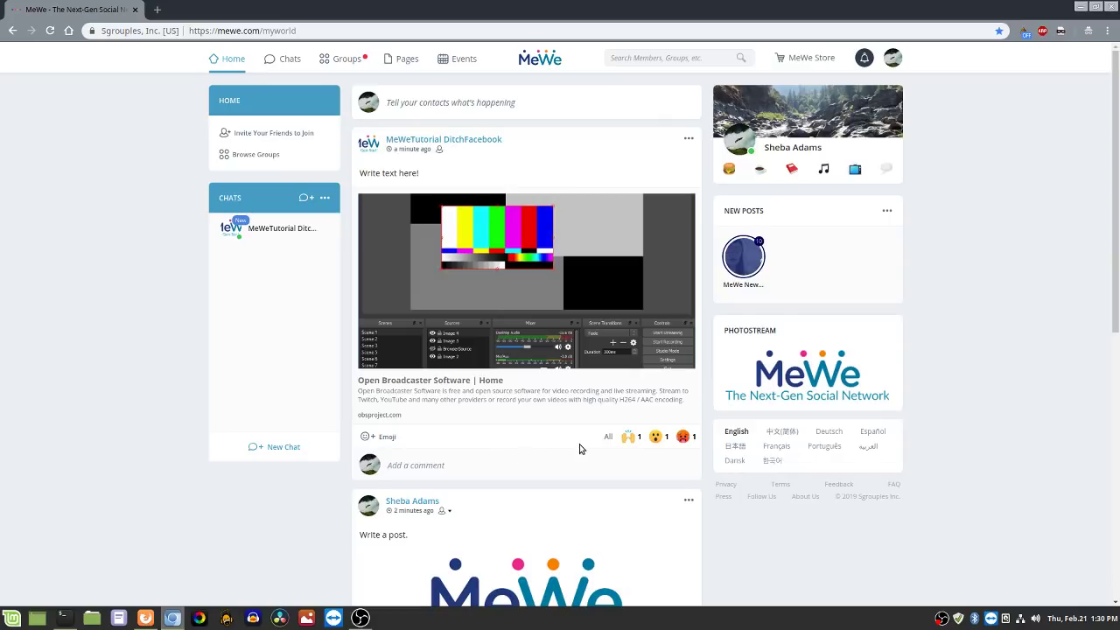
{"action": "left_click", "coordinate": [145, 618]}
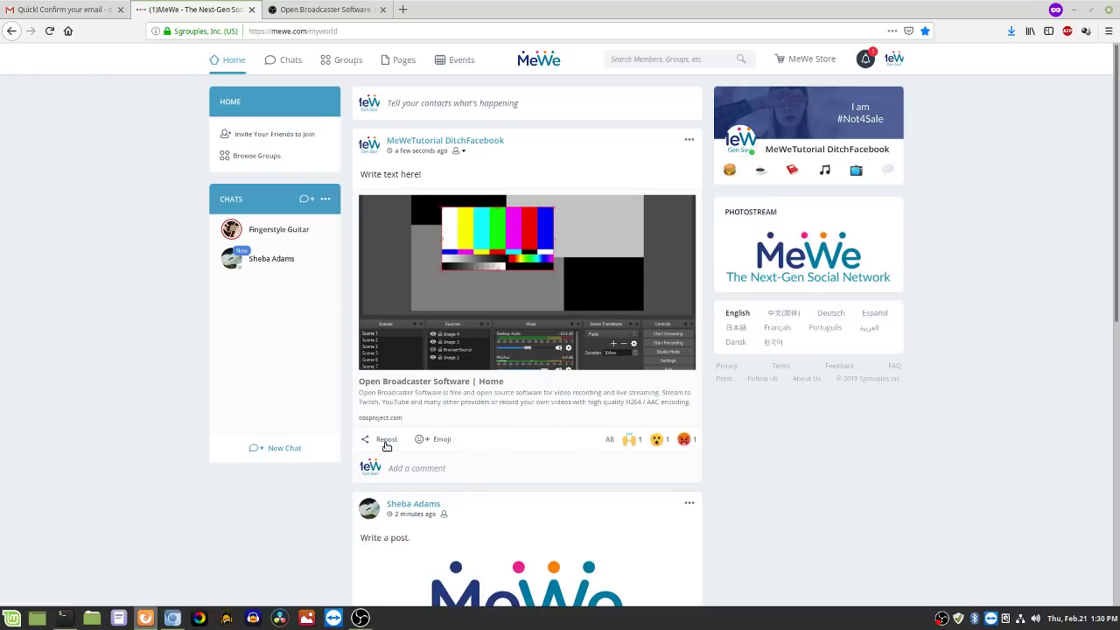
- Reload the second account's feed, then open Repost on the OBS link post from the first account
{"action": "left_click", "coordinate": [172, 618]}
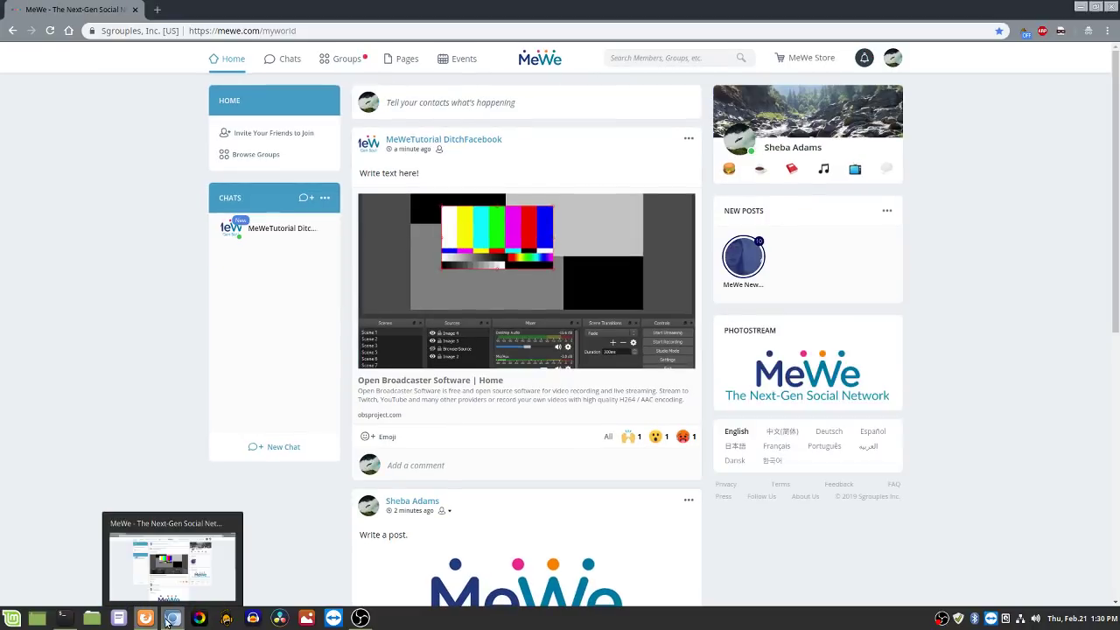
{"action": "left_click", "coordinate": [50, 33]}
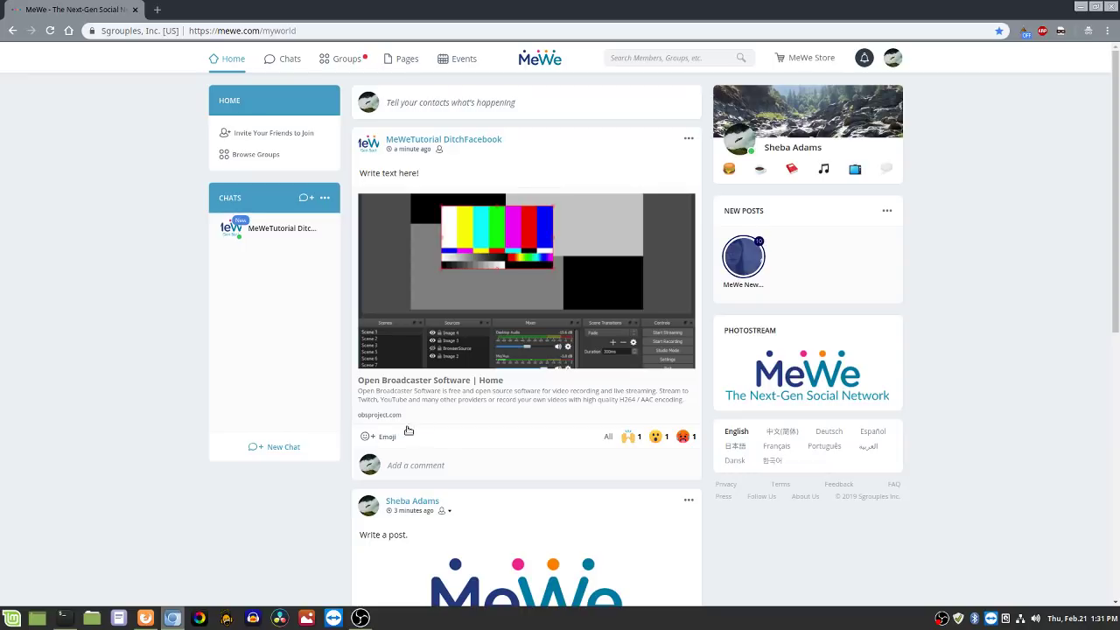
{"action": "scroll", "coordinate": [437, 470], "scroll_direction": "down", "scroll_amount": 2}
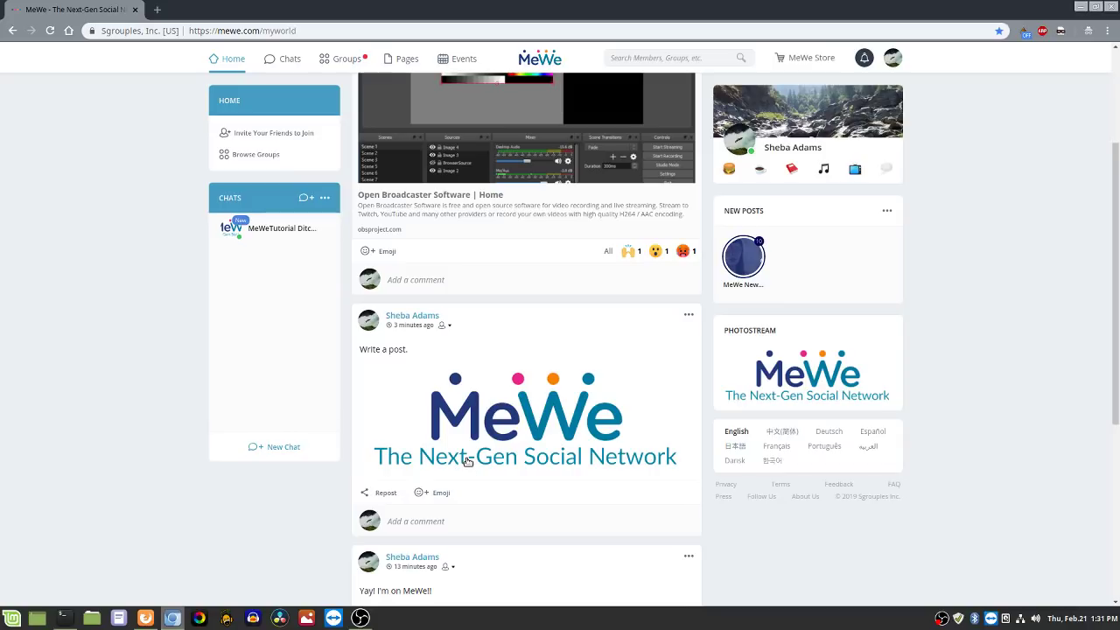
{"action": "left_click", "coordinate": [146, 618]}
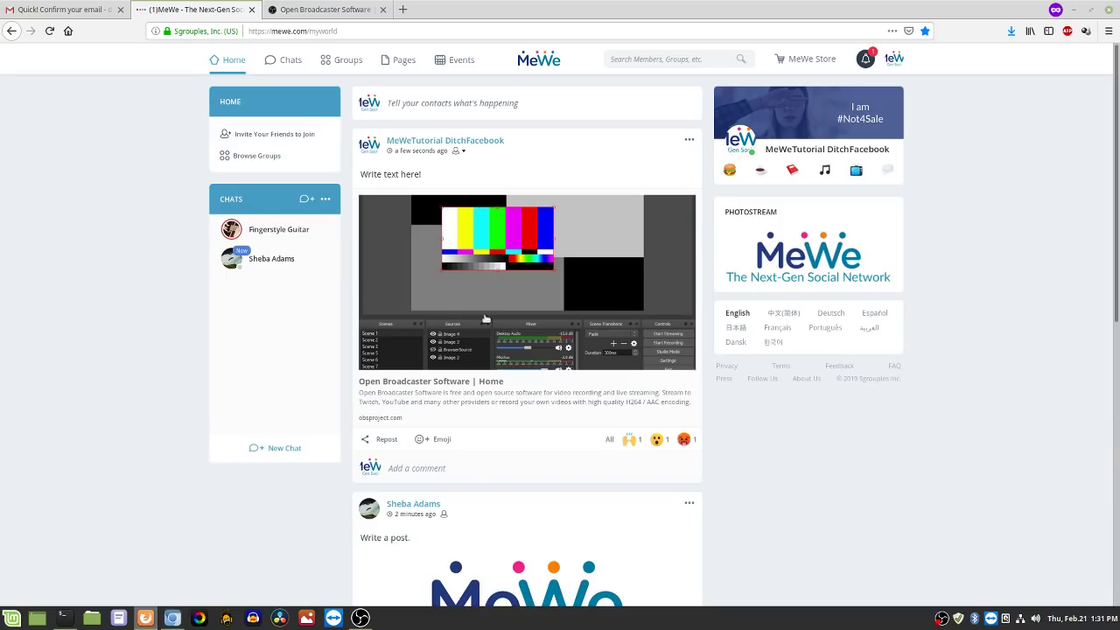
{"action": "left_click", "coordinate": [391, 443]}
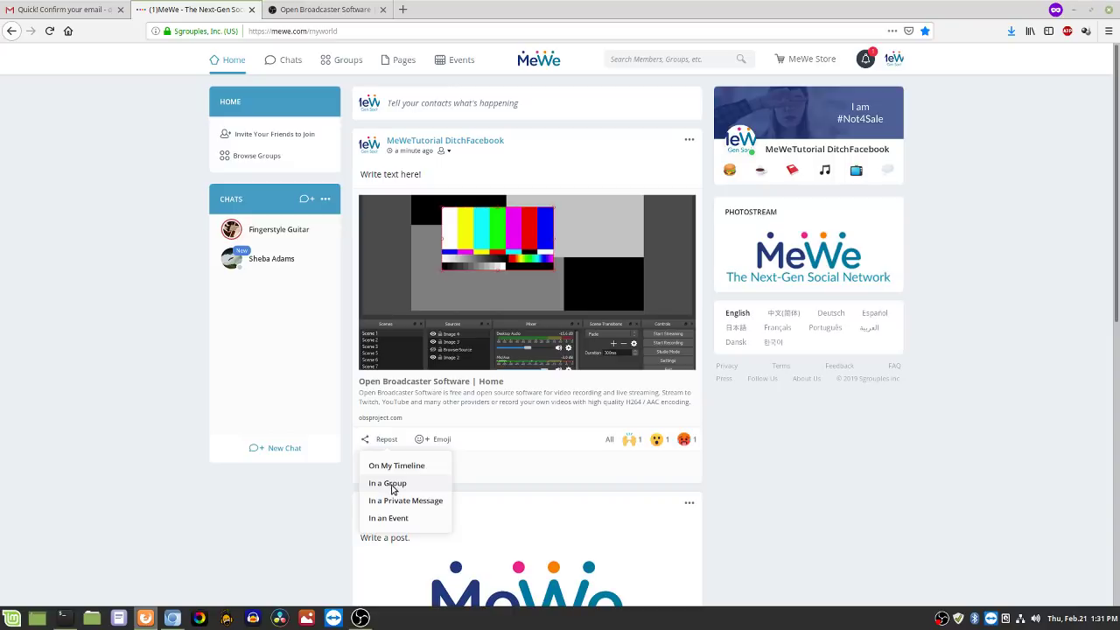
- Start a group repost to Fingerstyle Guitar, then close it and discard the draft
{"action": "left_click", "coordinate": [389, 484]}
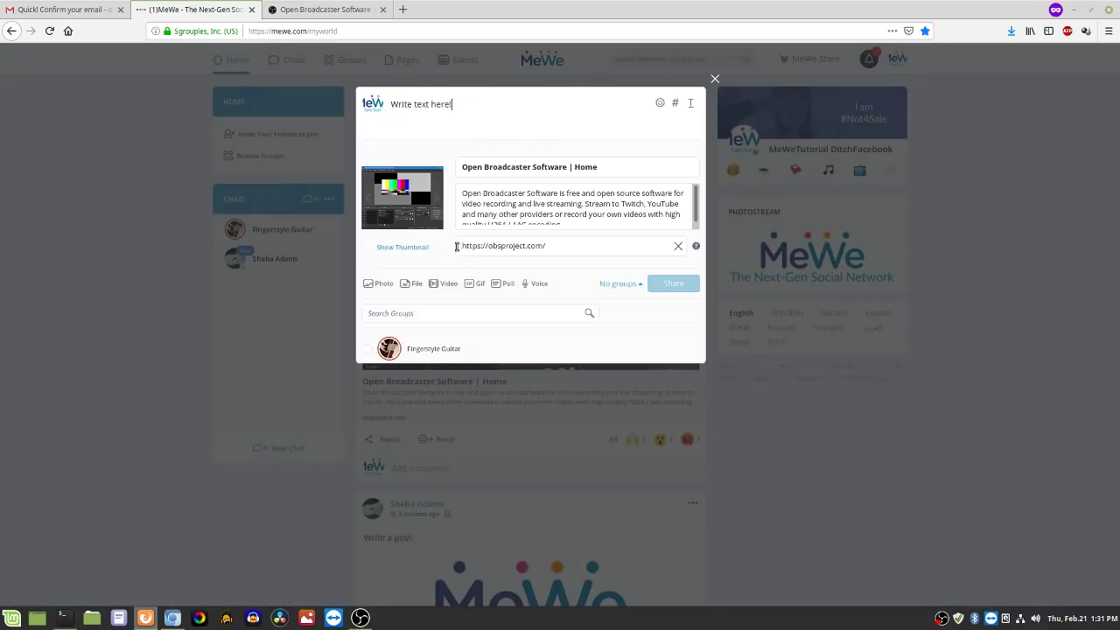
{"action": "left_click", "coordinate": [368, 350]}
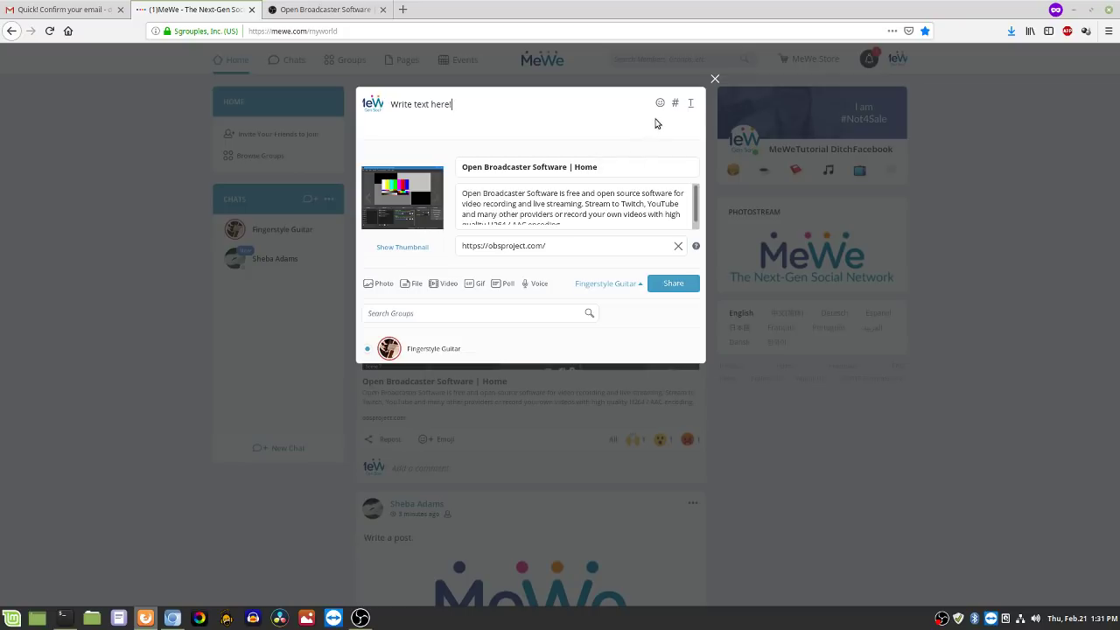
{"action": "left_click", "coordinate": [716, 81]}
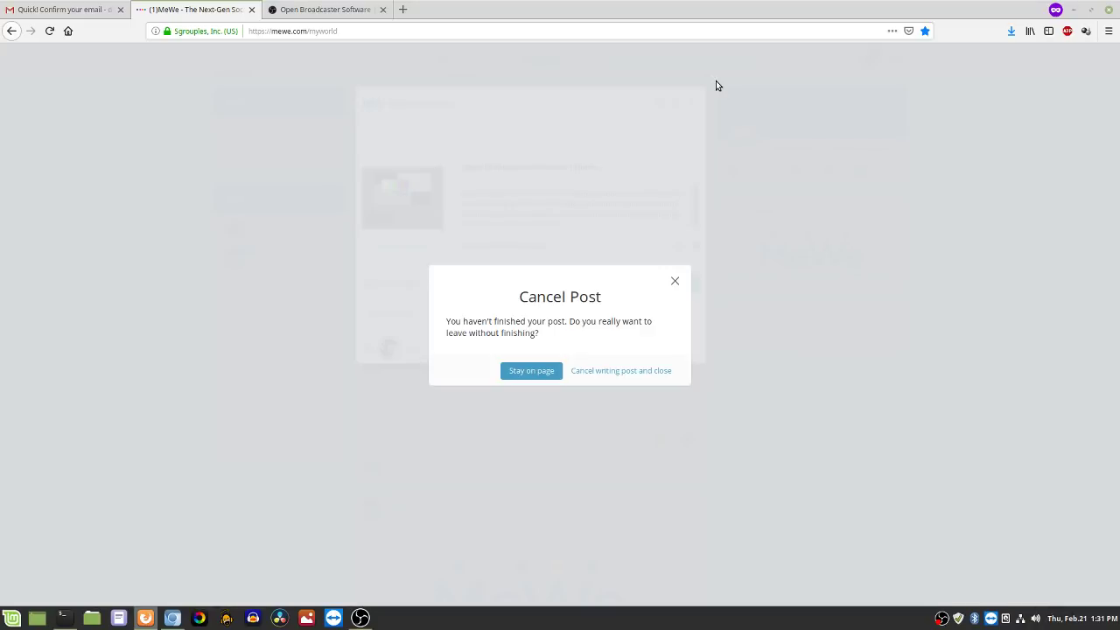
{"action": "left_click", "coordinate": [620, 371]}
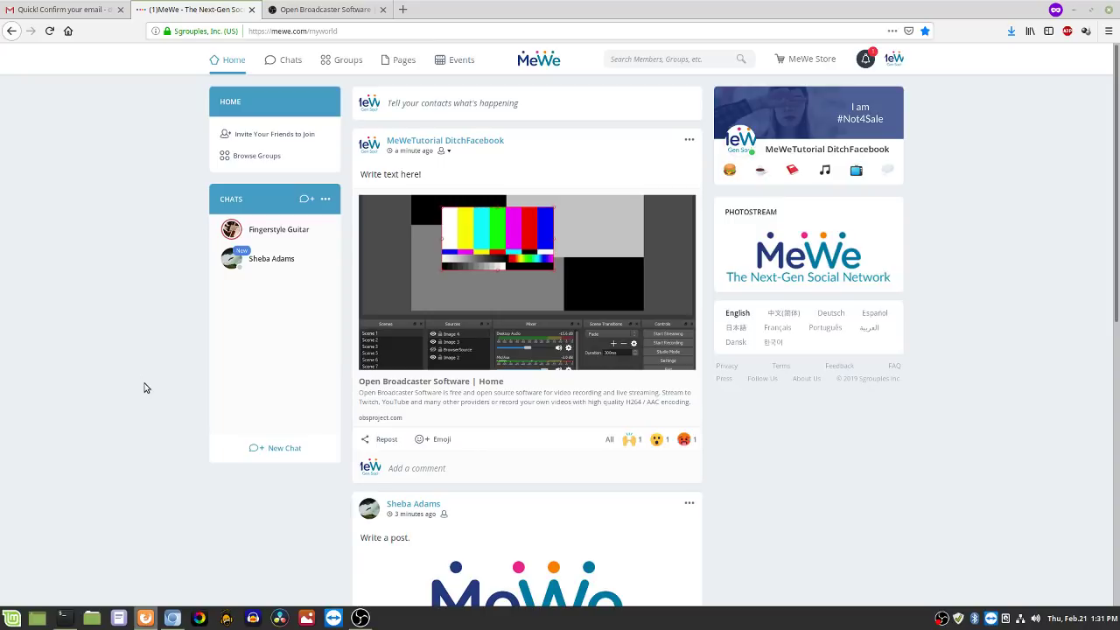
{"action": "scroll", "coordinate": [146, 388], "scroll_direction": "down", "scroll_amount": 5}
{"action": "scroll", "coordinate": [156, 413], "scroll_direction": "up", "scroll_amount": 5}
{"action": "scroll", "coordinate": [187, 426], "scroll_direction": "down", "scroll_amount": 5}
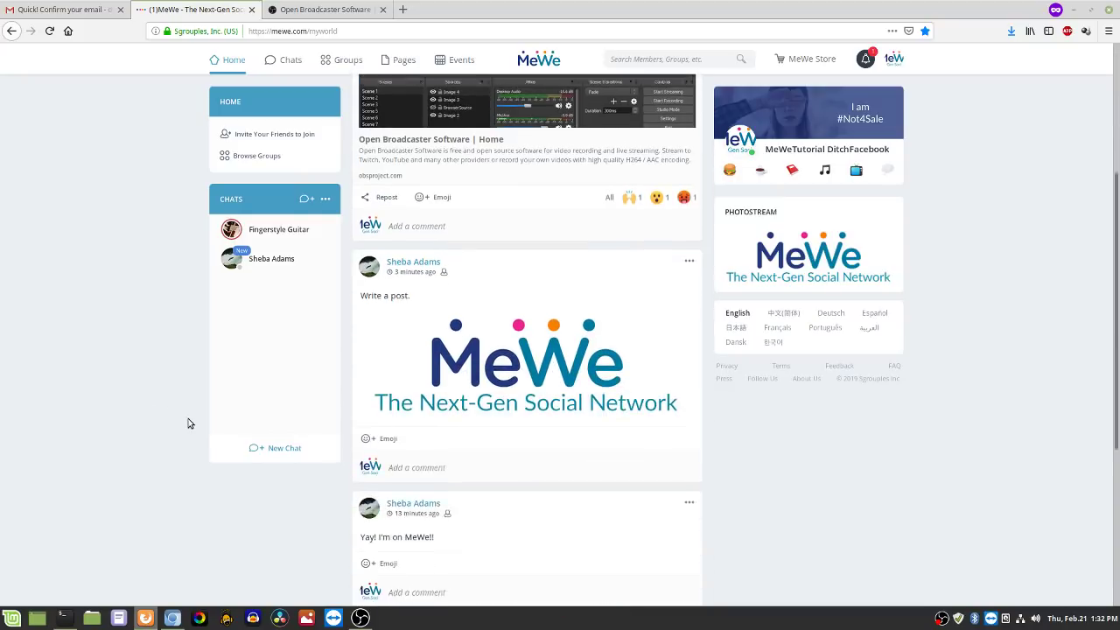
{"action": "scroll", "coordinate": [187, 428], "scroll_direction": "up", "scroll_amount": 5}
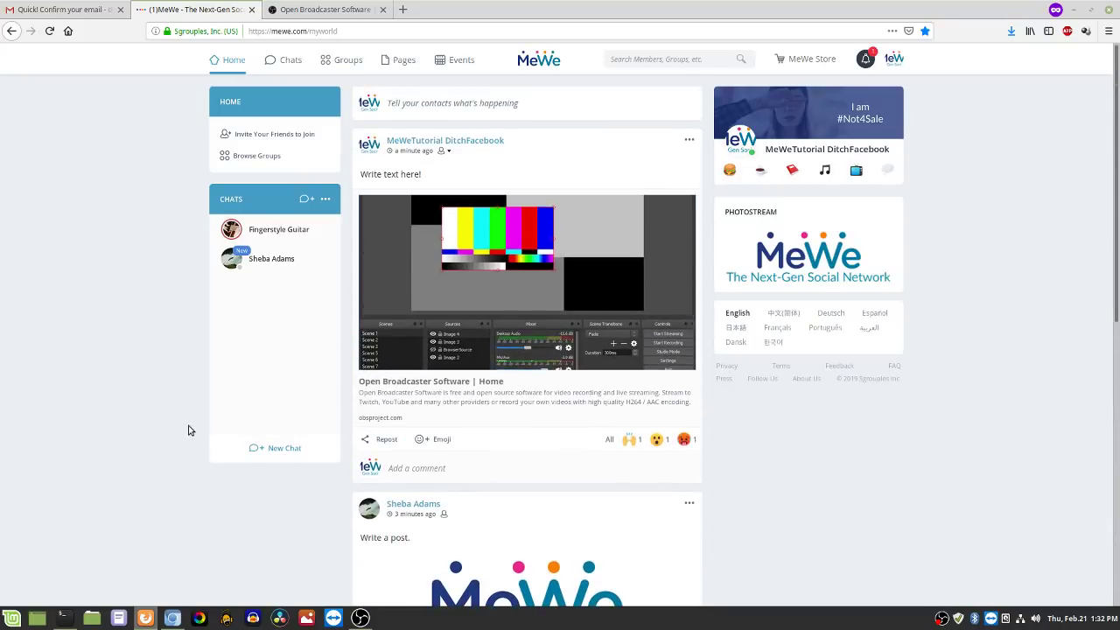